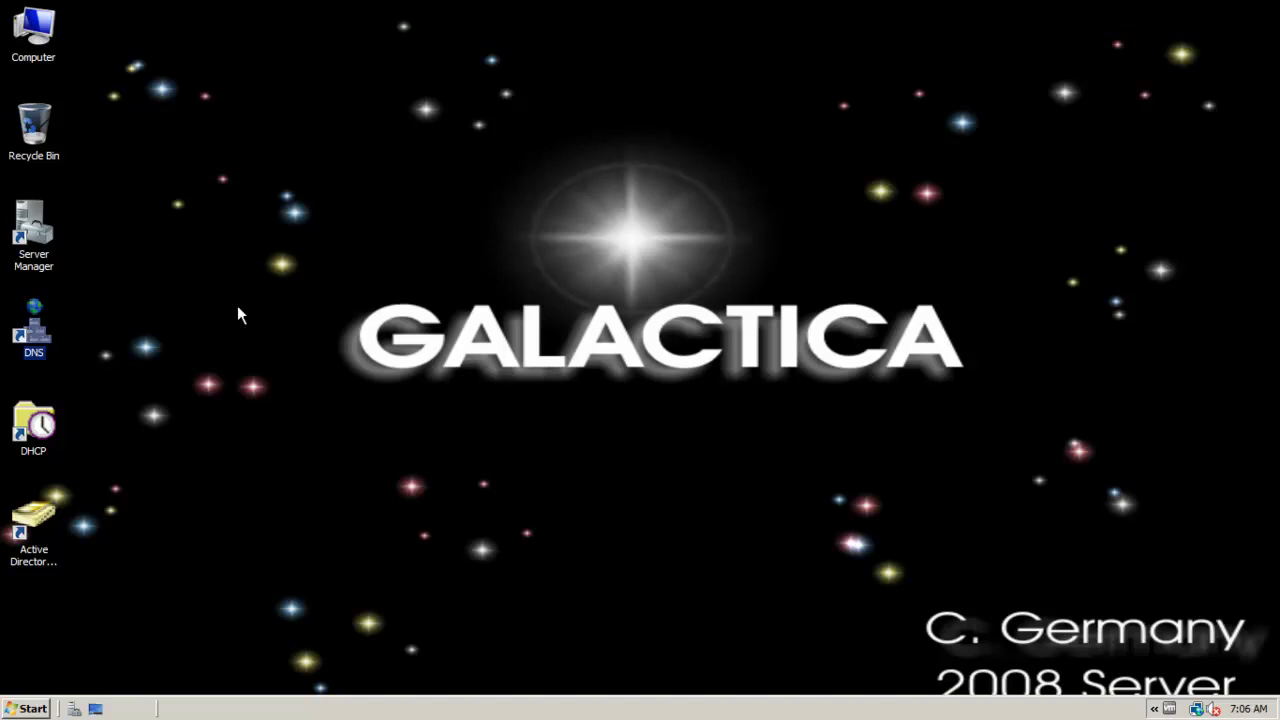
Step: Expand the forward lookup zones in DNS Manager, open the GALACTICA server's properties and examine its options for which IP addresses to listen on
{"action": "left_click", "coordinate": [352, 155]}
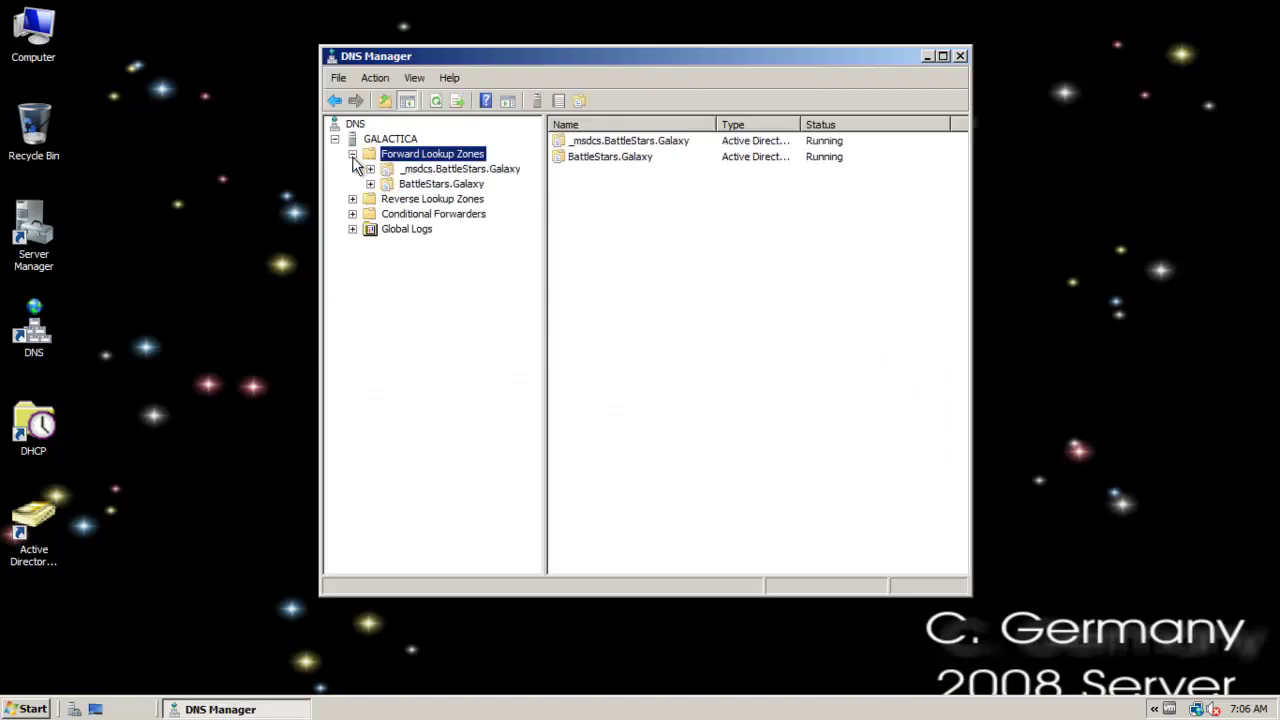
{"action": "right_click", "coordinate": [388, 139]}
{"action": "left_click", "coordinate": [465, 350]}
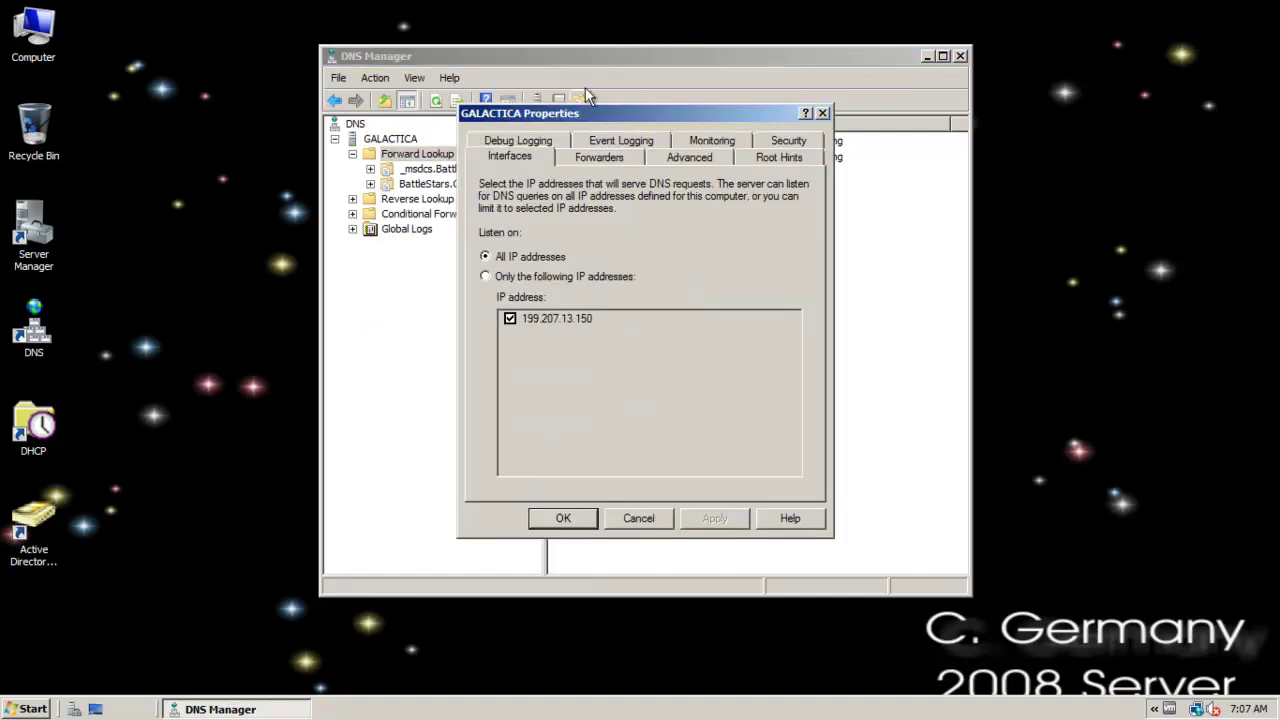
{"action": "left_click_drag", "start_coordinate": [617, 112], "coordinate": [549, 172]}
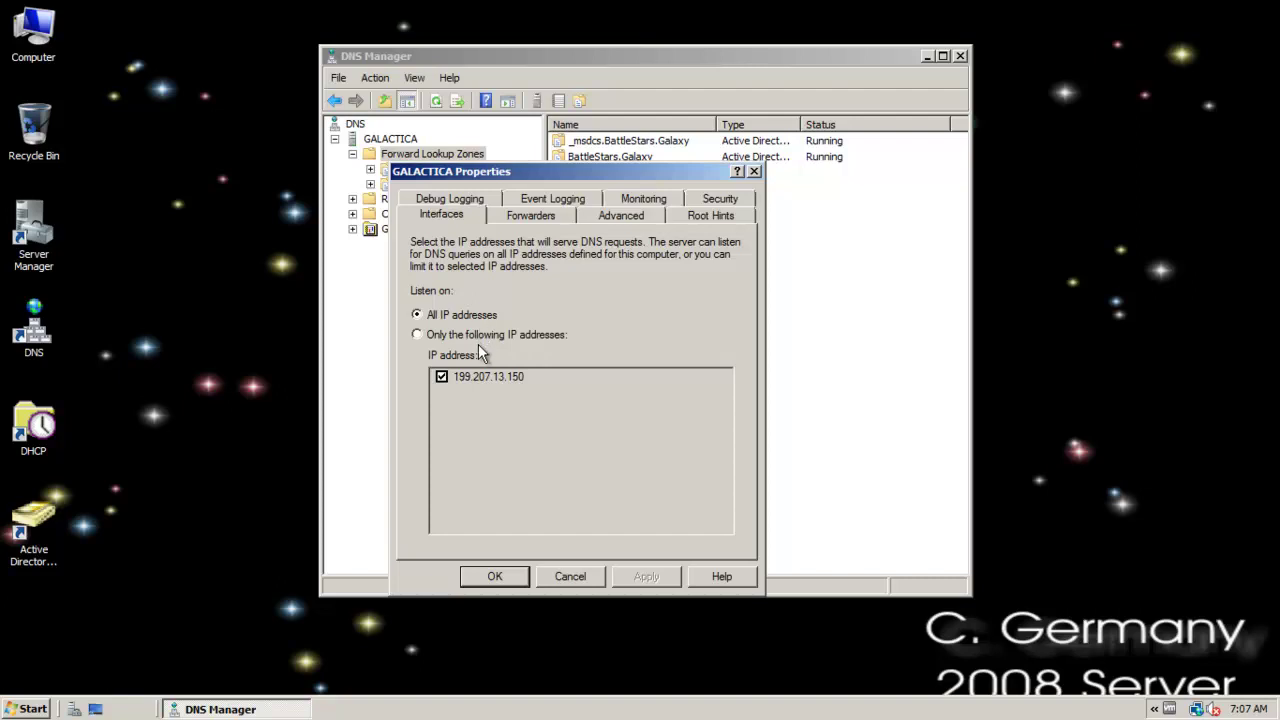
{"action": "left_click", "coordinate": [479, 334]}
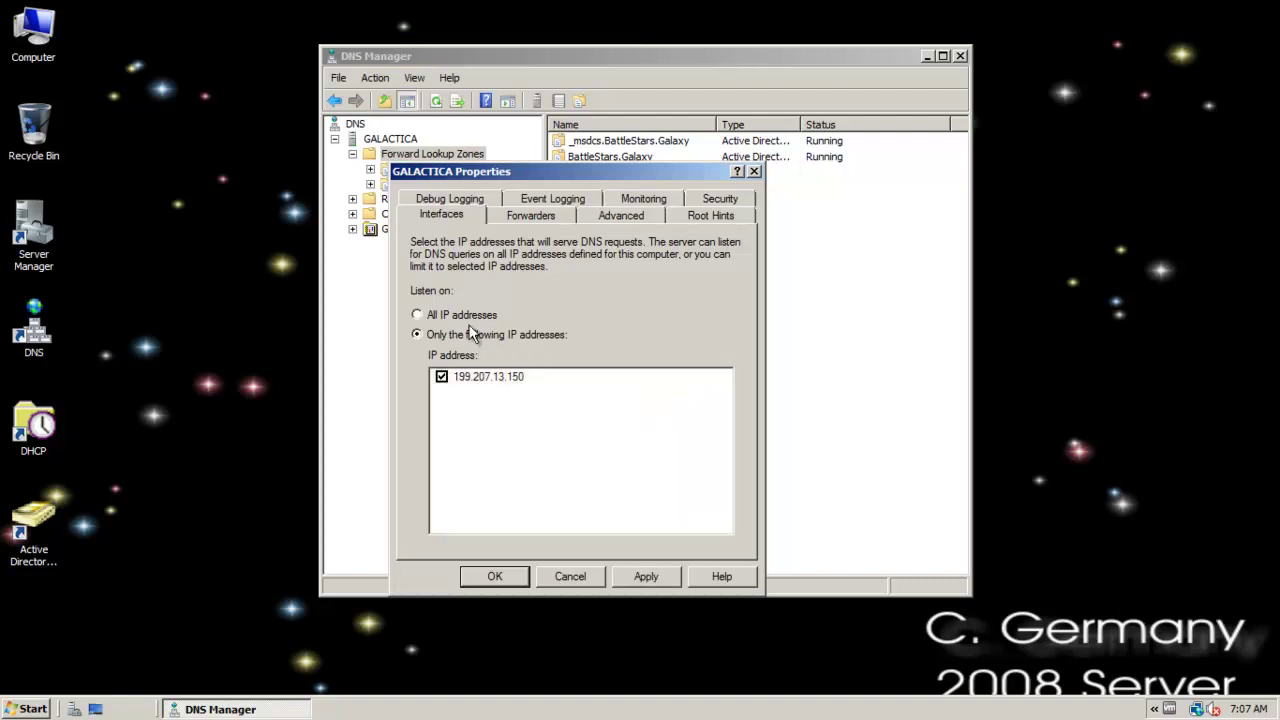
{"action": "left_click", "coordinate": [466, 317]}
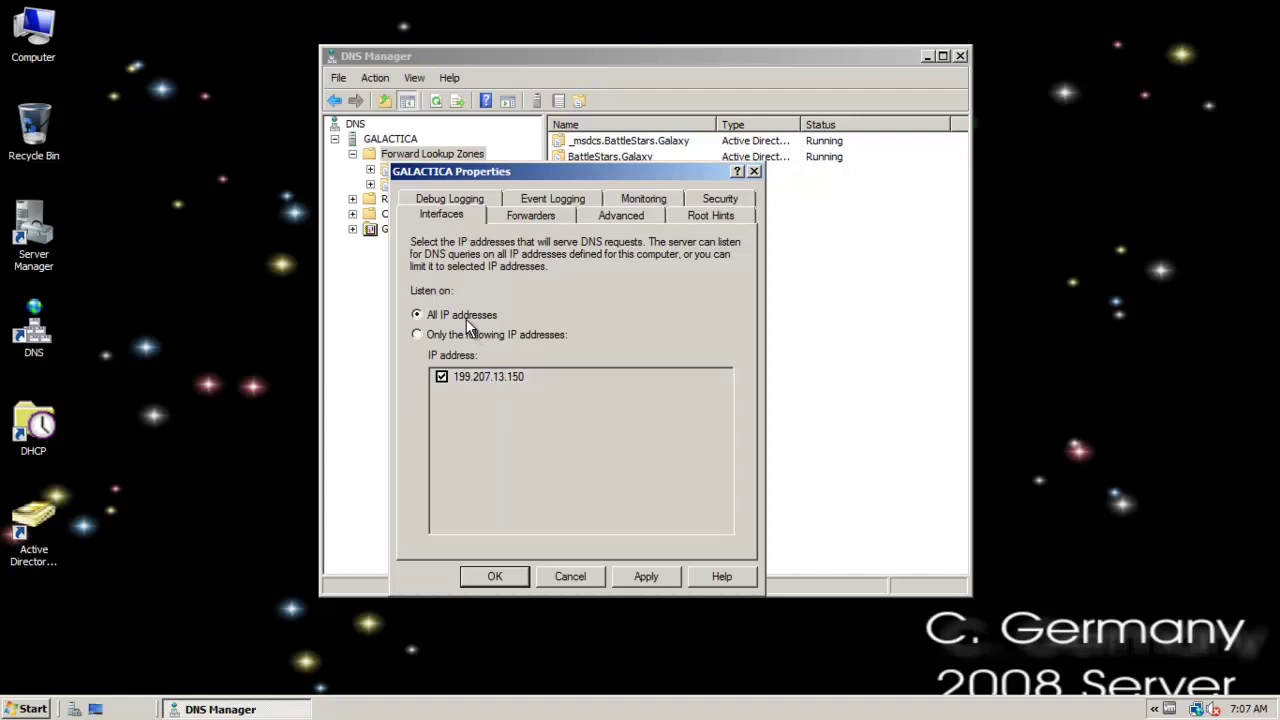
Step: Examine the server's forwarders and open the list of forwarding servers for editing, cancelling without a change
{"action": "left_click", "coordinate": [531, 218]}
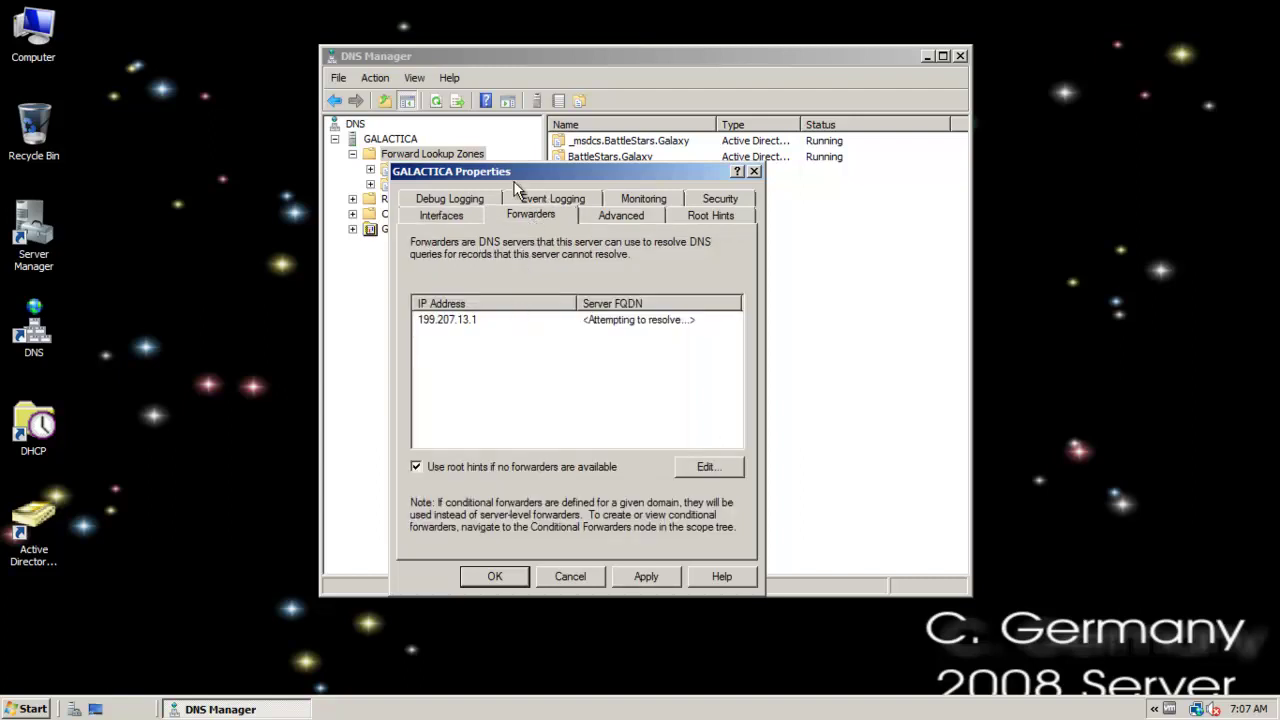
{"action": "left_click_drag", "start_coordinate": [516, 178], "coordinate": [472, 140]}
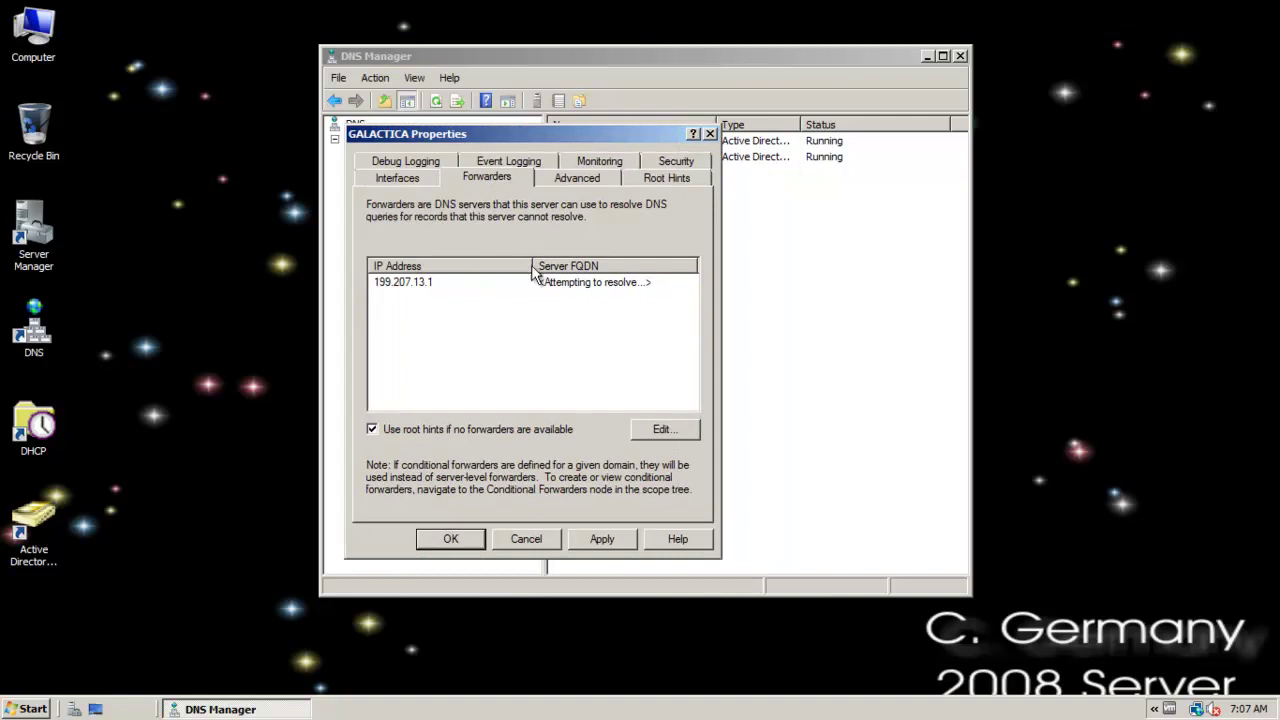
{"action": "left_click", "coordinate": [666, 429]}
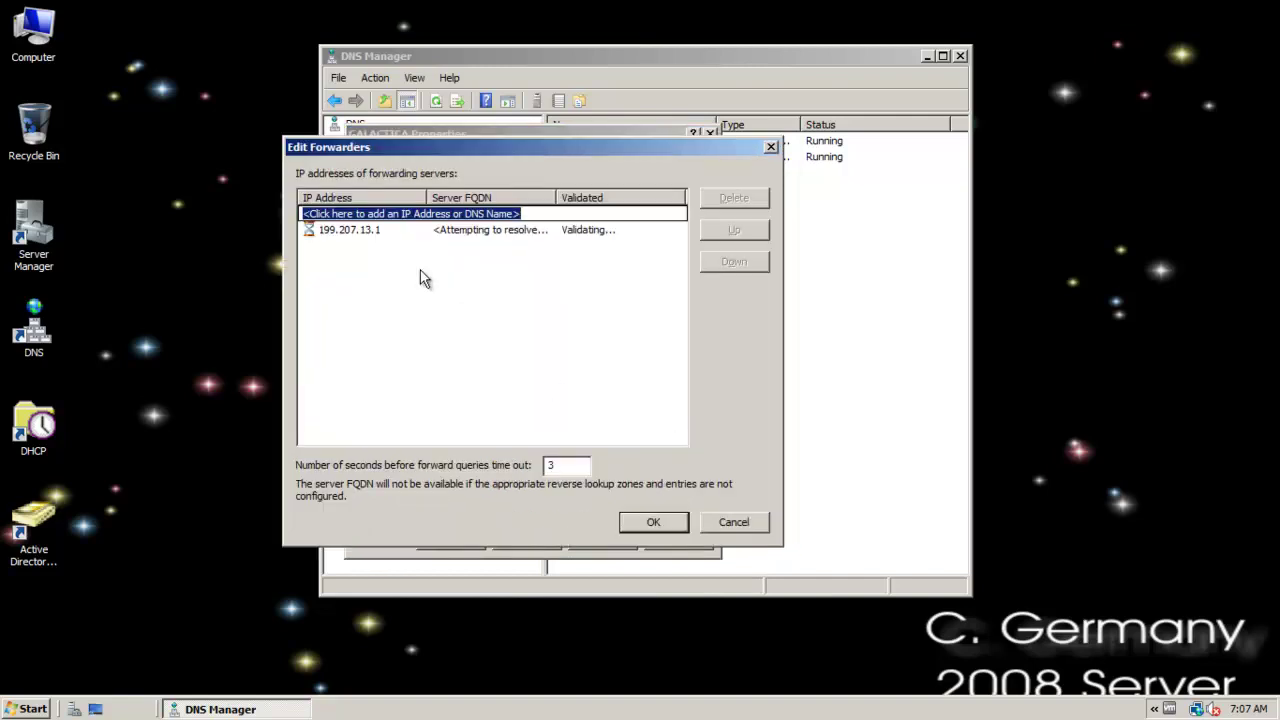
{"action": "left_click", "coordinate": [731, 520]}
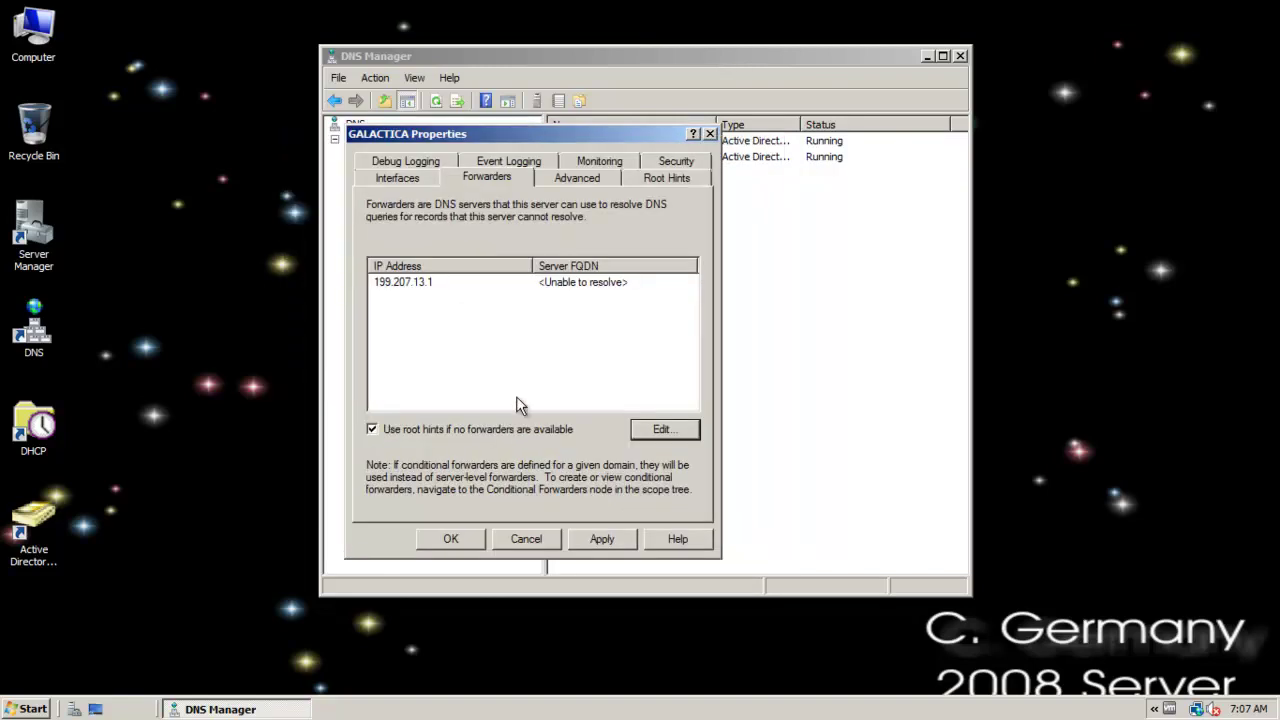
{"action": "left_click_drag", "start_coordinate": [434, 138], "coordinate": [486, 152]}
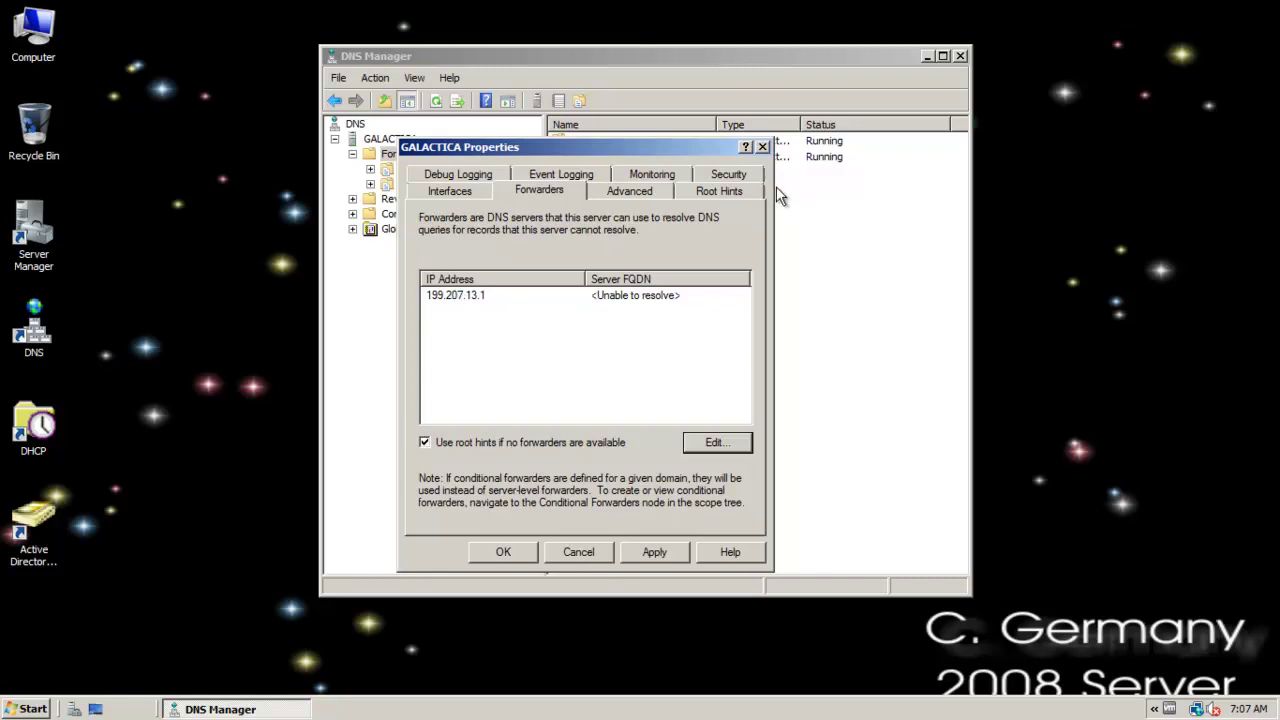
Step: Compare the root hints name servers with the configured forwarder entry
{"action": "left_click", "coordinate": [733, 191]}
{"action": "left_click", "coordinate": [540, 191]}
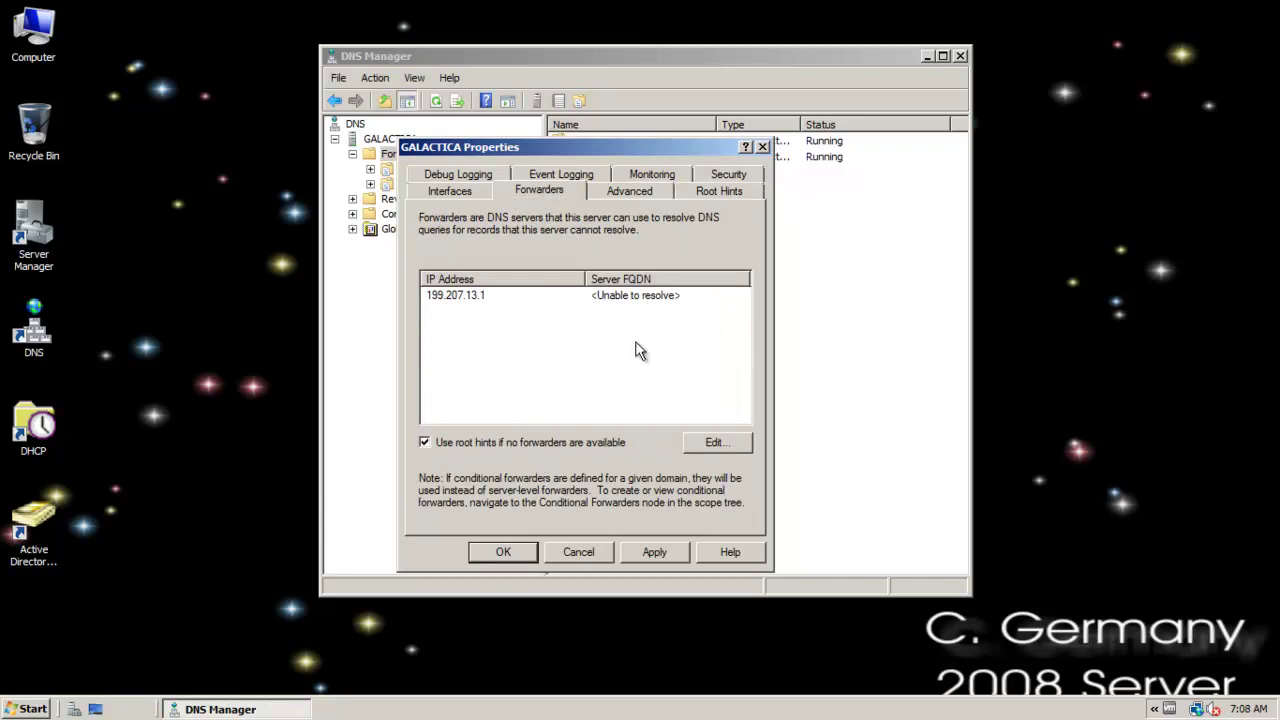
{"action": "left_click", "coordinate": [723, 196]}
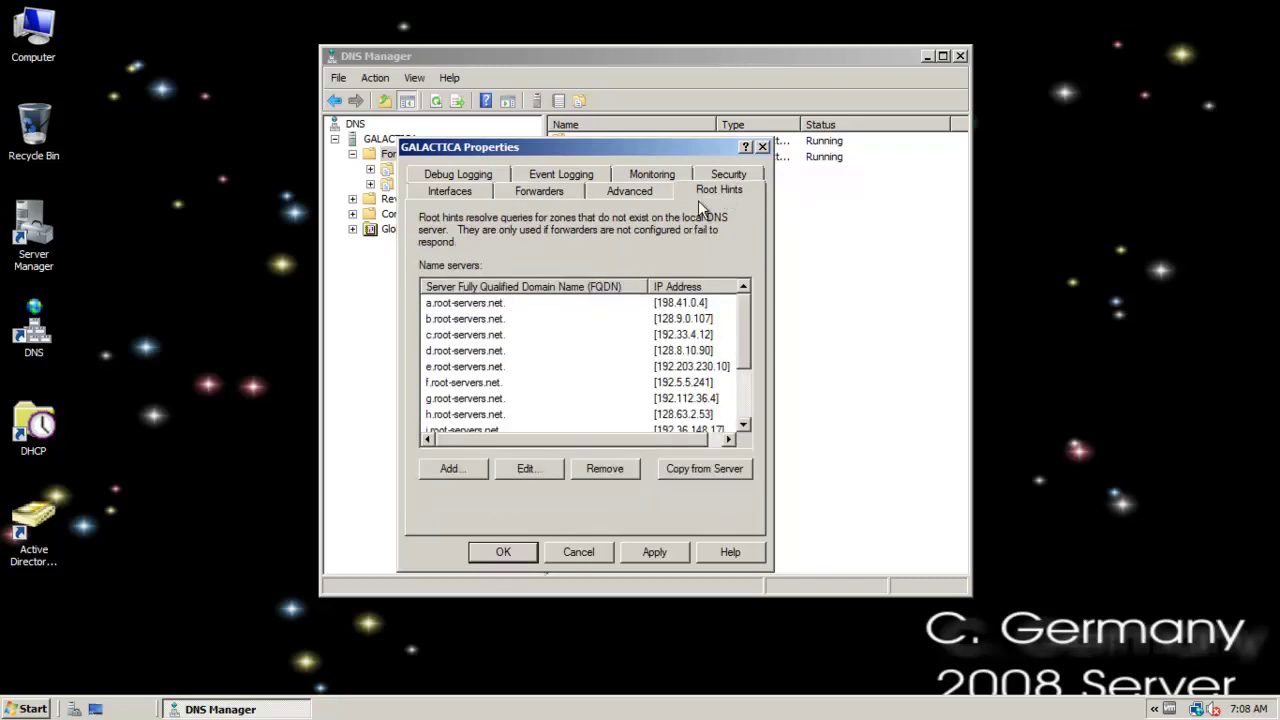
{"action": "left_click", "coordinate": [555, 190]}
{"action": "left_click", "coordinate": [488, 298]}
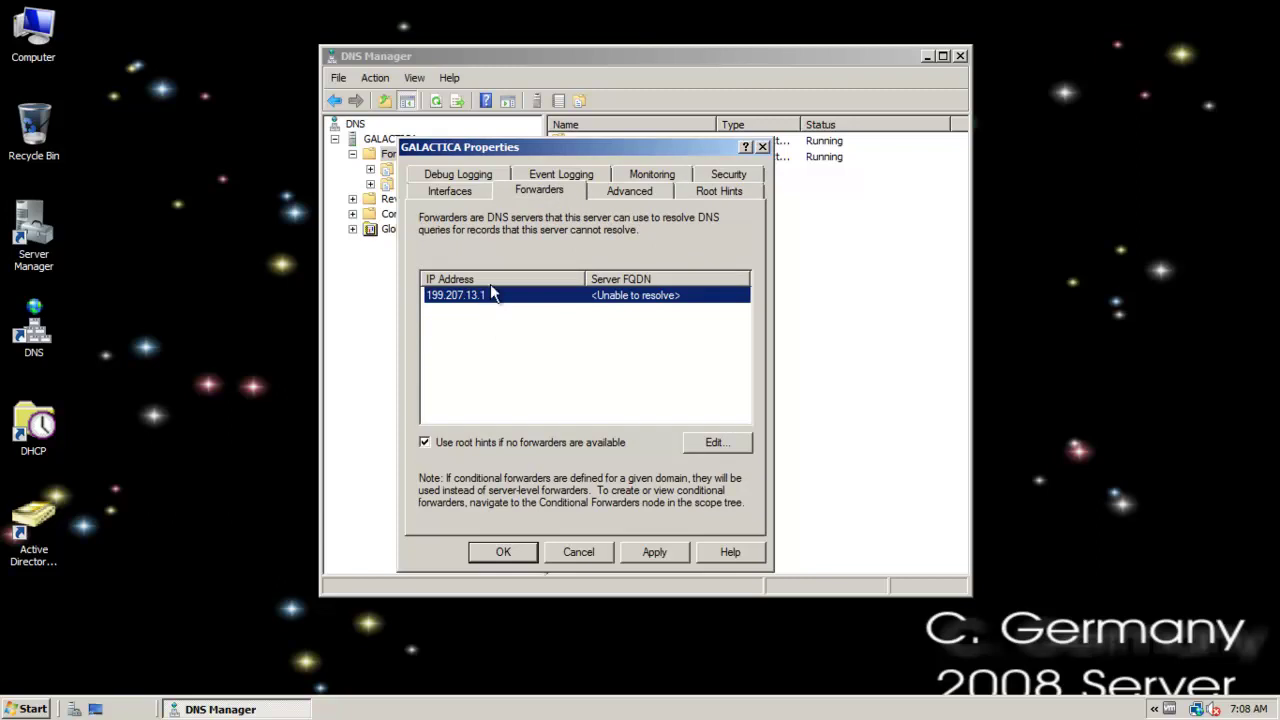
Step: Examine the advanced server options for disabling recursion, BIND secondaries, failing on bad zone data and round robin
{"action": "left_click", "coordinate": [624, 191]}
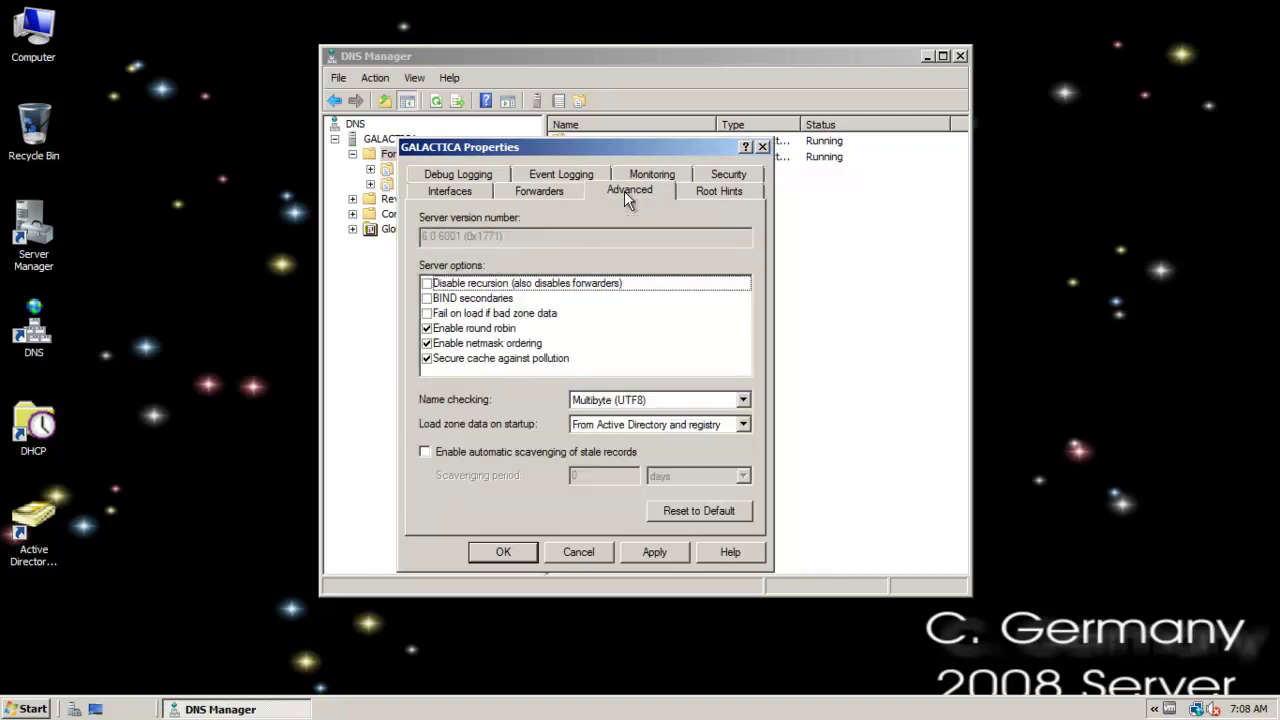
{"action": "left_click", "coordinate": [498, 285]}
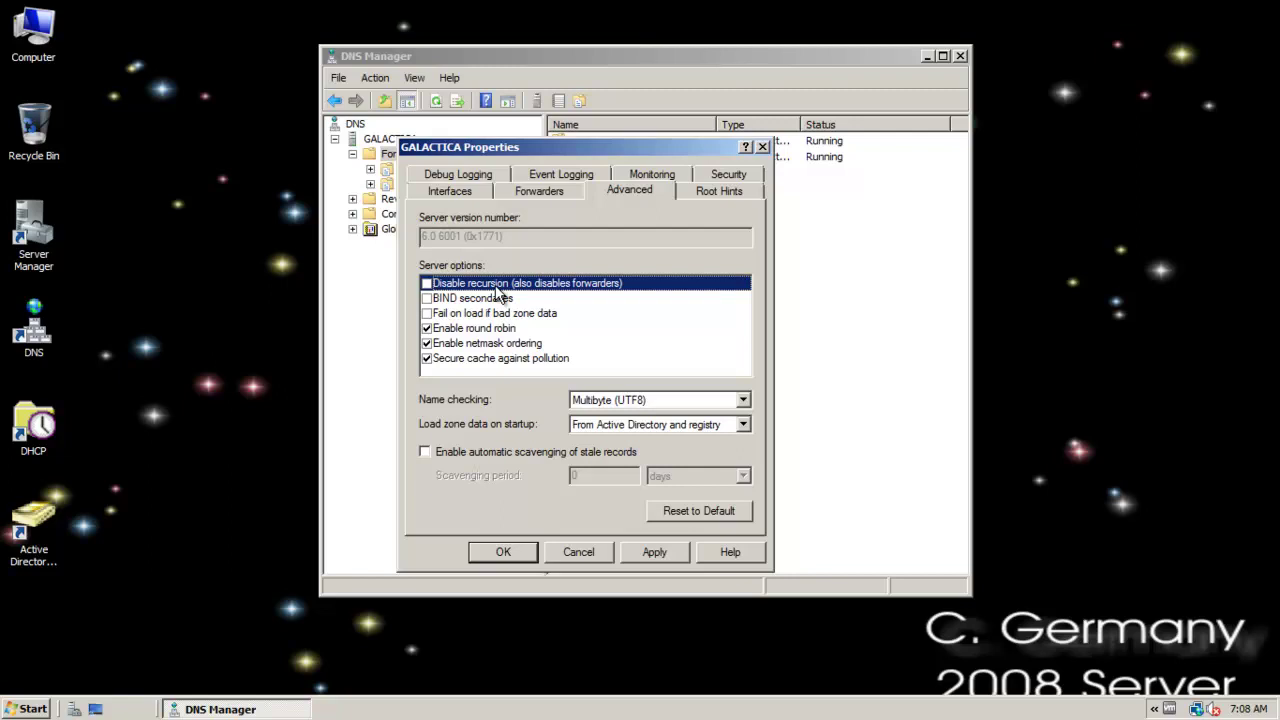
{"action": "left_click", "coordinate": [426, 283]}
{"action": "left_click", "coordinate": [427, 285]}
{"action": "left_click", "coordinate": [479, 299]}
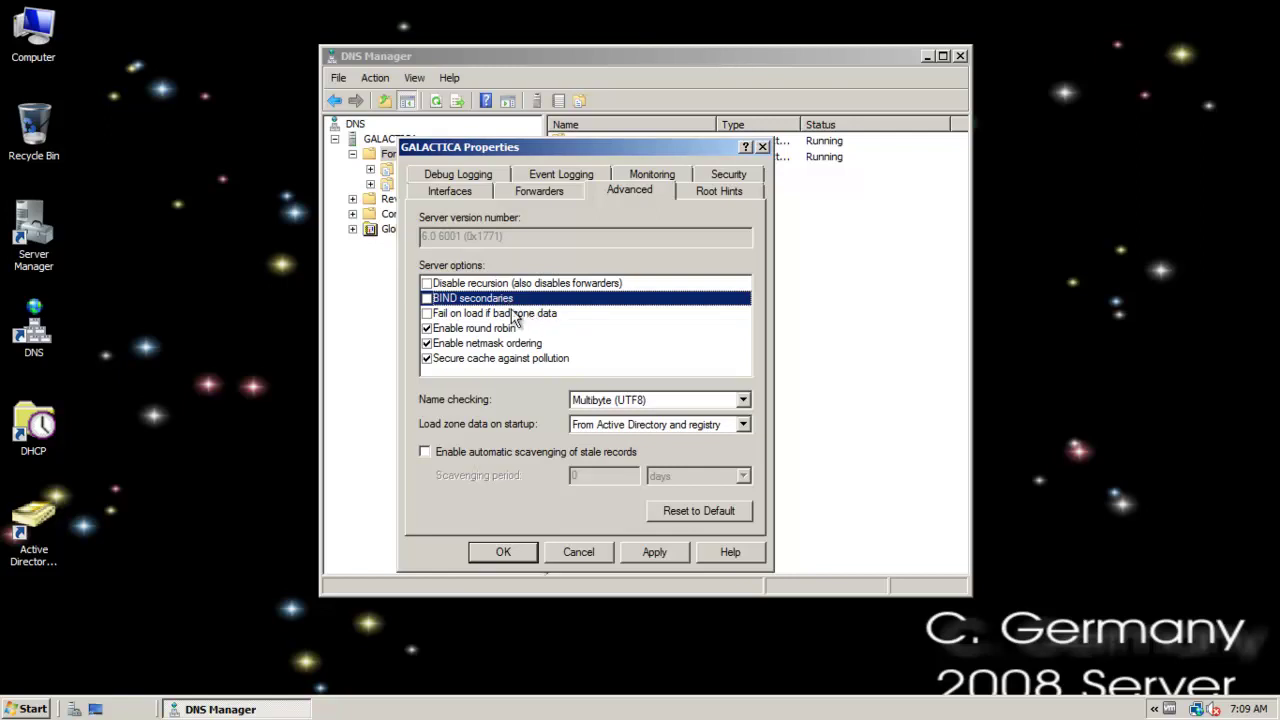
{"action": "left_click", "coordinate": [513, 314]}
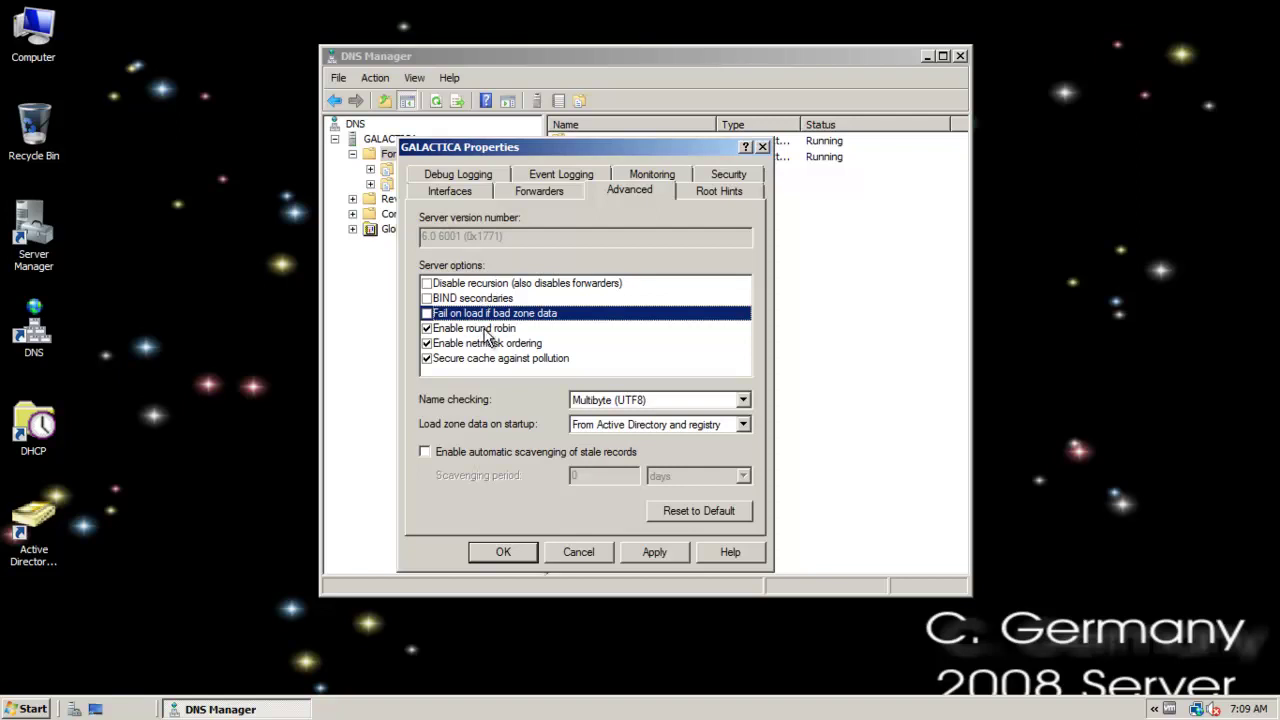
{"action": "left_click", "coordinate": [487, 329]}
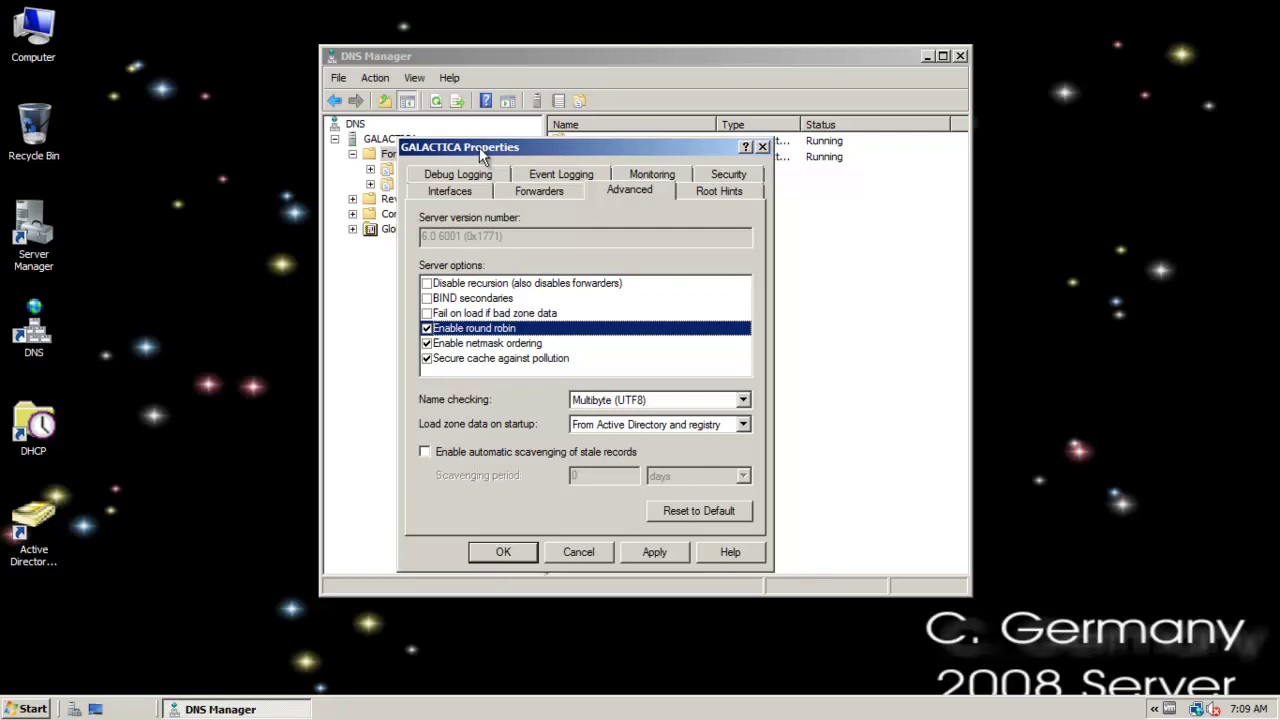
Step: Display the records of the BattleStars.Galaxy forward lookup zone with the server properties dialog moved aside
{"action": "left_click_drag", "start_coordinate": [478, 147], "coordinate": [793, 151]}
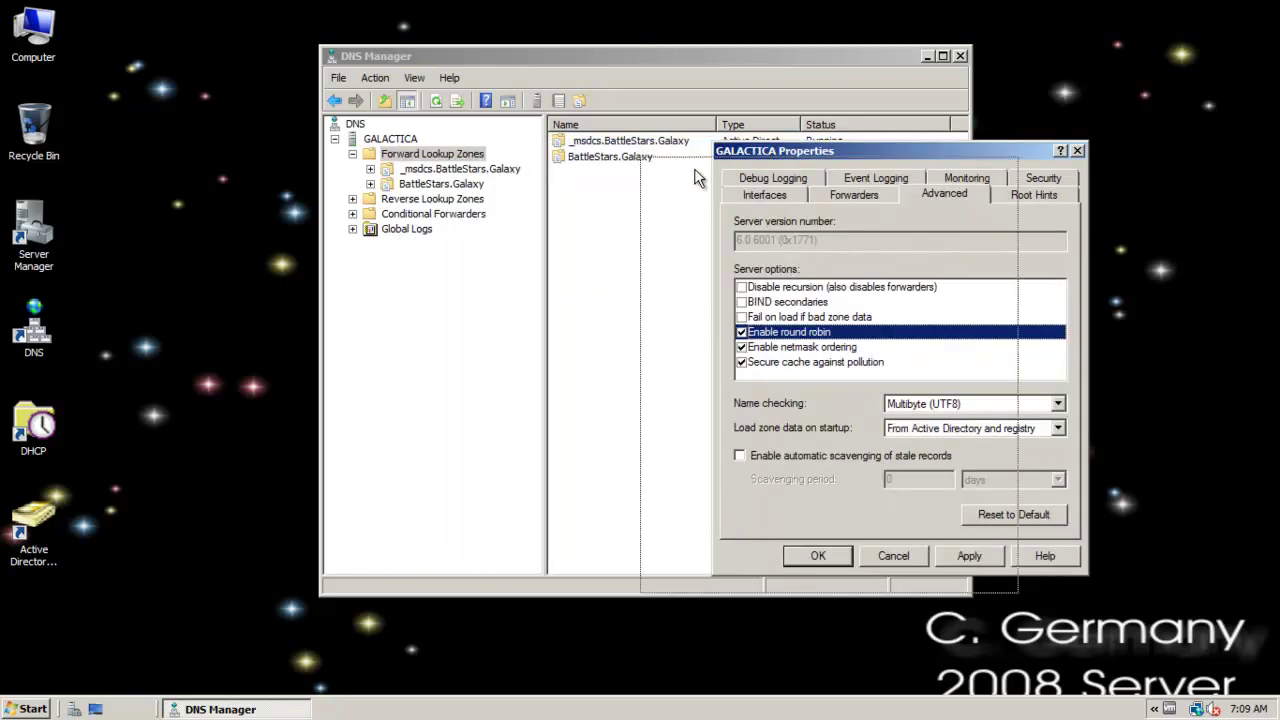
{"action": "left_click", "coordinate": [426, 188]}
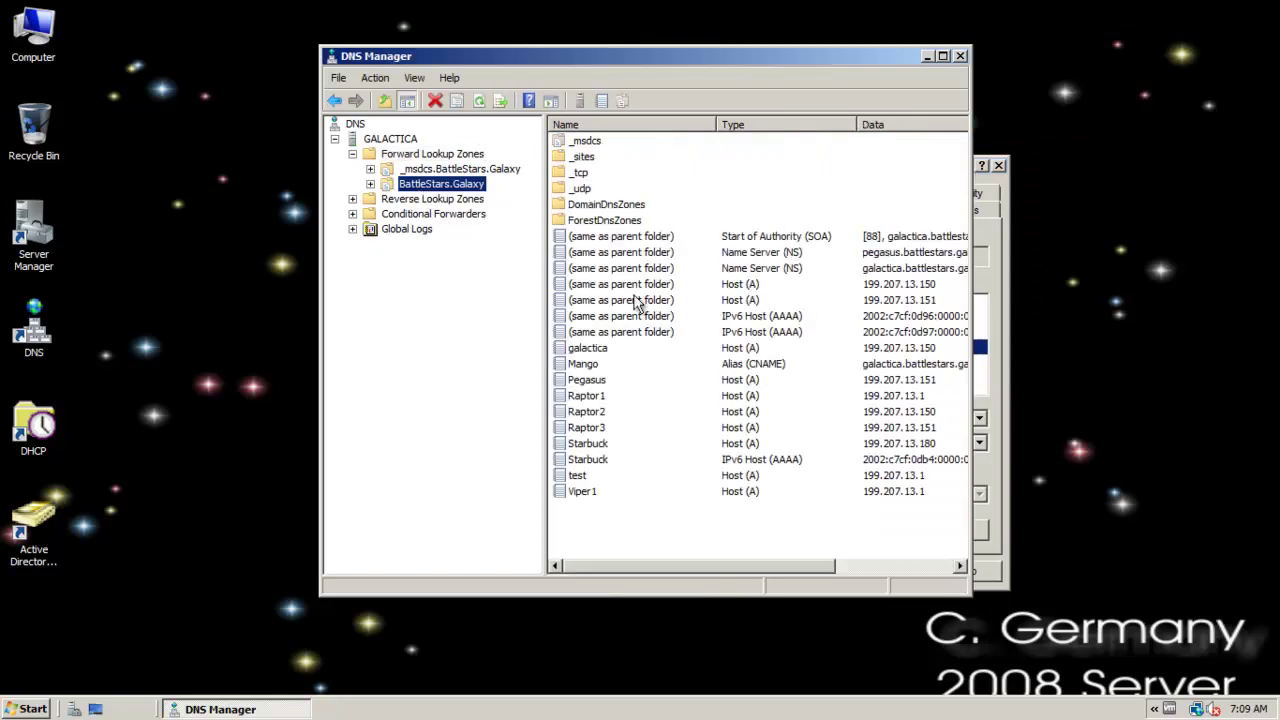
{"action": "left_click", "coordinate": [988, 263]}
{"action": "left_click_drag", "start_coordinate": [798, 173], "coordinate": [979, 153]}
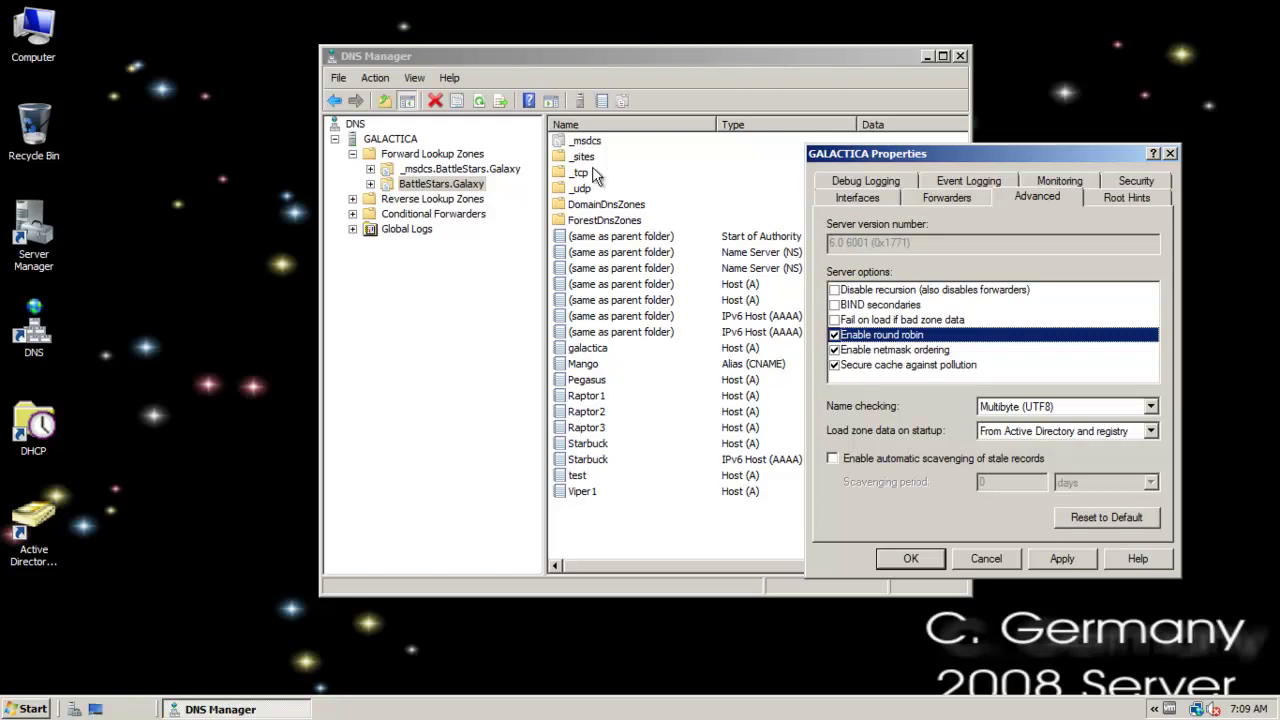
Step: Add a host record named CartServer1 with IP address 199.207.13.200 to the BattleStars.Galaxy zone
{"action": "right_click", "coordinate": [424, 185]}
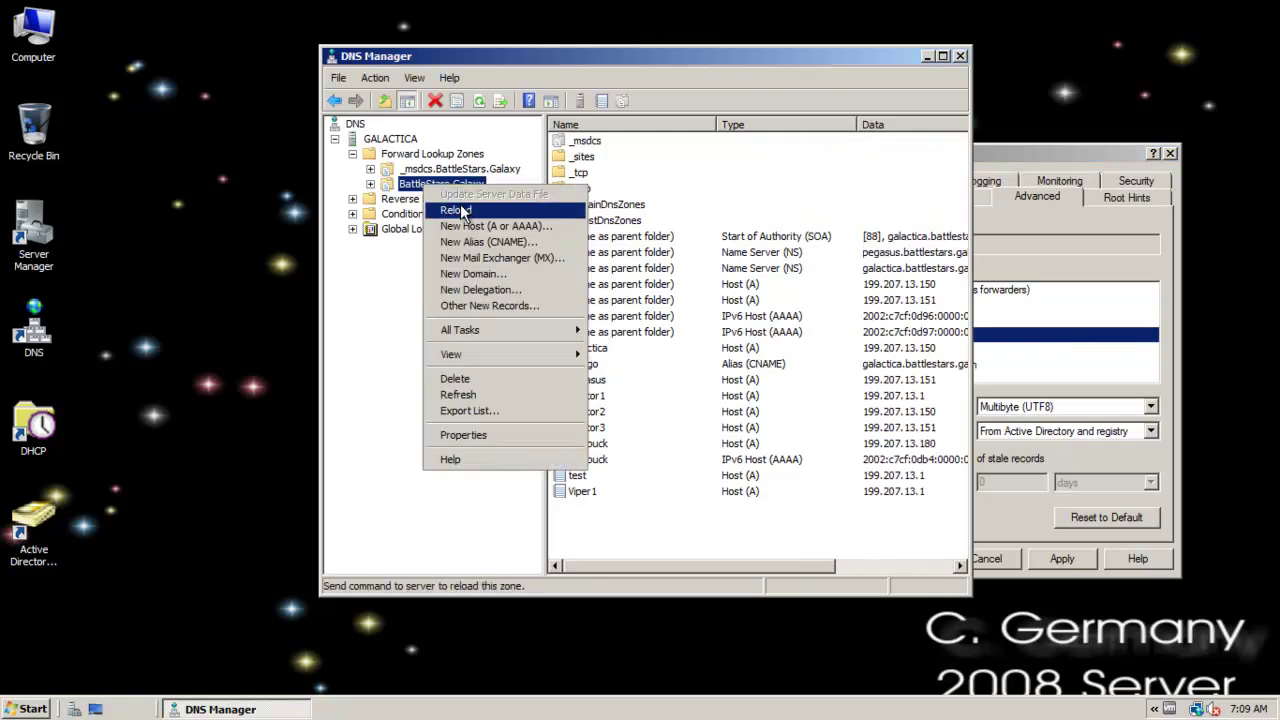
{"action": "left_click", "coordinate": [470, 225]}
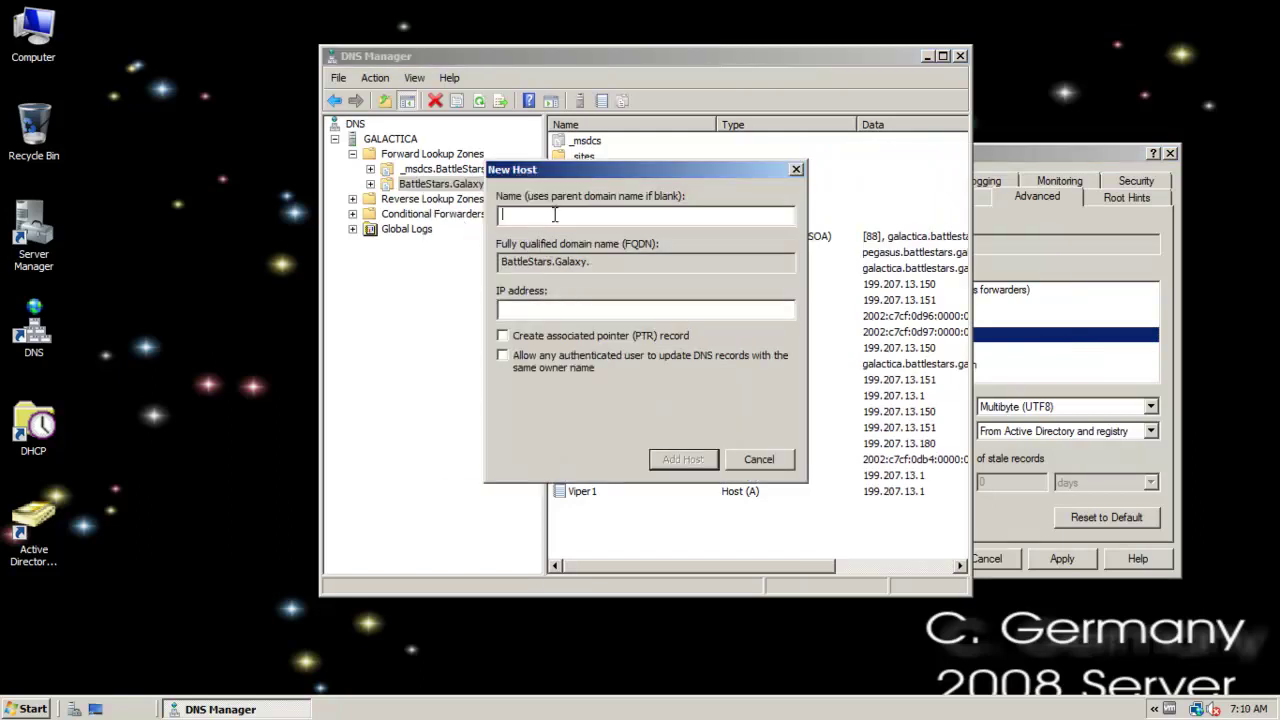
{"action": "type", "text": "D"}
{"action": "key", "text": "BackSpace"}
{"action": "type", "text": "Sh"}
{"action": "key", "text": "BackSpace"}
{"action": "key", "text": "BackSpace"}
{"action": "type", "text": "Cart"}
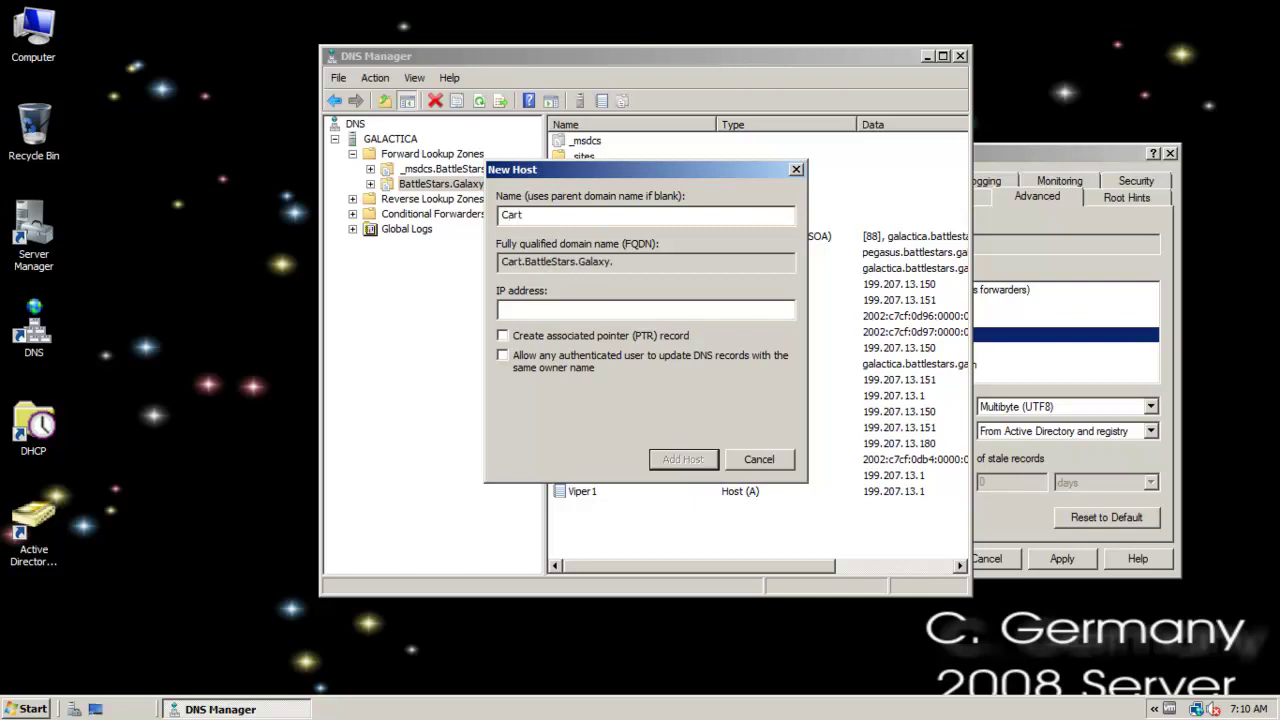
{"action": "type", "text": "Server1"}
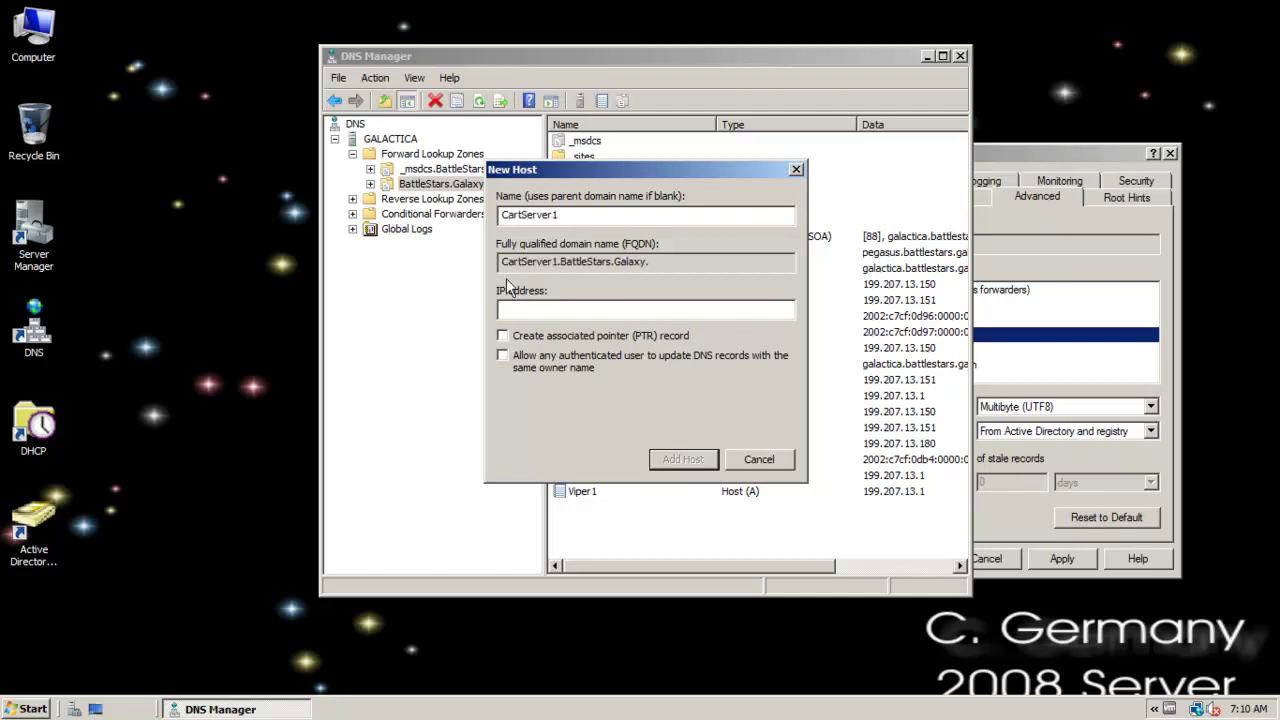
{"action": "left_click", "coordinate": [507, 310]}
{"action": "type", "text": "199.207.13.200"}
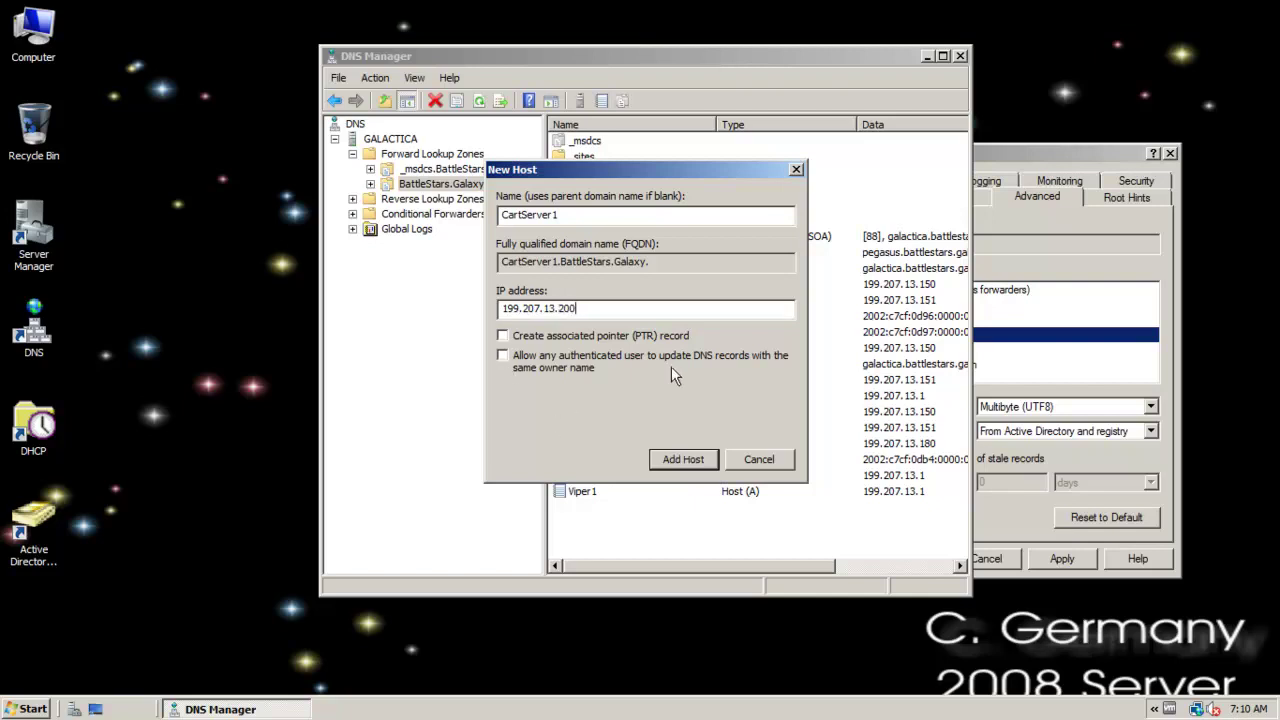
{"action": "left_click", "coordinate": [683, 459]}
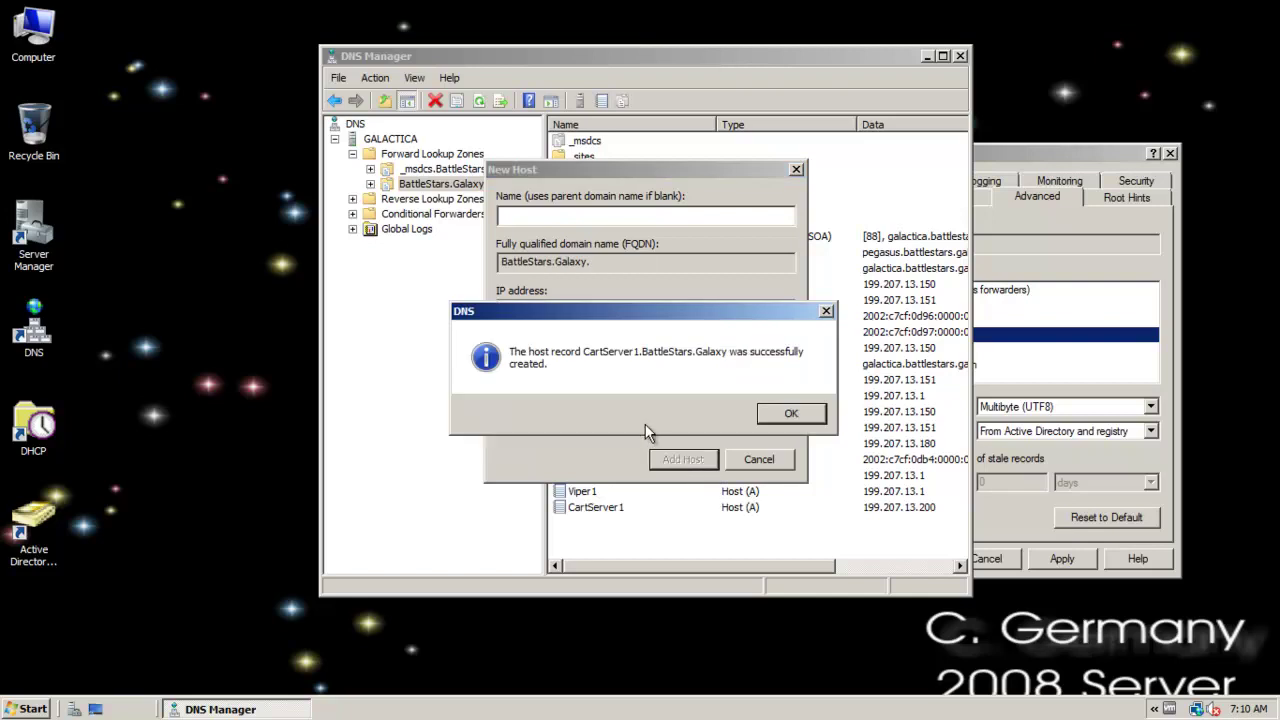
{"action": "left_click", "coordinate": [781, 418]}
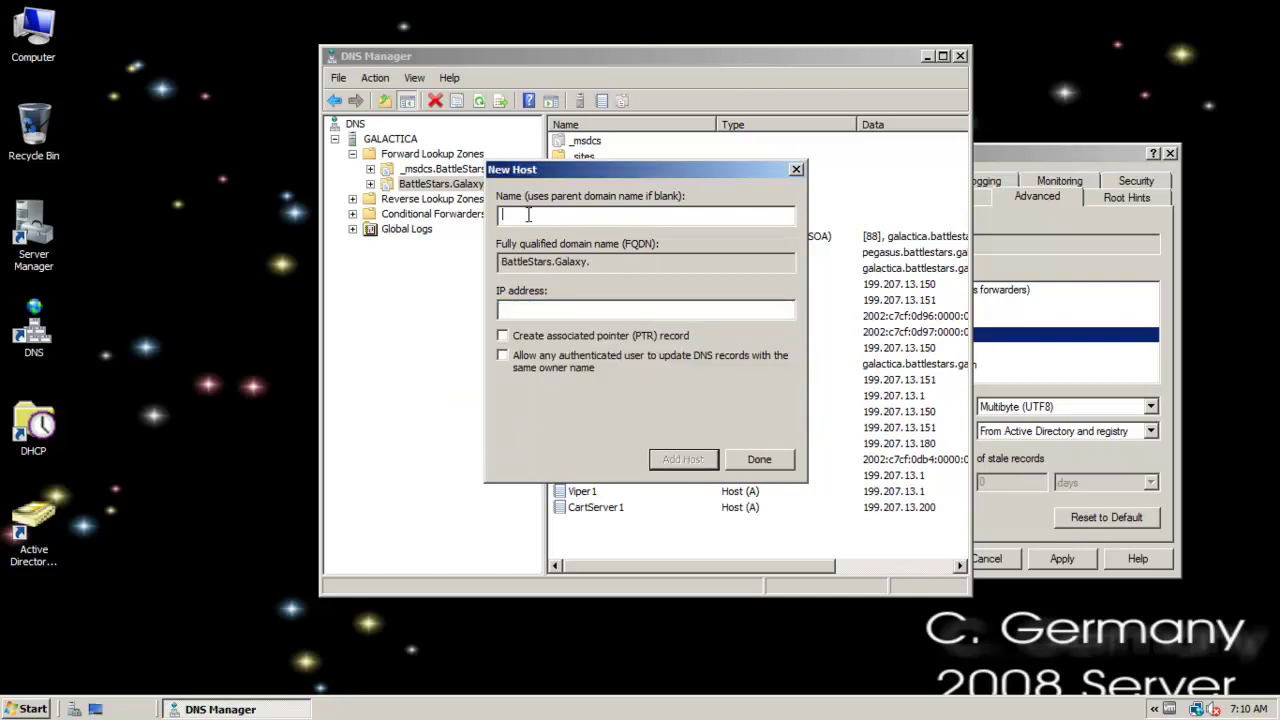
Step: Add a second CartServer1 host record with IP address 199.207.13.201 to the same zone
{"action": "left_click_drag", "start_coordinate": [519, 168], "coordinate": [566, 77]}
{"action": "type", "text": "CartServ"}
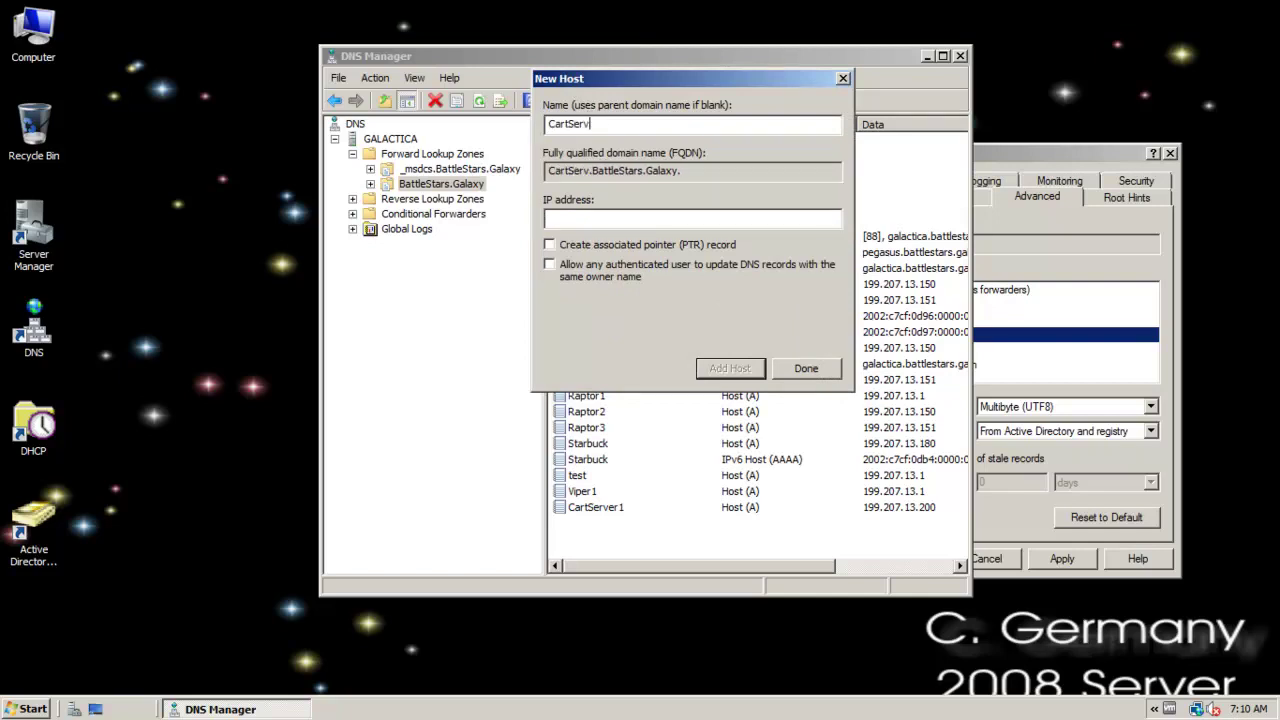
{"action": "type", "text": "er1"}
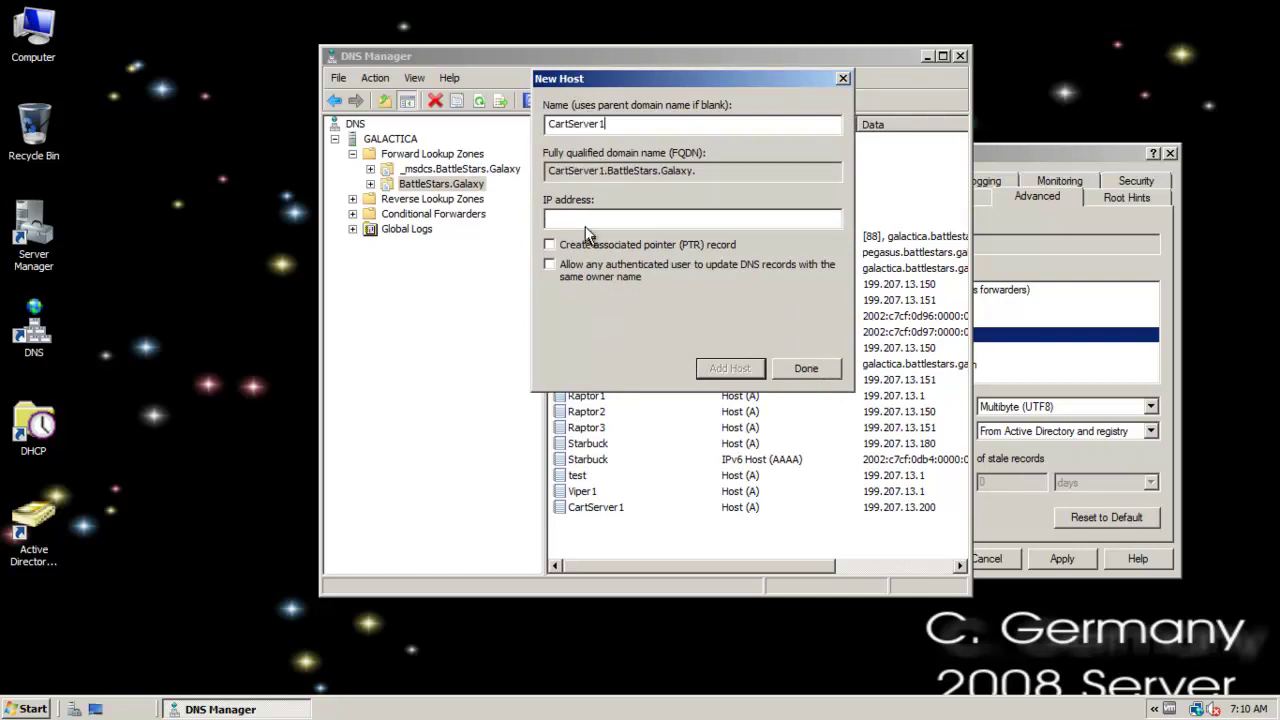
{"action": "left_click", "coordinate": [590, 219]}
{"action": "type", "text": "199.207.13.201"}
{"action": "left_click", "coordinate": [740, 370]}
{"action": "left_click", "coordinate": [778, 418]}
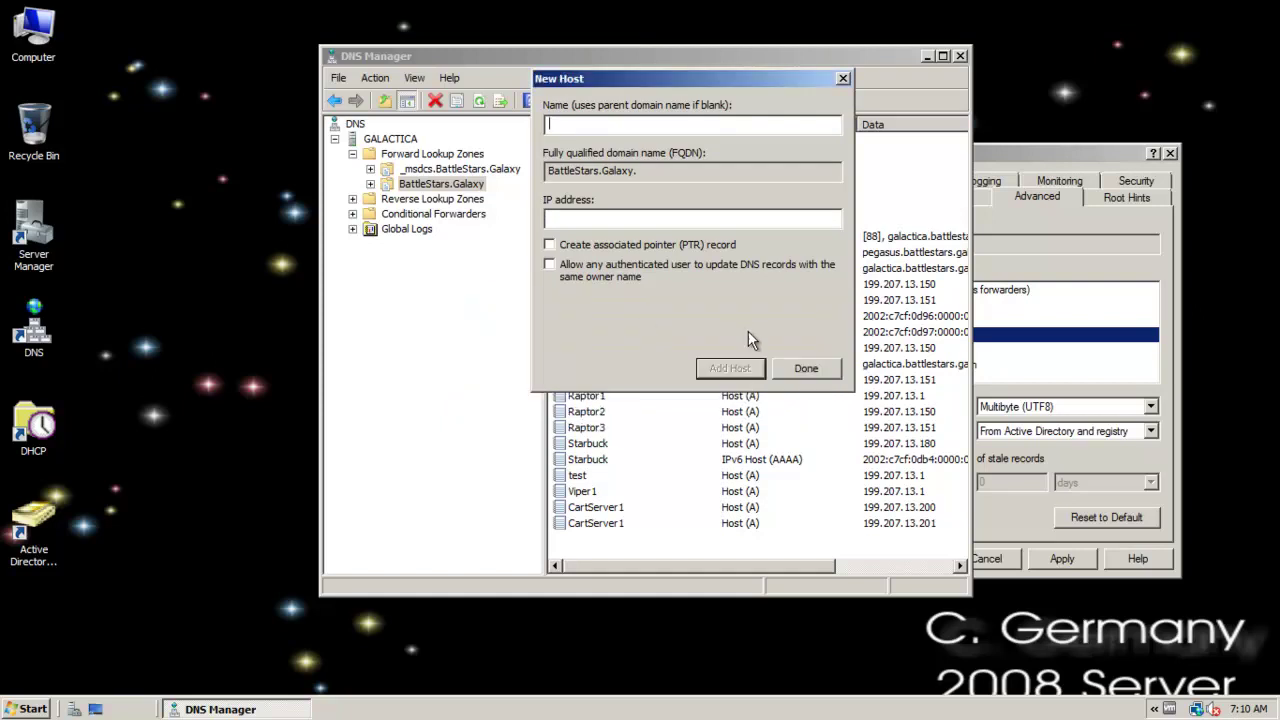
Step: Add a third CartServer1 host record with IP address 199.207.13.202 and finish adding hosts
{"action": "left_click", "coordinate": [602, 127]}
{"action": "type", "text": "CartServer"}
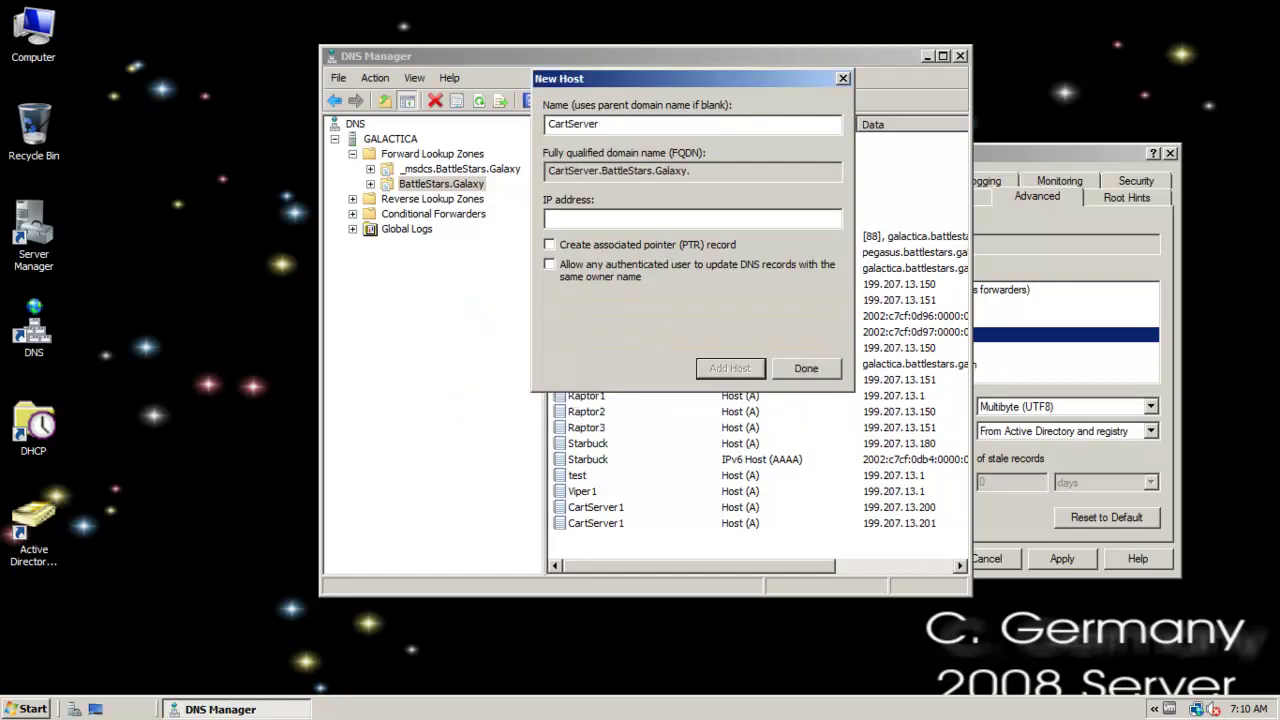
{"action": "type", "text": "1"}
{"action": "left_click", "coordinate": [586, 213]}
{"action": "type", "text": "199.20"}
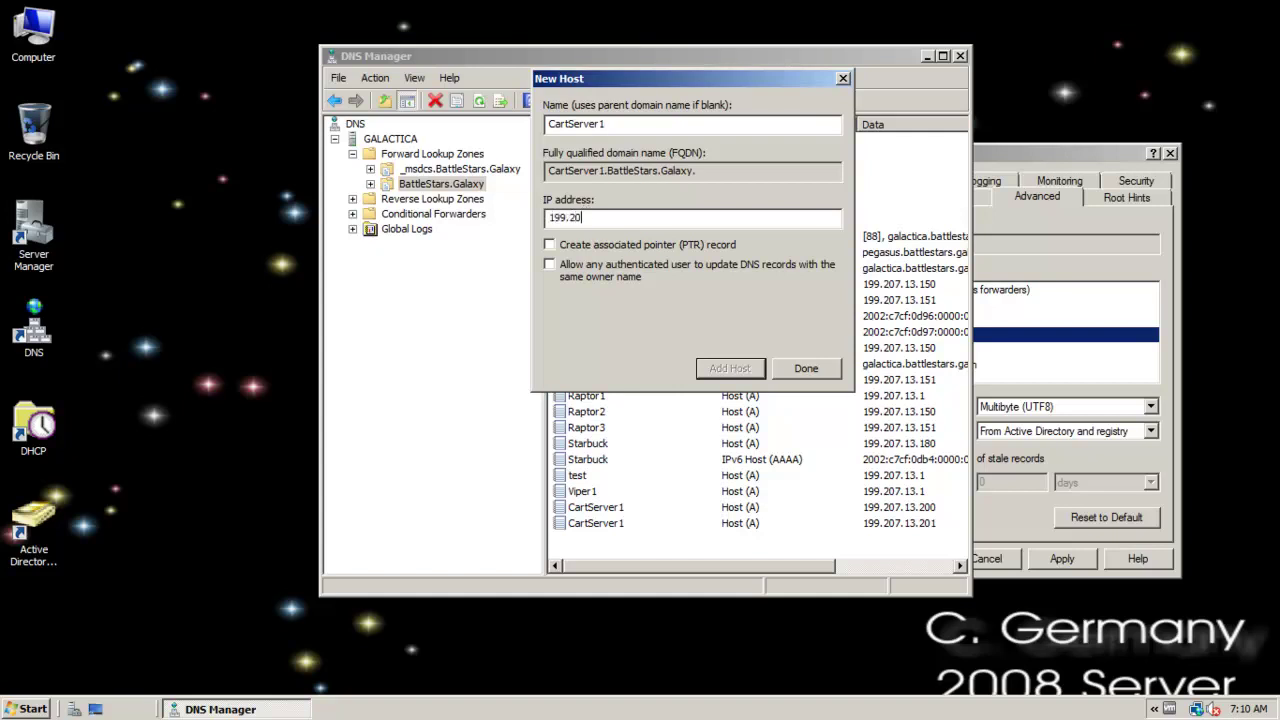
{"action": "type", "text": "7.13.202"}
{"action": "left_click", "coordinate": [745, 378]}
{"action": "left_click", "coordinate": [788, 413]}
{"action": "left_click", "coordinate": [796, 371]}
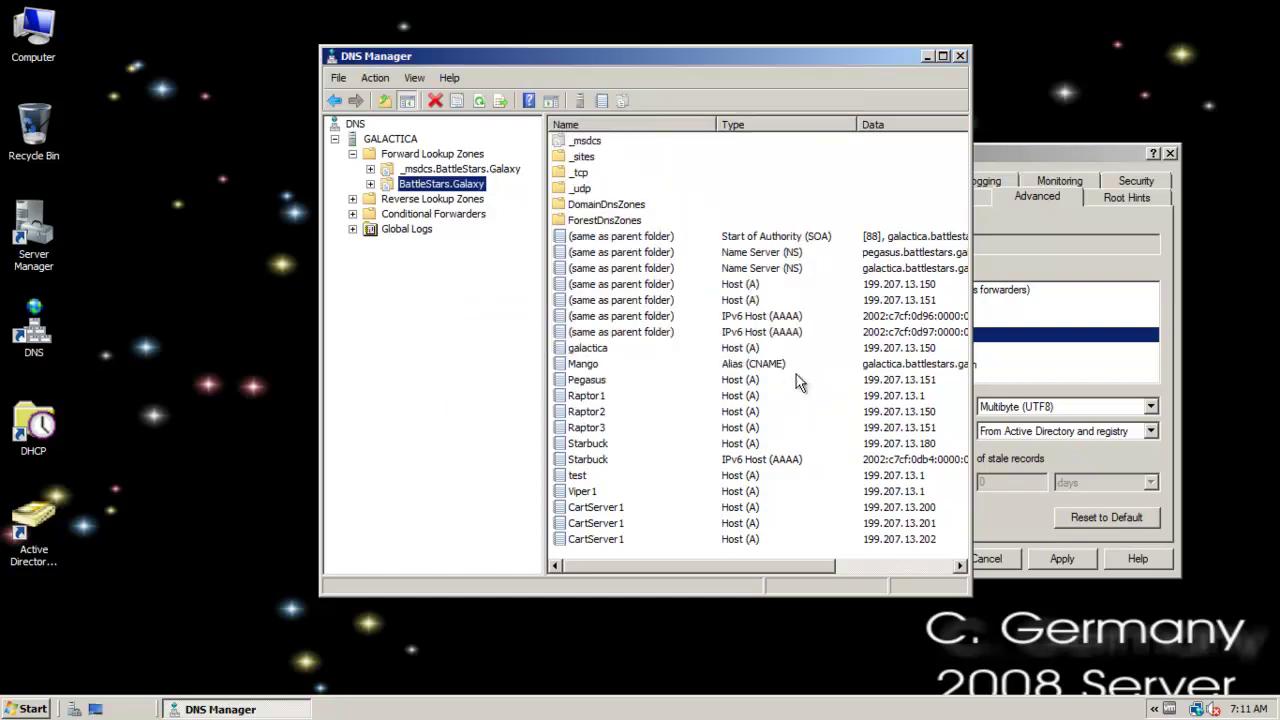
Step: Review the new CartServer1 host records and their IP addresses in the zone's record list
{"action": "left_click", "coordinate": [609, 491]}
{"action": "left_click", "coordinate": [610, 507]}
{"action": "left_click", "coordinate": [611, 523]}
{"action": "left_click", "coordinate": [613, 538]}
{"action": "left_click", "coordinate": [925, 507]}
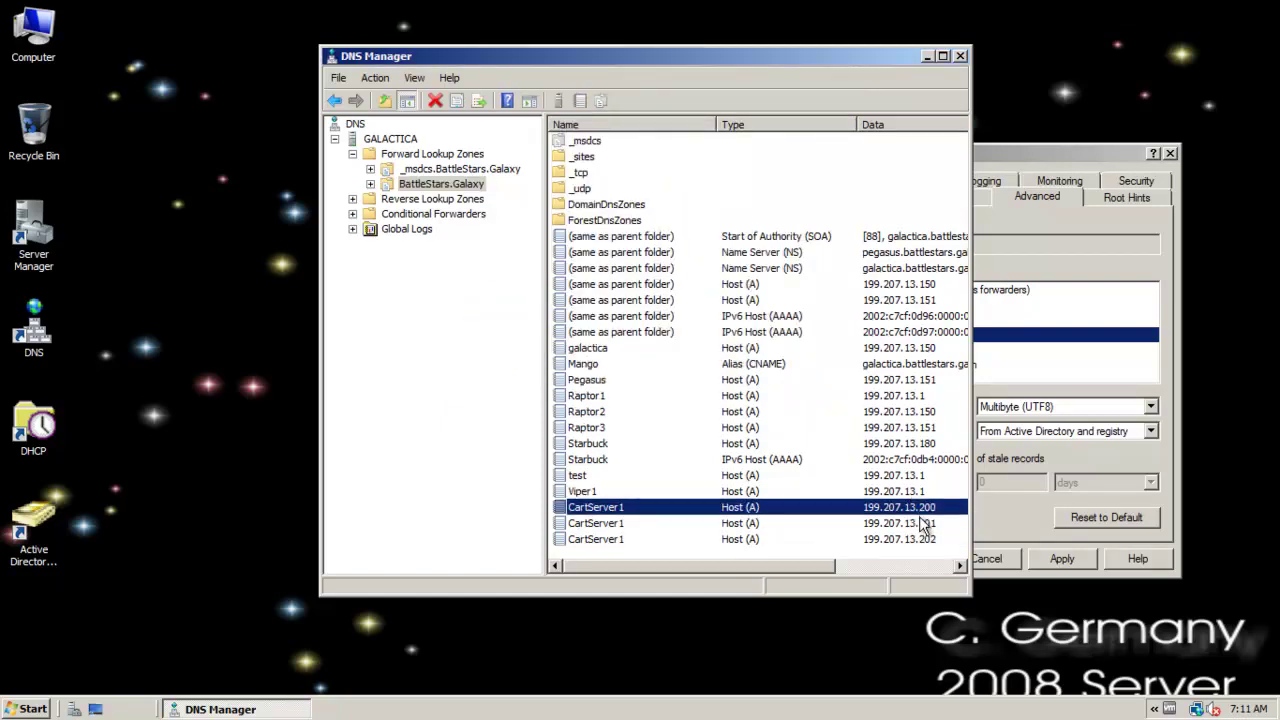
Step: Arrange the GALACTICA Properties dialog and the DNS Manager window side by side so the CartServer1 IP addresses stay readable
{"action": "left_click", "coordinate": [920, 523]}
{"action": "left_click", "coordinate": [922, 541]}
{"action": "left_click", "coordinate": [1010, 163]}
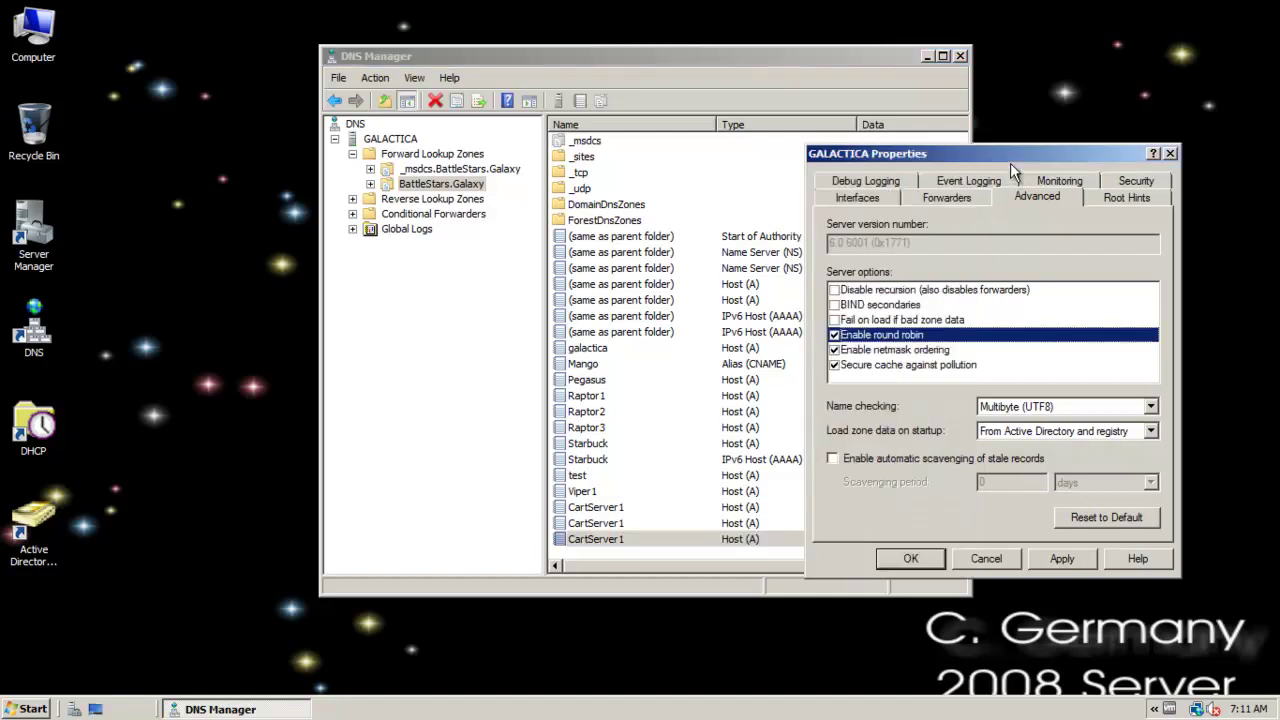
{"action": "left_click_drag", "start_coordinate": [855, 157], "coordinate": [902, 128]}
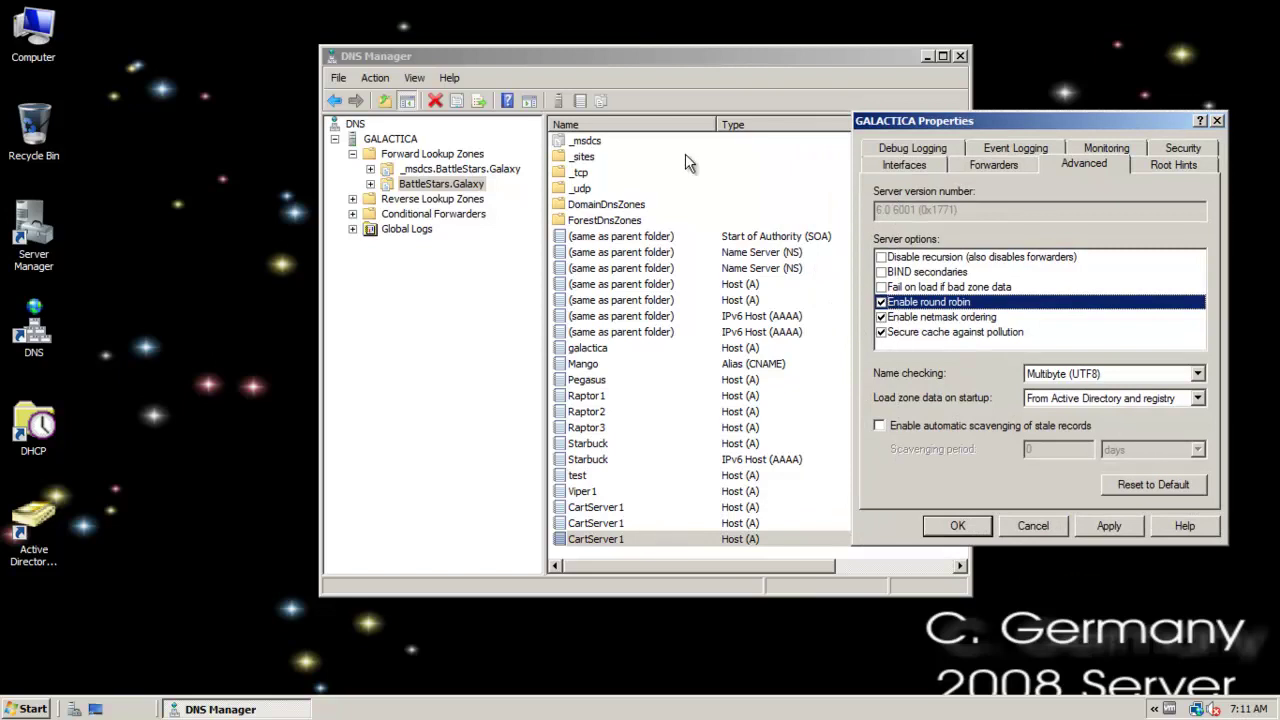
{"action": "left_click", "coordinate": [664, 52]}
{"action": "left_click_drag", "start_coordinate": [664, 52], "coordinate": [612, 28]}
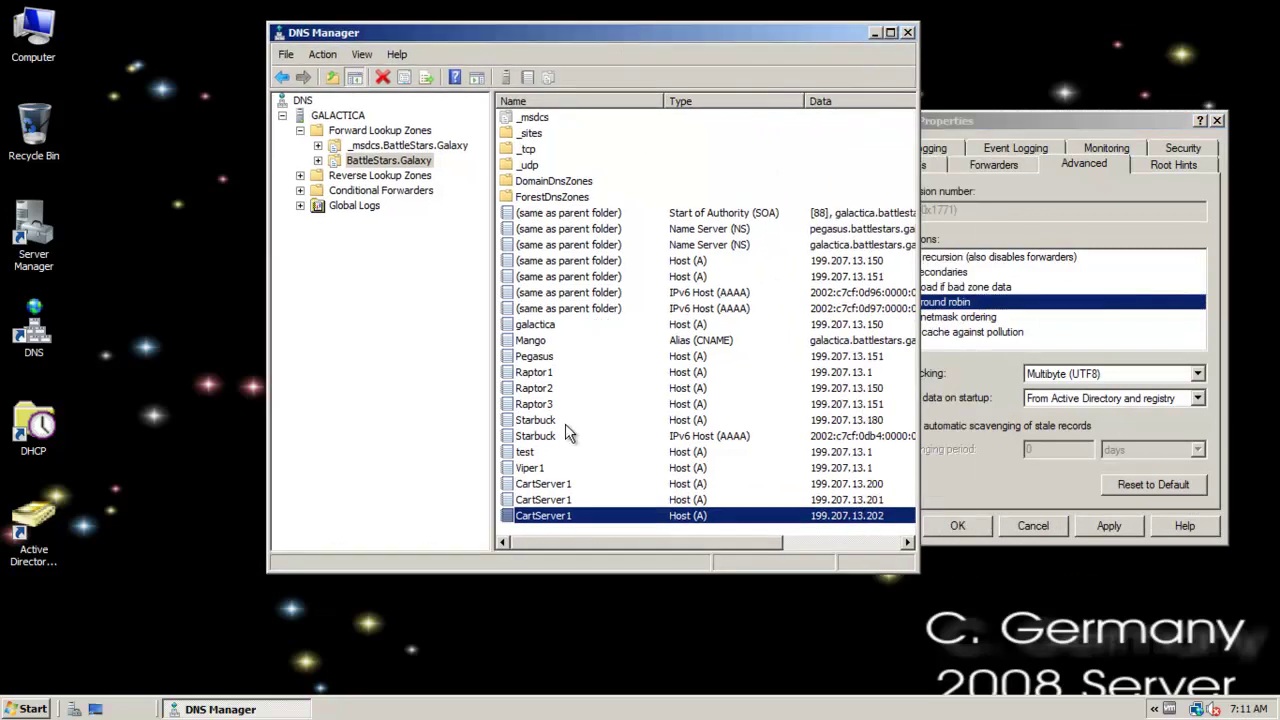
Step: Compare the three CartServer1 host records one after another as the targets that round robin rotates through
{"action": "left_click", "coordinate": [565, 485]}
{"action": "left_click", "coordinate": [572, 515]}
{"action": "left_click", "coordinate": [566, 485]}
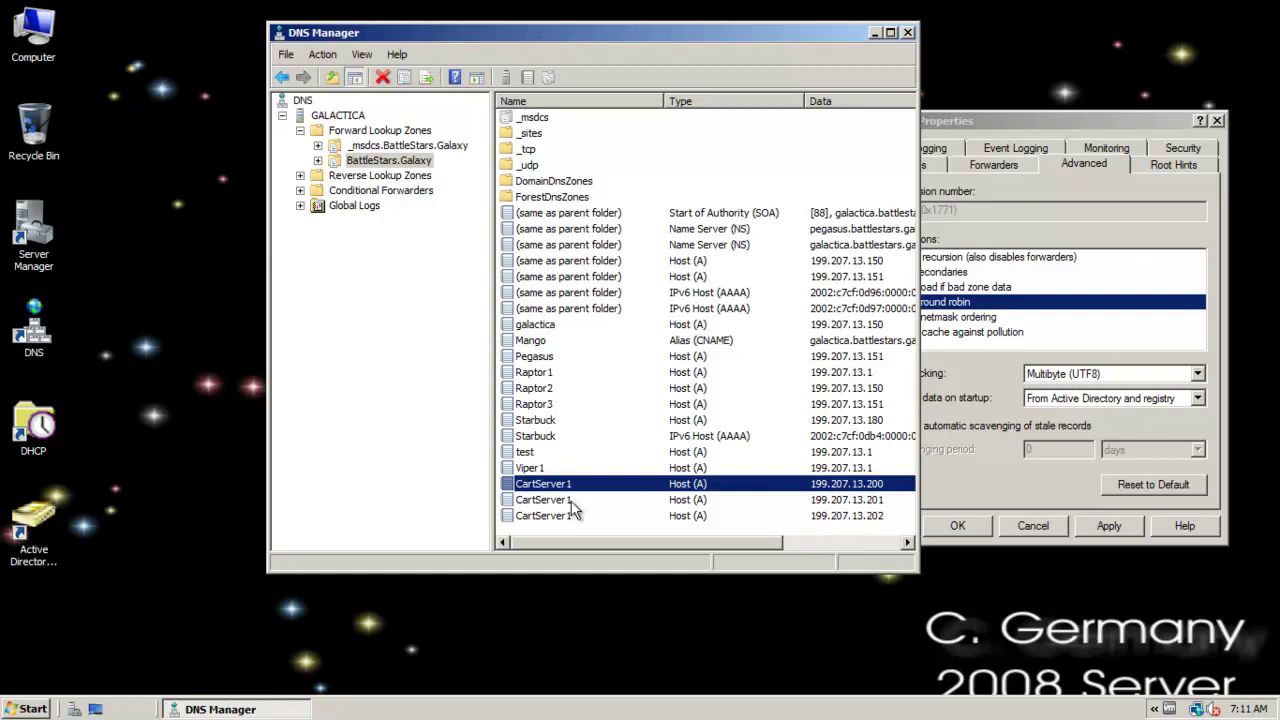
{"action": "left_click", "coordinate": [553, 500]}
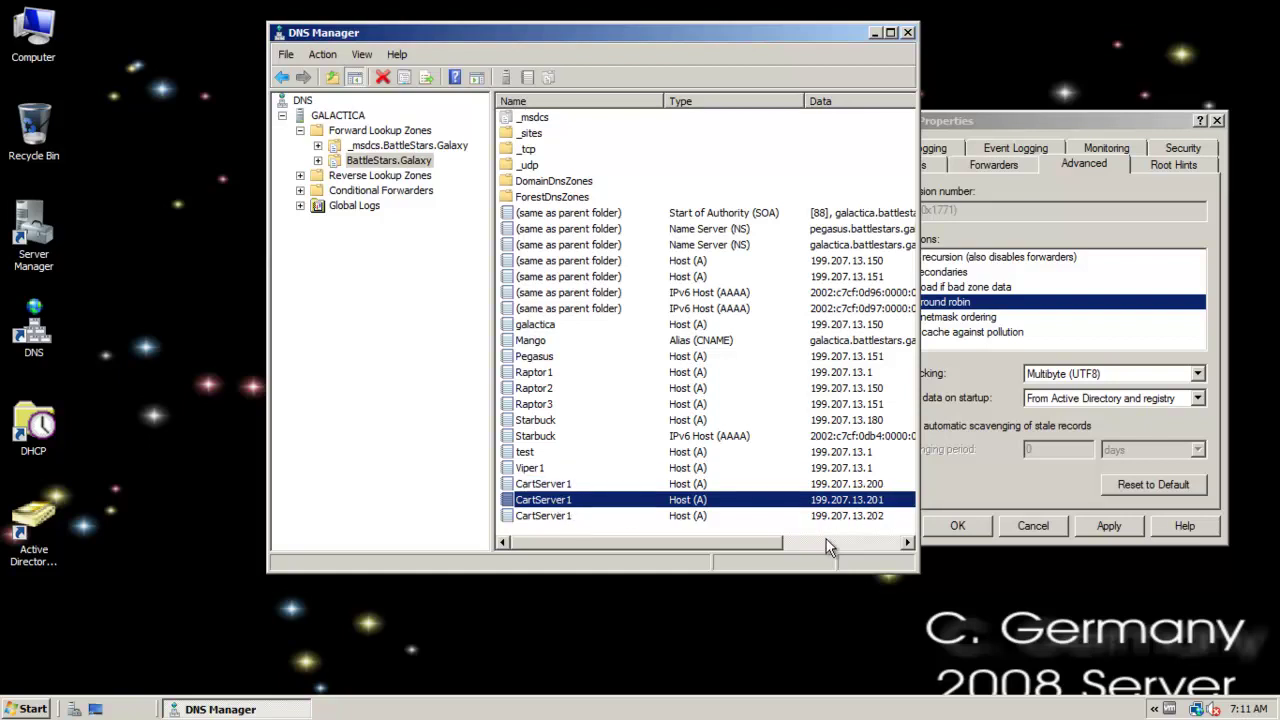
{"action": "left_click", "coordinate": [577, 484]}
{"action": "left_click", "coordinate": [575, 501]}
{"action": "left_click", "coordinate": [566, 514]}
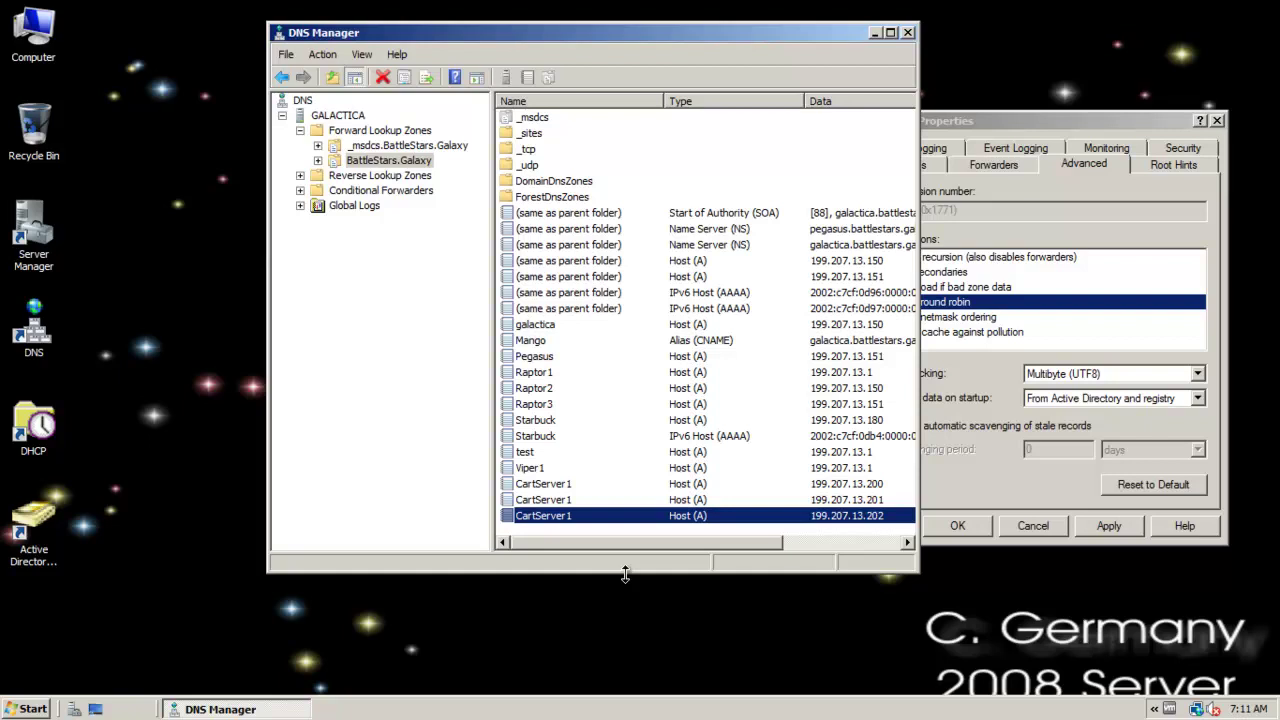
Step: Review the GALACTICA server's advanced options, including secure cache against pollution and the available name checking methods
{"action": "left_click", "coordinate": [975, 128]}
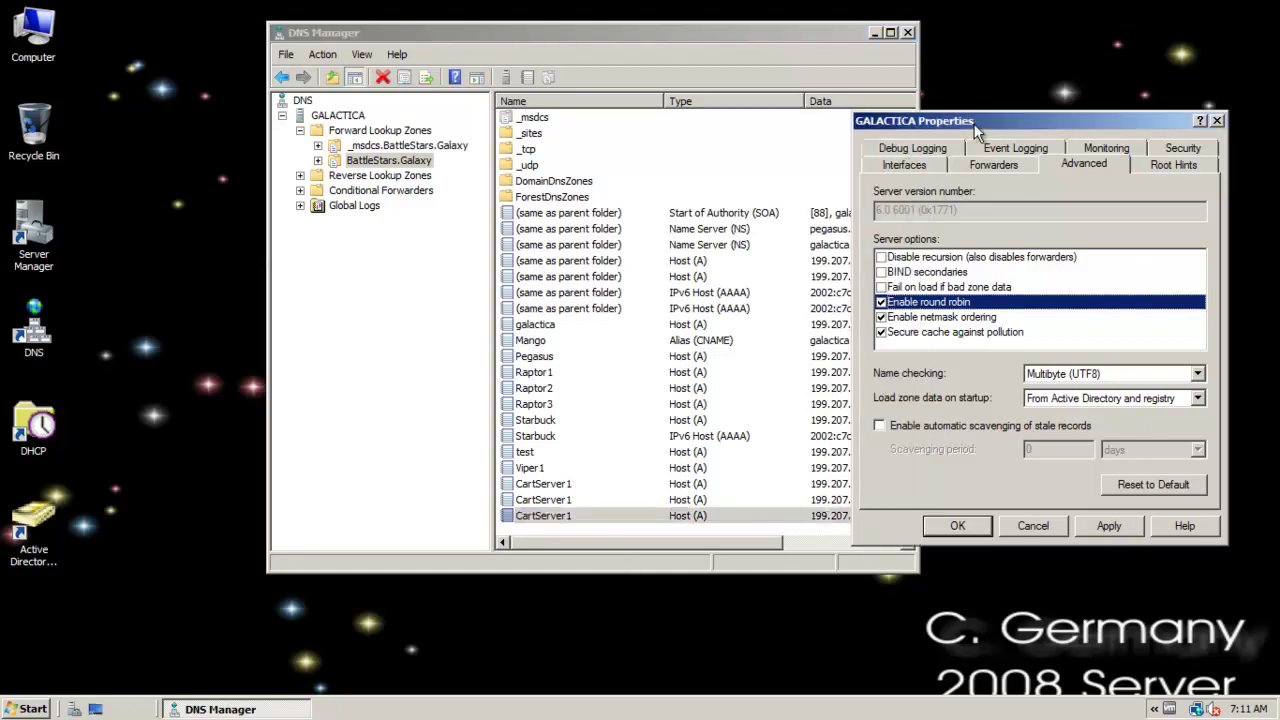
{"action": "left_click_drag", "start_coordinate": [1002, 130], "coordinate": [660, 101]}
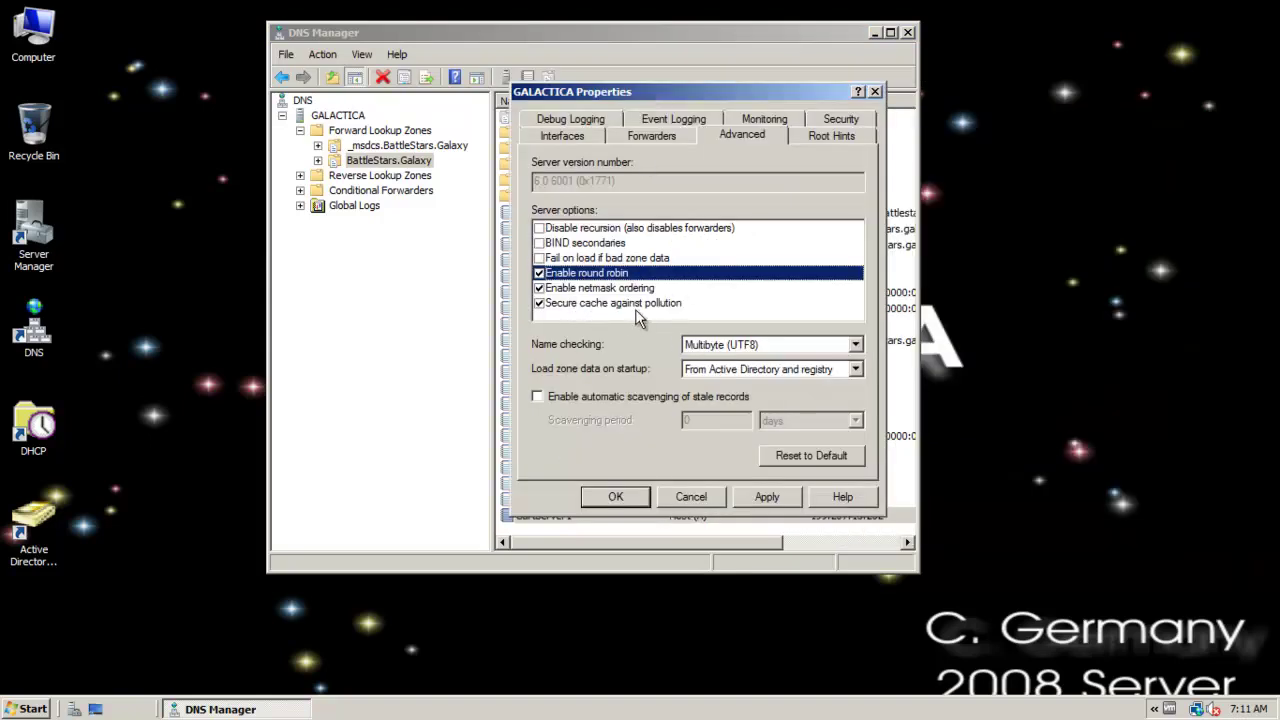
{"action": "left_click", "coordinate": [607, 306]}
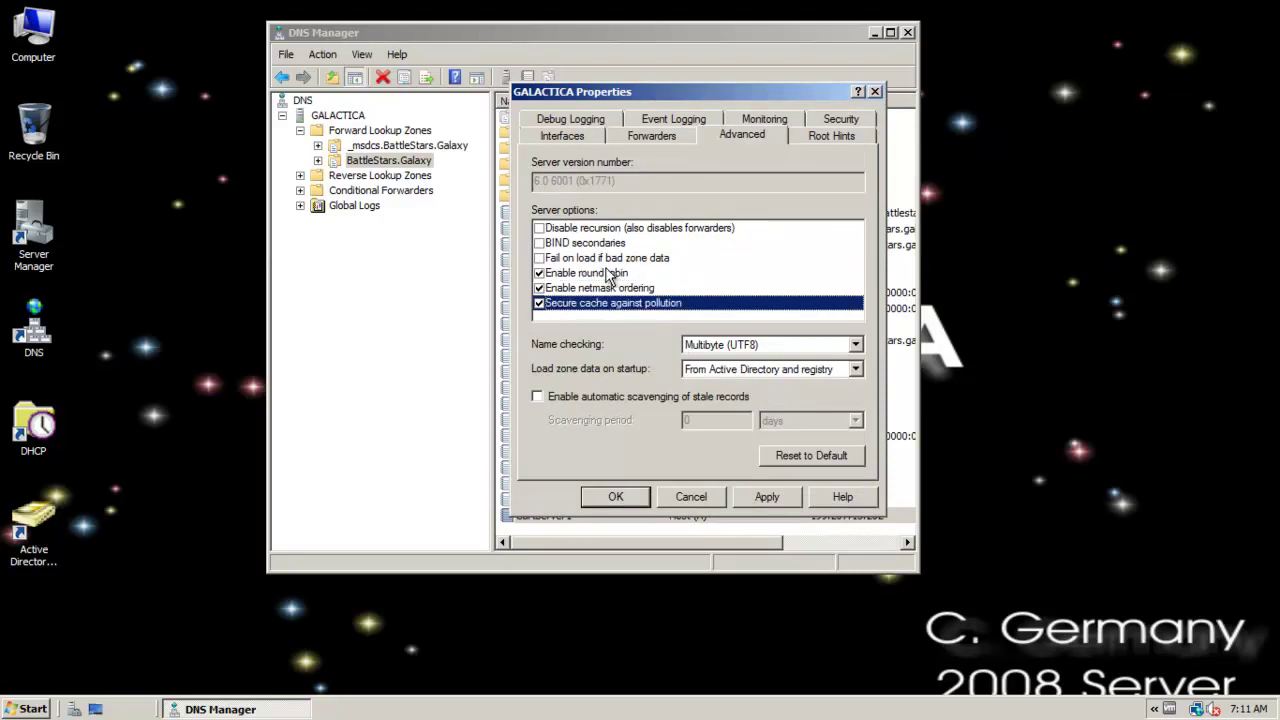
{"action": "left_click_drag", "start_coordinate": [620, 86], "coordinate": [591, 95]}
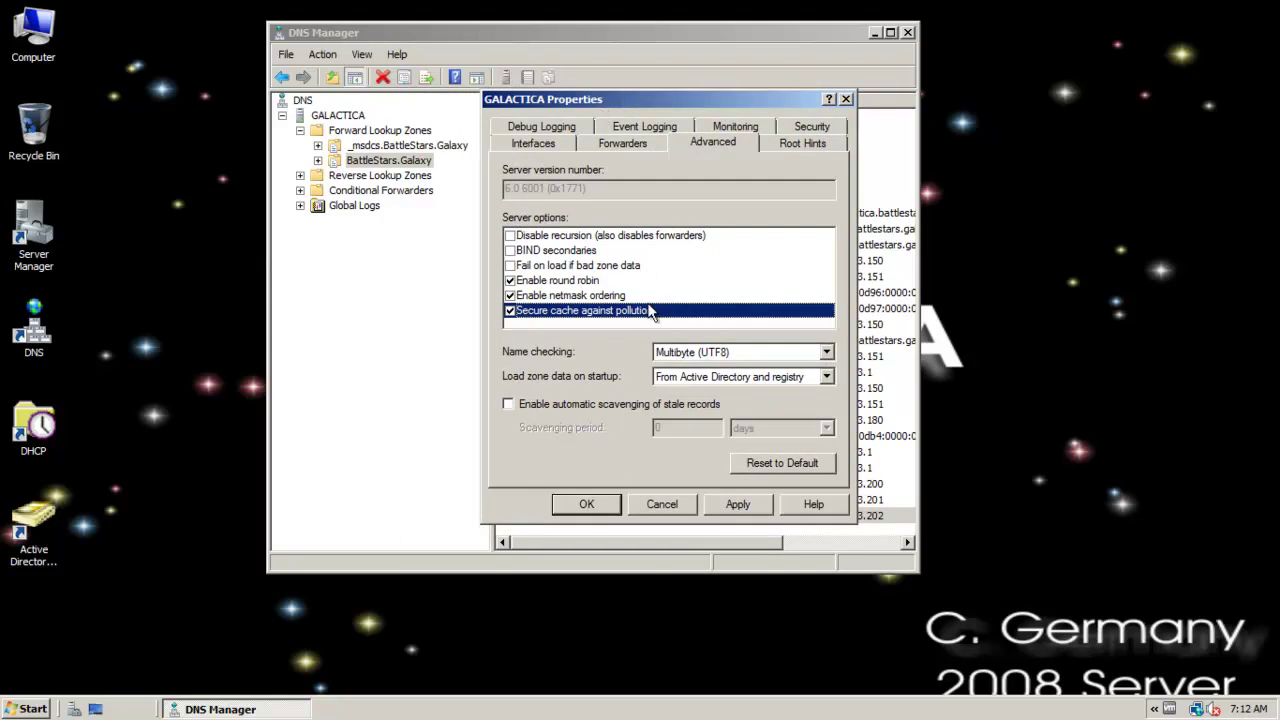
{"action": "left_click", "coordinate": [827, 353]}
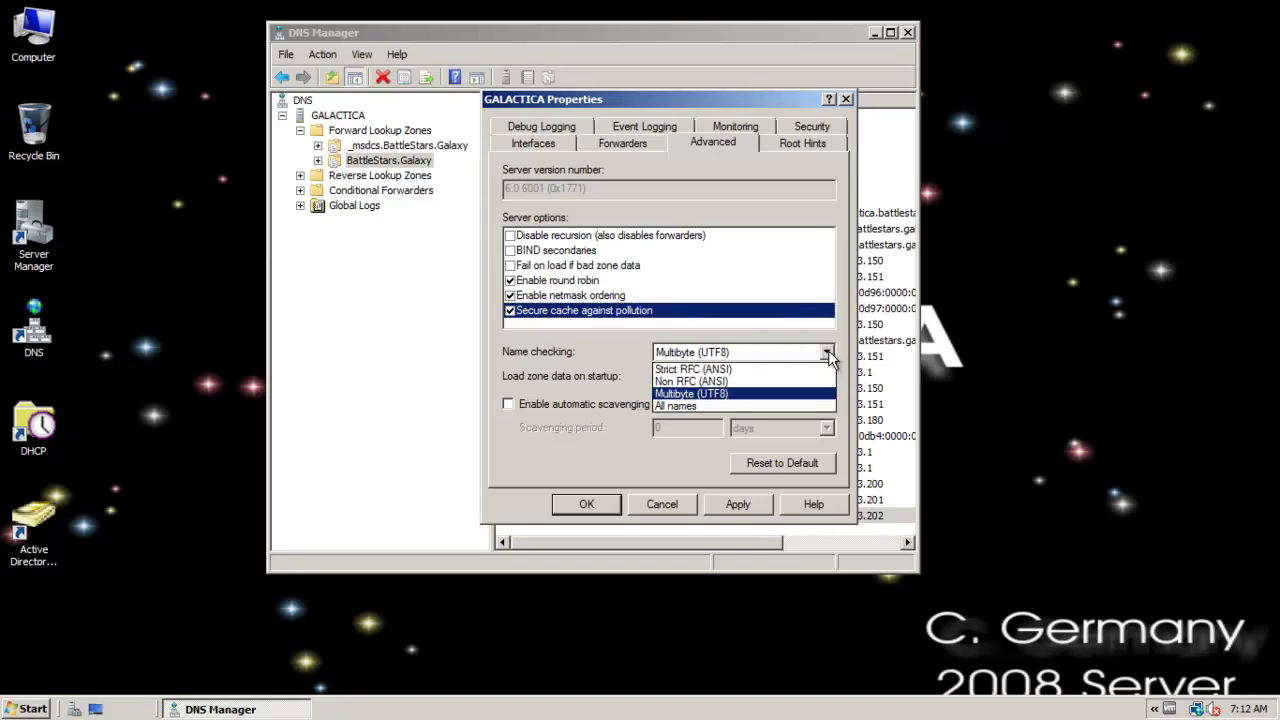
{"action": "left_click", "coordinate": [636, 106]}
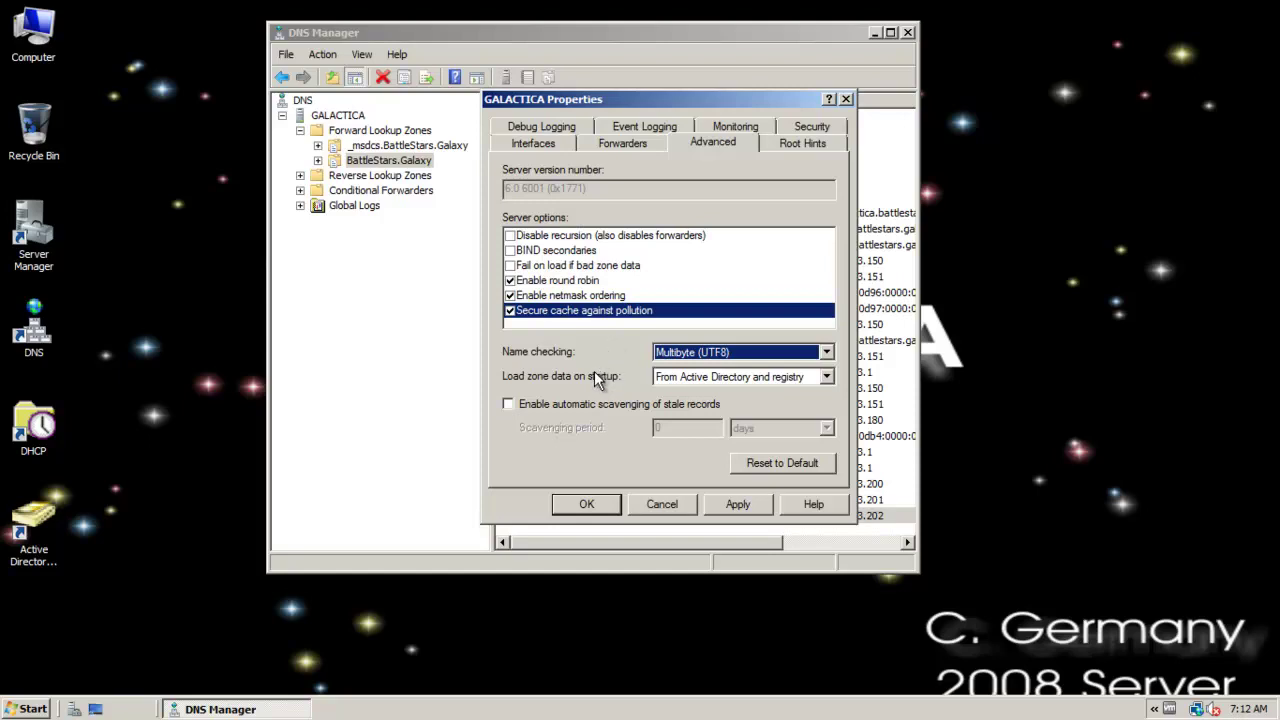
Step: Examine the GALACTICA server's root hints, going through the listed root name servers and their IP addresses
{"action": "left_click", "coordinate": [793, 143]}
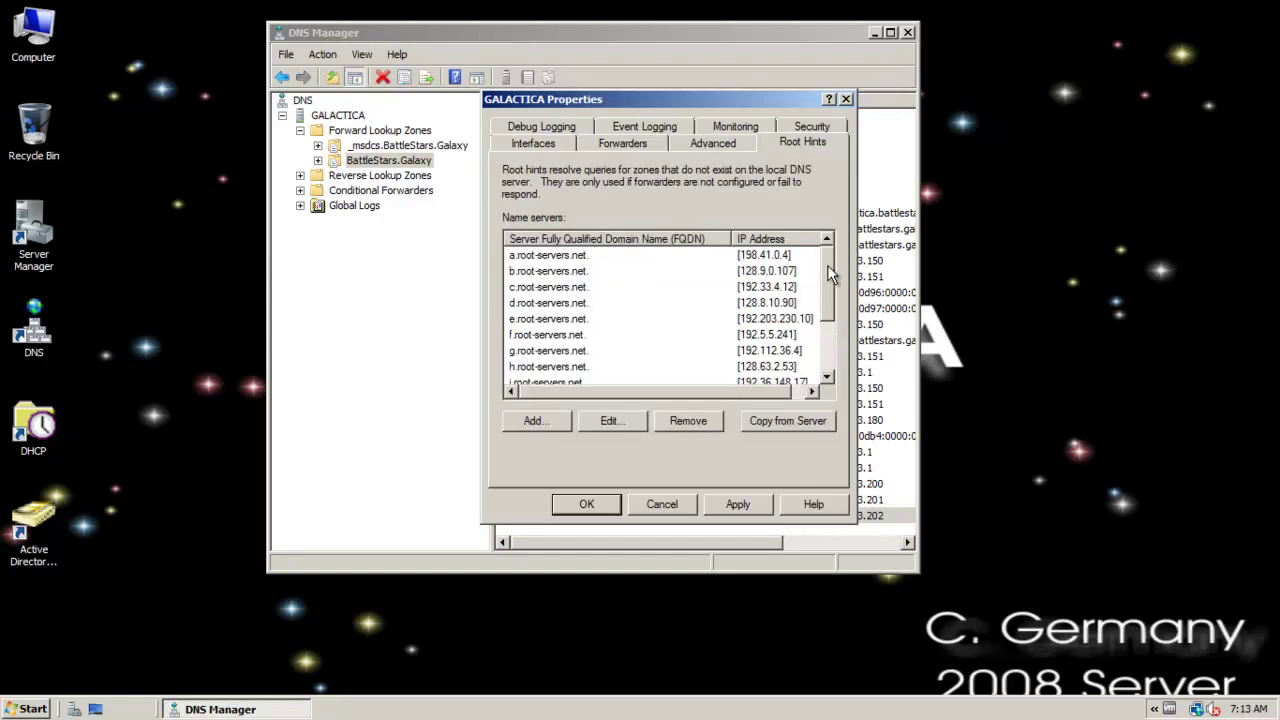
{"action": "left_click_drag", "start_coordinate": [828, 275], "coordinate": [826, 246]}
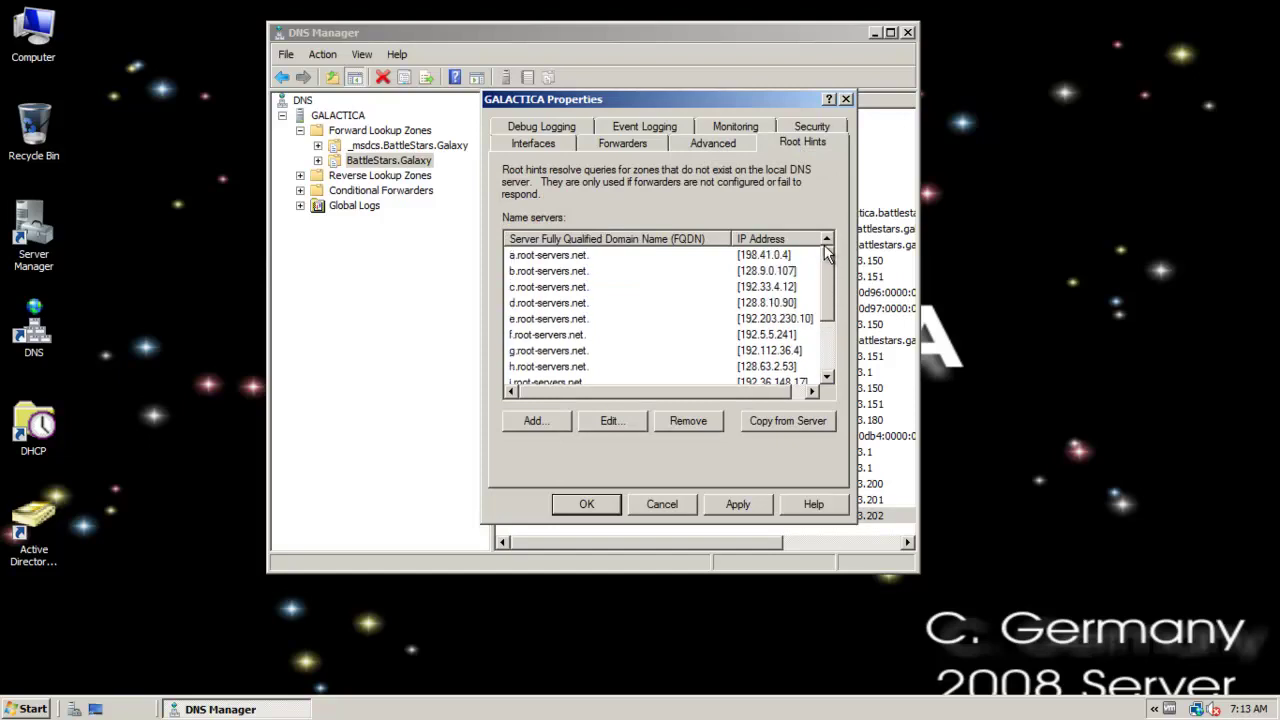
{"action": "left_click", "coordinate": [772, 258]}
{"action": "left_click", "coordinate": [775, 287]}
{"action": "left_click", "coordinate": [777, 319]}
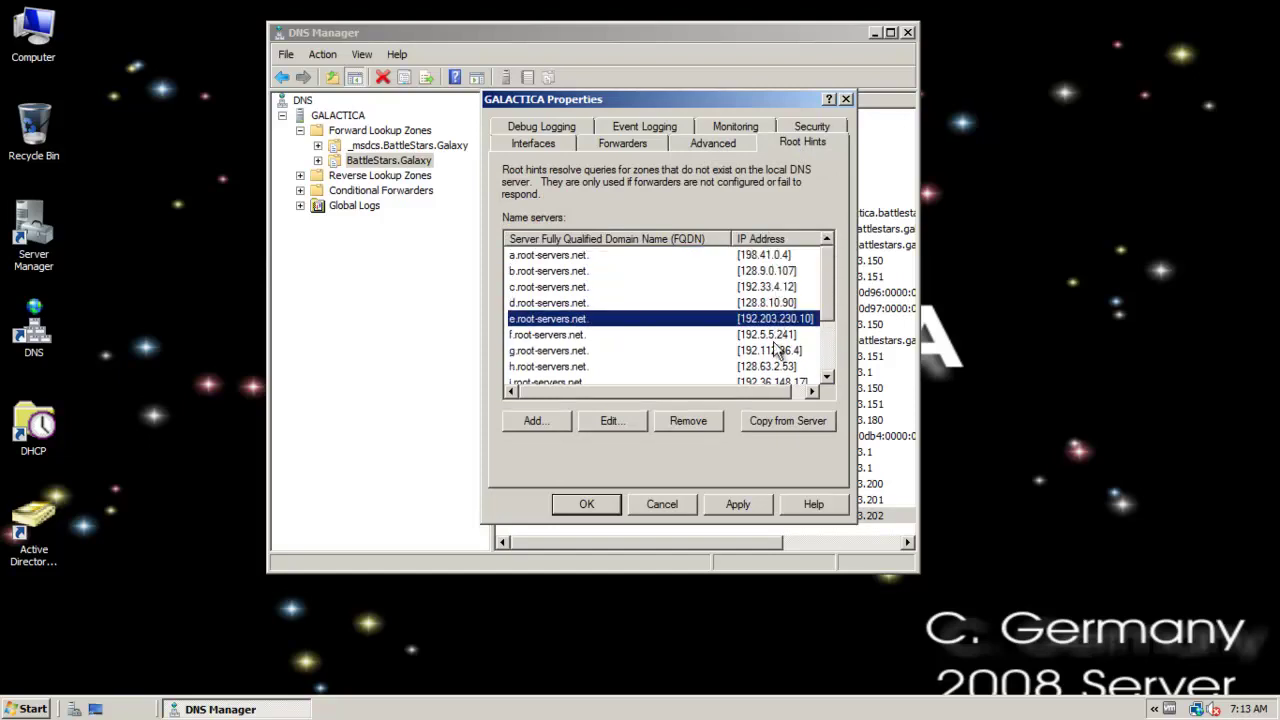
{"action": "left_click", "coordinate": [776, 351]}
{"action": "left_click", "coordinate": [770, 368]}
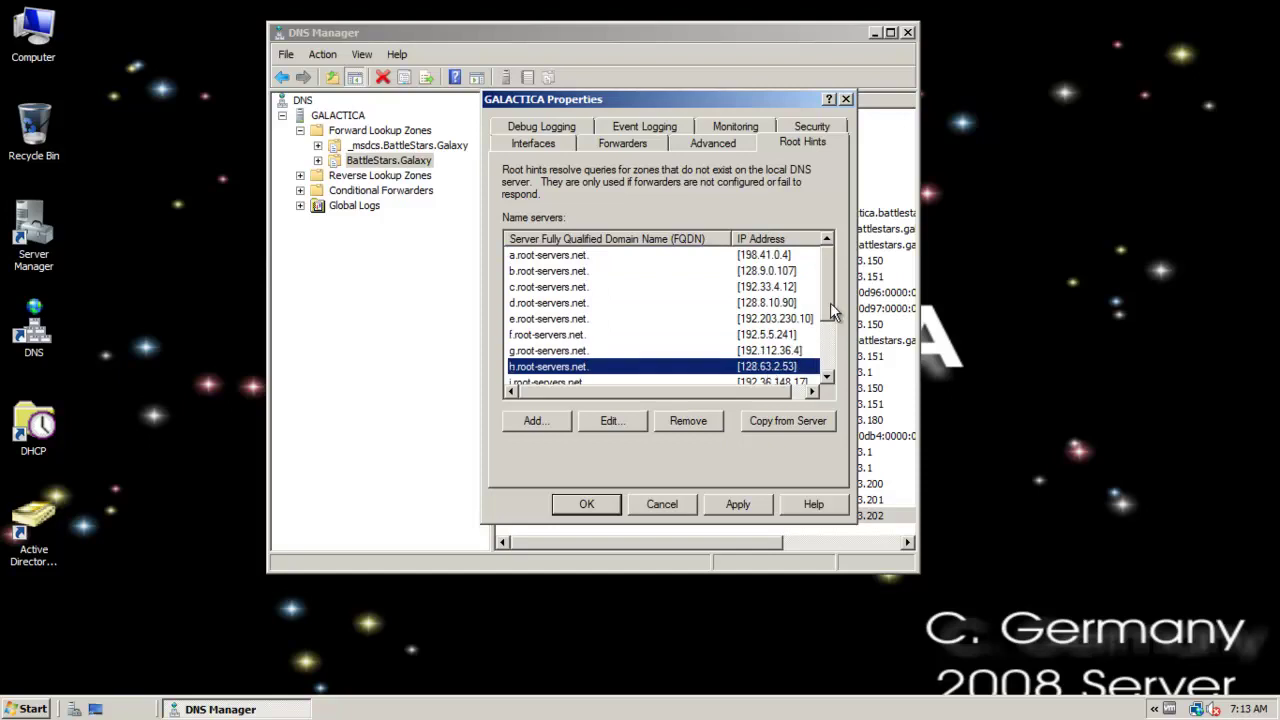
{"action": "left_click_drag", "start_coordinate": [828, 300], "coordinate": [828, 224]}
{"action": "left_click_drag", "start_coordinate": [827, 268], "coordinate": [834, 280]}
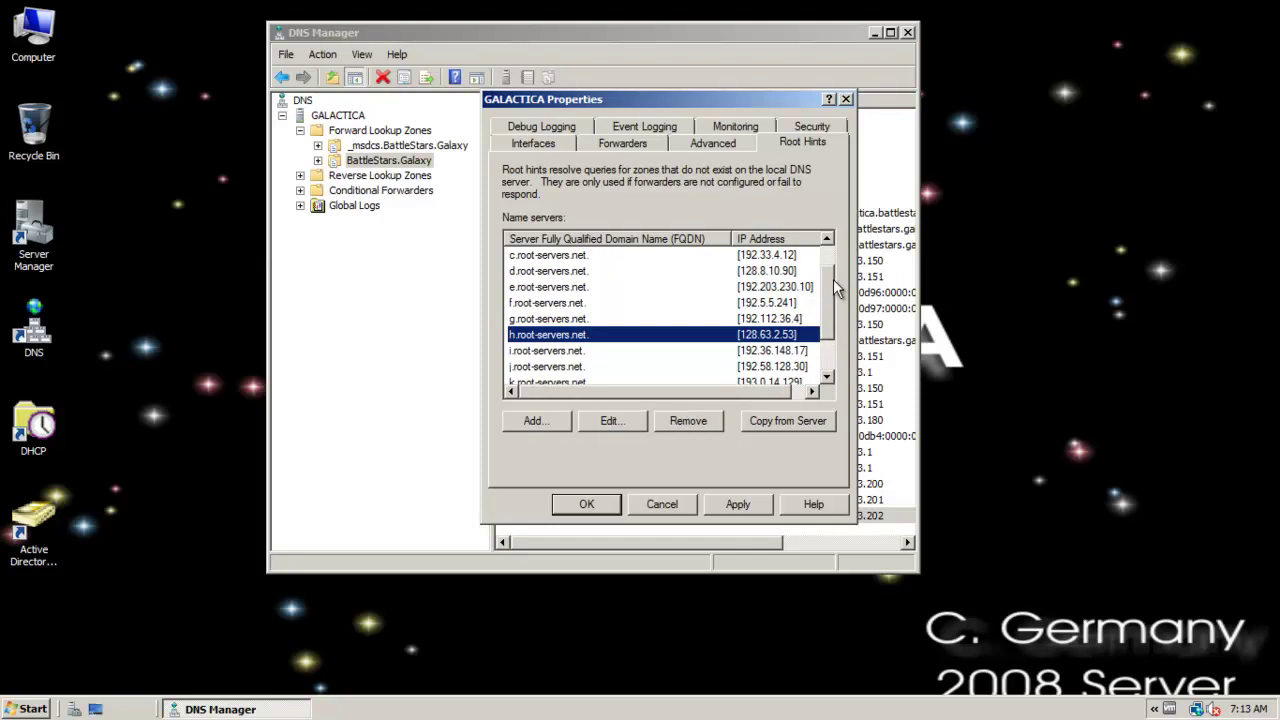
Step: Inspect the edit form for the h.root-servers.net root hint and the prompt for copying root hints from a server, cancelling both
{"action": "left_click", "coordinate": [621, 422]}
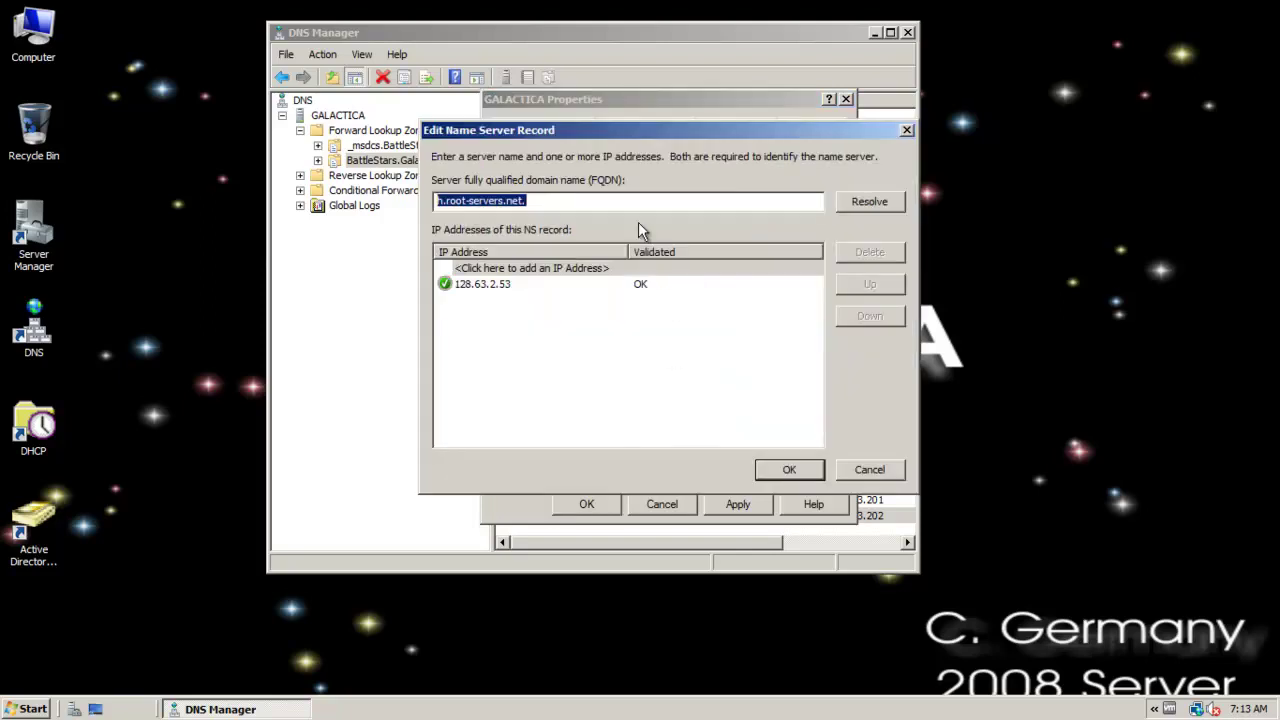
{"action": "left_click", "coordinate": [858, 470]}
{"action": "left_click", "coordinate": [832, 416]}
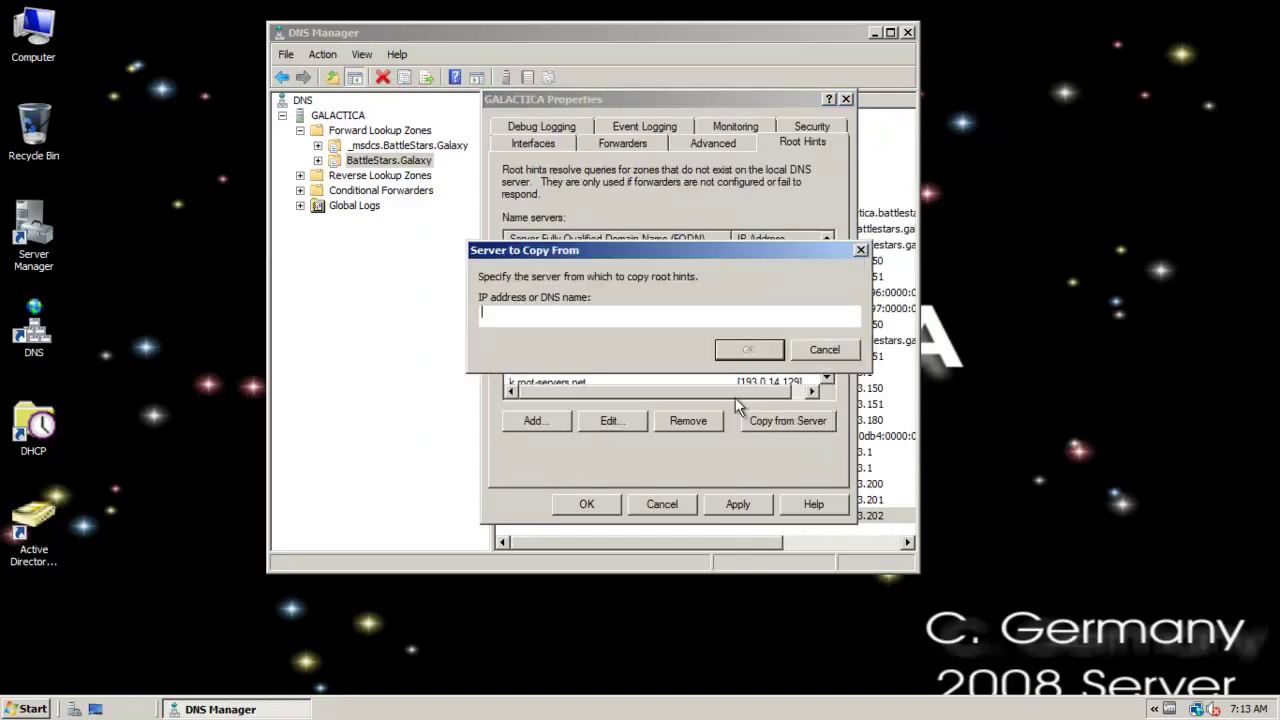
{"action": "left_click", "coordinate": [826, 349]}
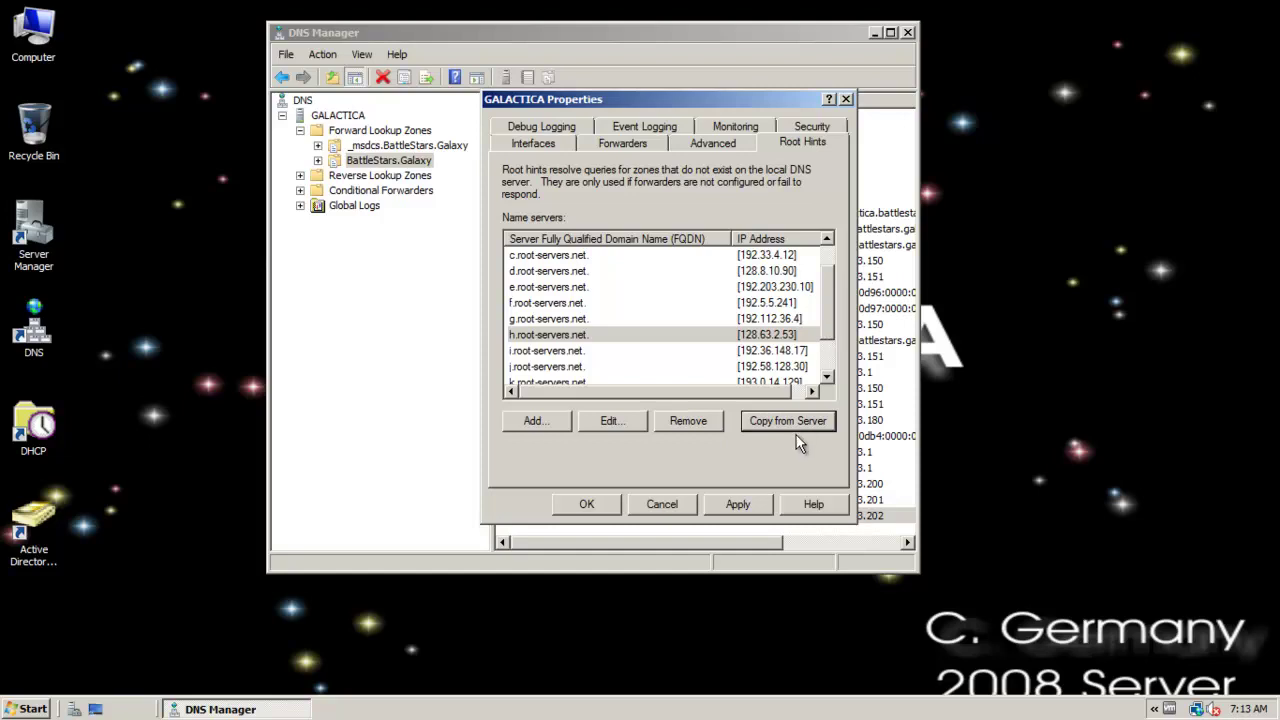
{"action": "left_click", "coordinate": [796, 420]}
{"action": "left_click", "coordinate": [823, 349]}
Step: Review the groups and users listed in the GALACTICA server's security settings
{"action": "left_click", "coordinate": [829, 122]}
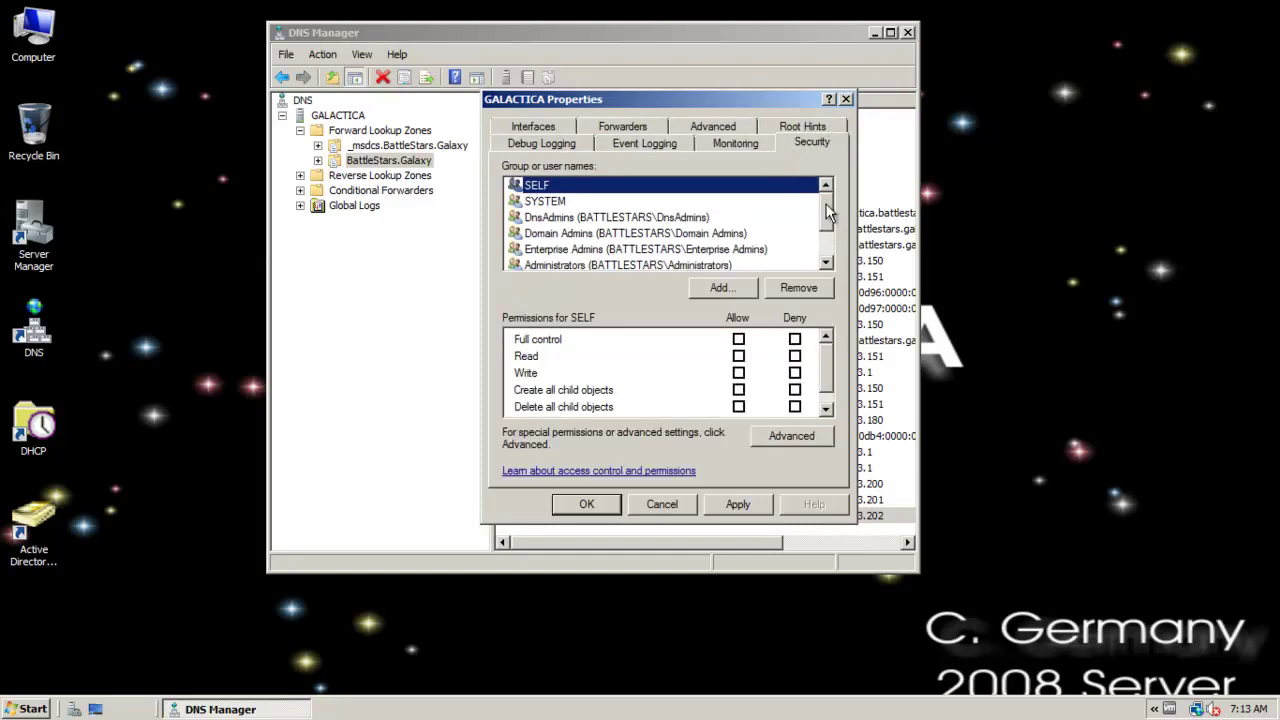
{"action": "scroll", "coordinate": [826, 212], "scroll_direction": "down", "scroll_amount": 1}
{"action": "scroll", "coordinate": [826, 200], "scroll_direction": "up", "scroll_amount": 1}
{"action": "scroll", "coordinate": [828, 220], "scroll_direction": "down", "scroll_amount": 1}
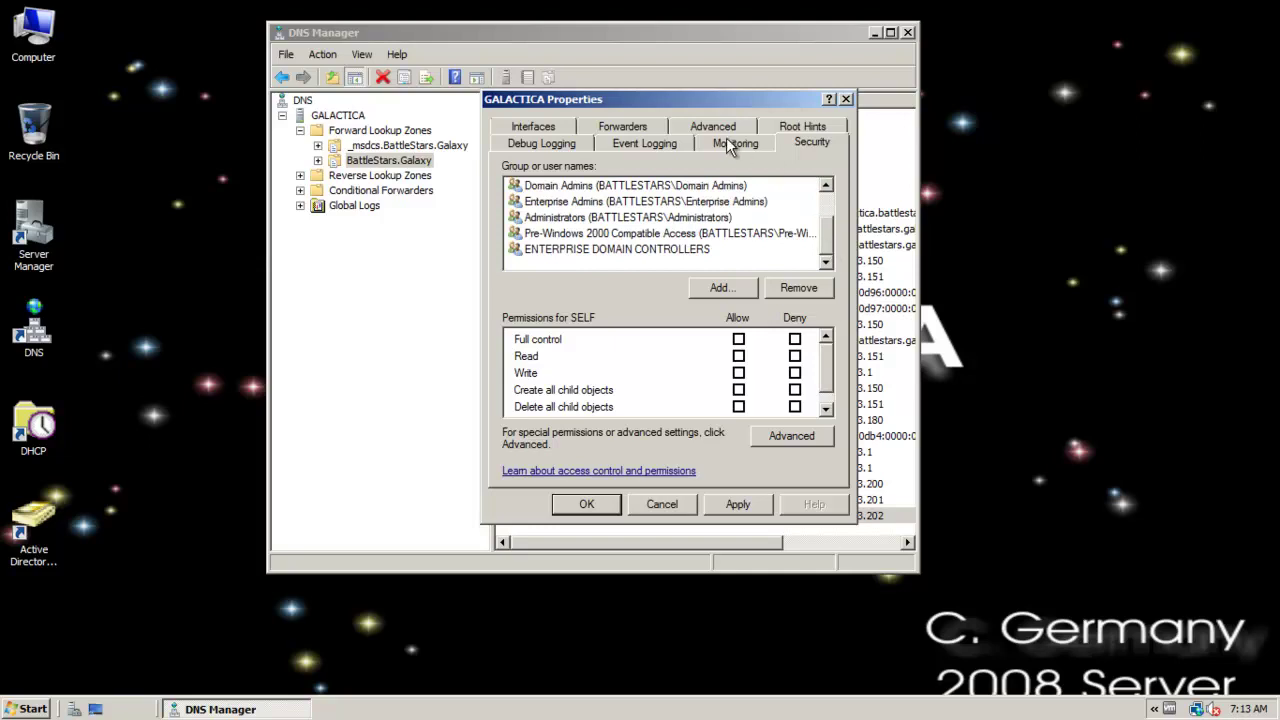
Step: Inspect the security permissions of the Pegasus host record in the BattleStars.Galaxy zone, then close its properties without changes
{"action": "left_click_drag", "start_coordinate": [685, 103], "coordinate": [375, 65]}
{"action": "left_click", "coordinate": [678, 345]}
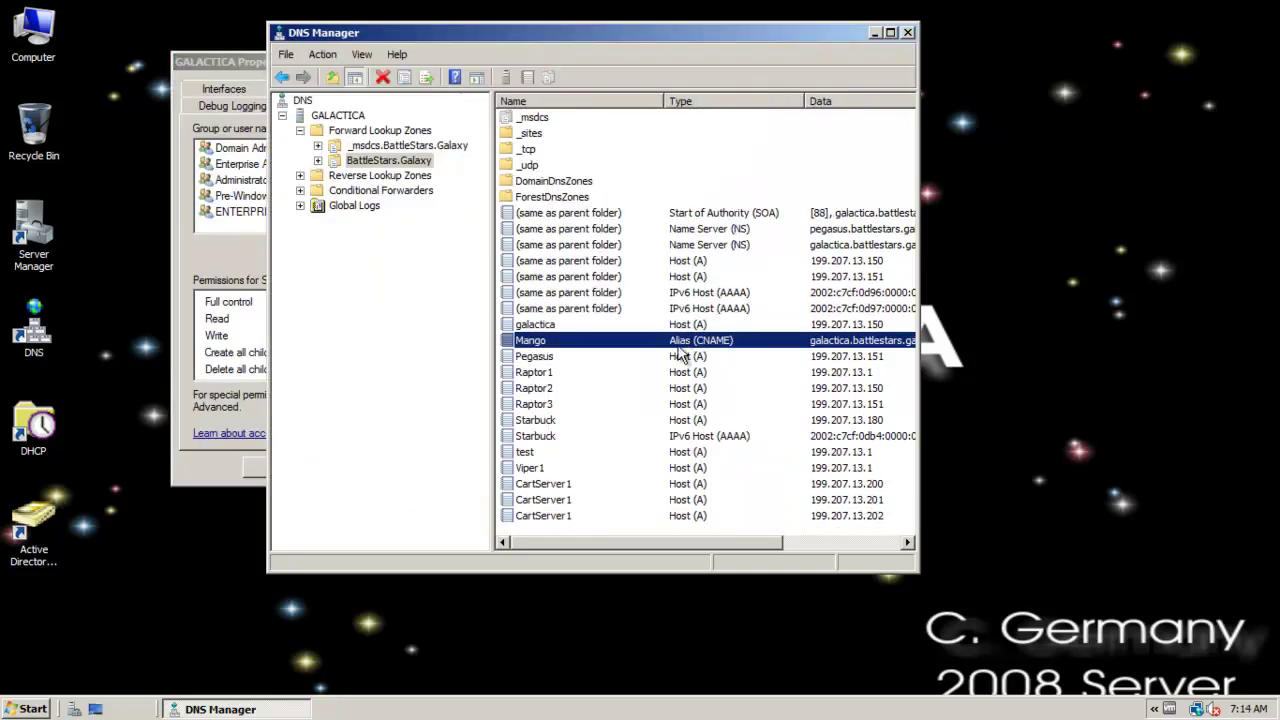
{"action": "right_click", "coordinate": [623, 356]}
{"action": "left_click", "coordinate": [666, 390]}
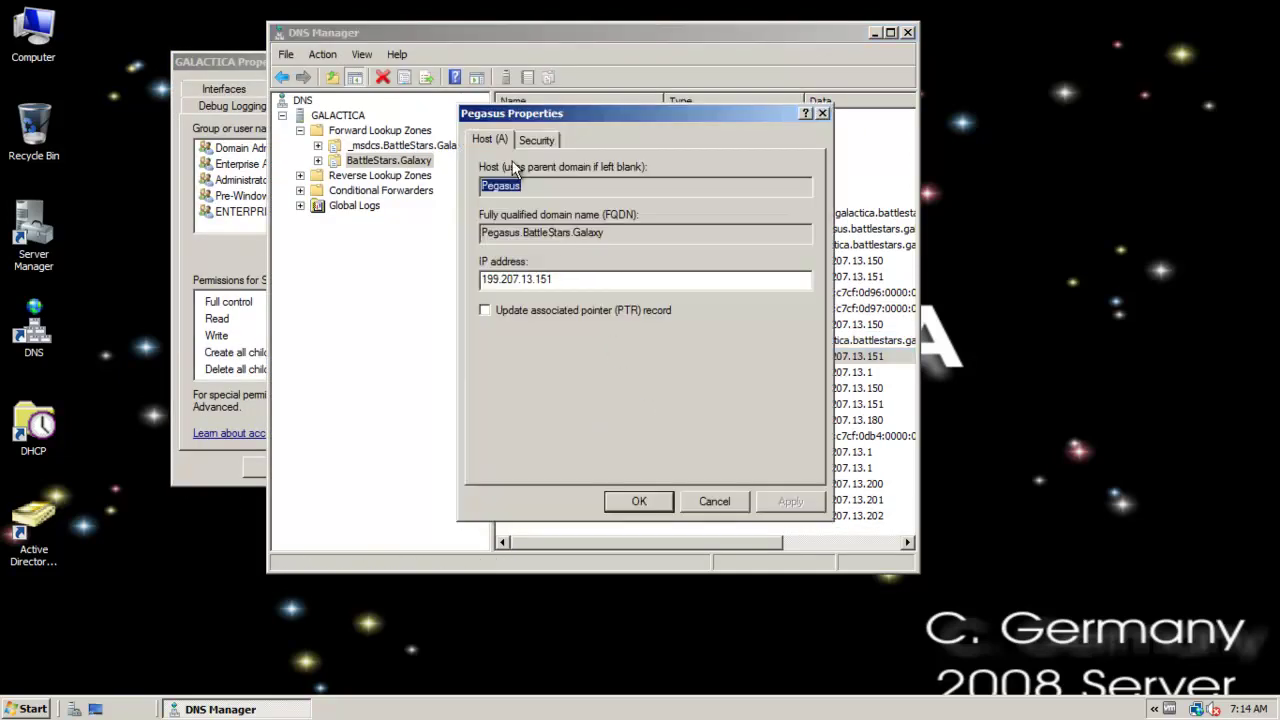
{"action": "left_click", "coordinate": [535, 140]}
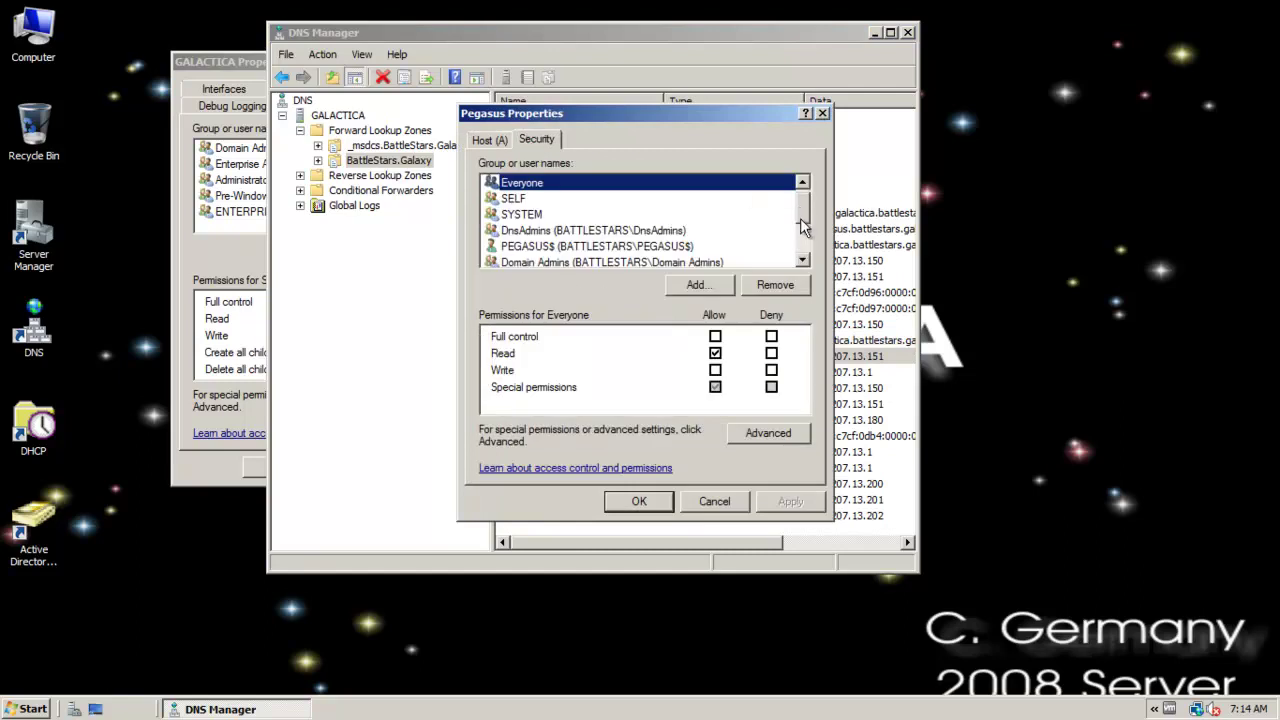
{"action": "scroll", "coordinate": [806, 225], "scroll_direction": "down", "scroll_amount": 2}
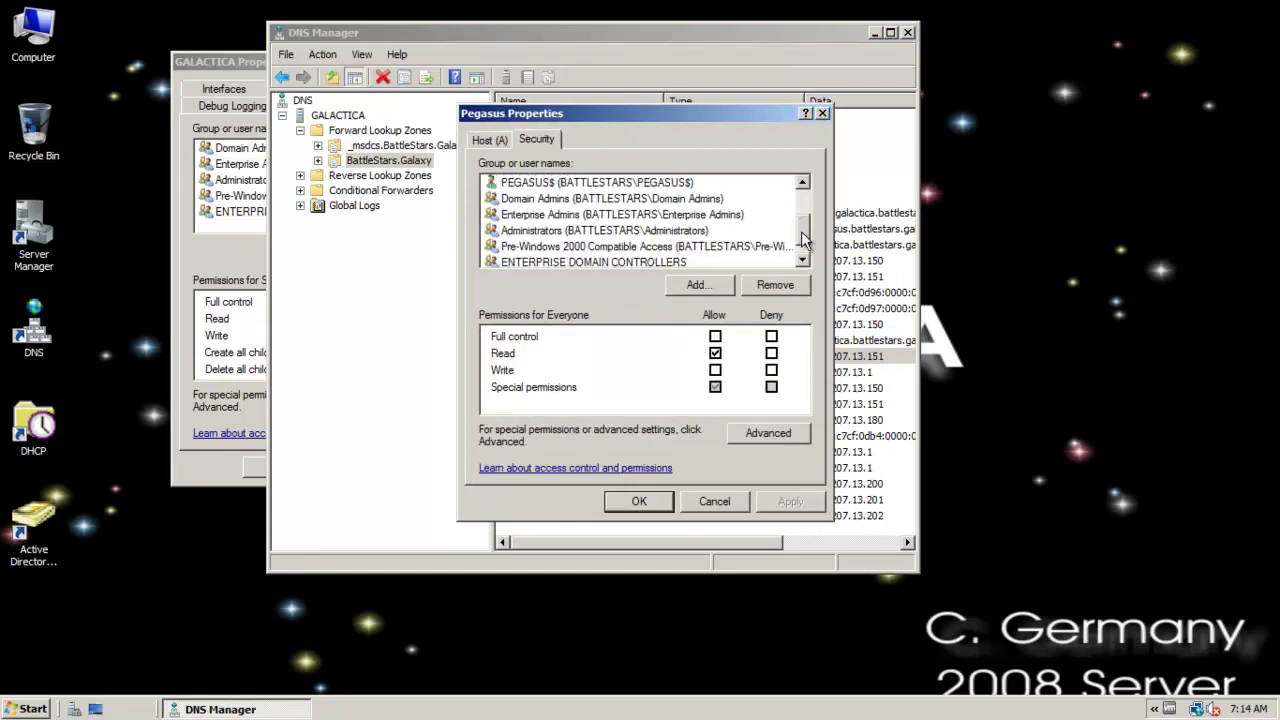
{"action": "left_click", "coordinate": [725, 507]}
Step: Inspect the security permissions of the Viper1 host record and close its properties without changes
{"action": "left_click", "coordinate": [693, 500]}
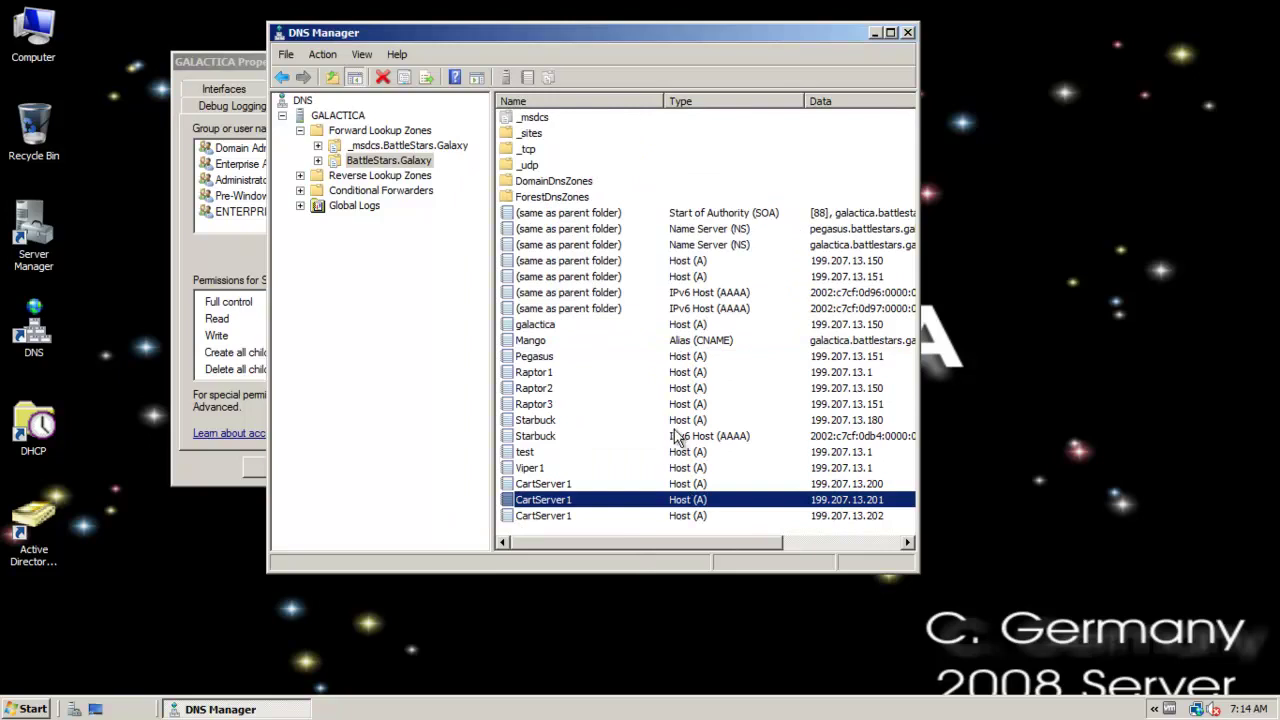
{"action": "left_click", "coordinate": [668, 484]}
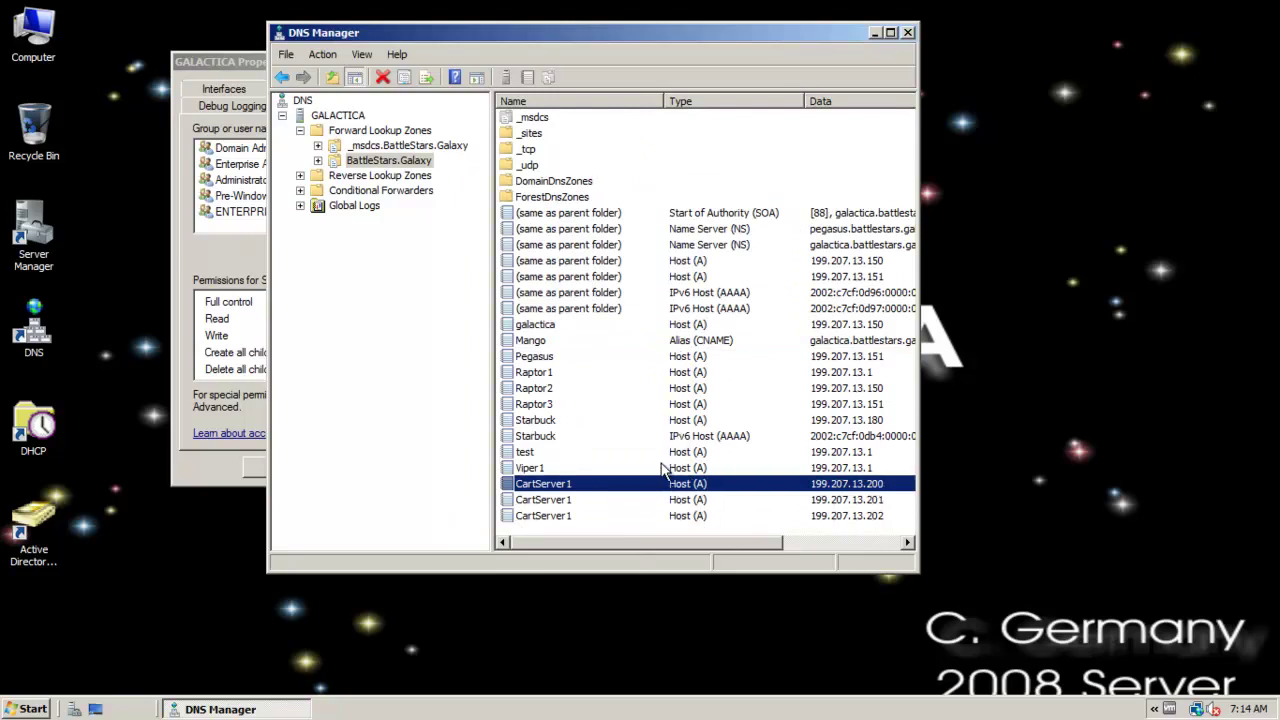
{"action": "left_click", "coordinate": [671, 468]}
{"action": "right_click", "coordinate": [674, 470]}
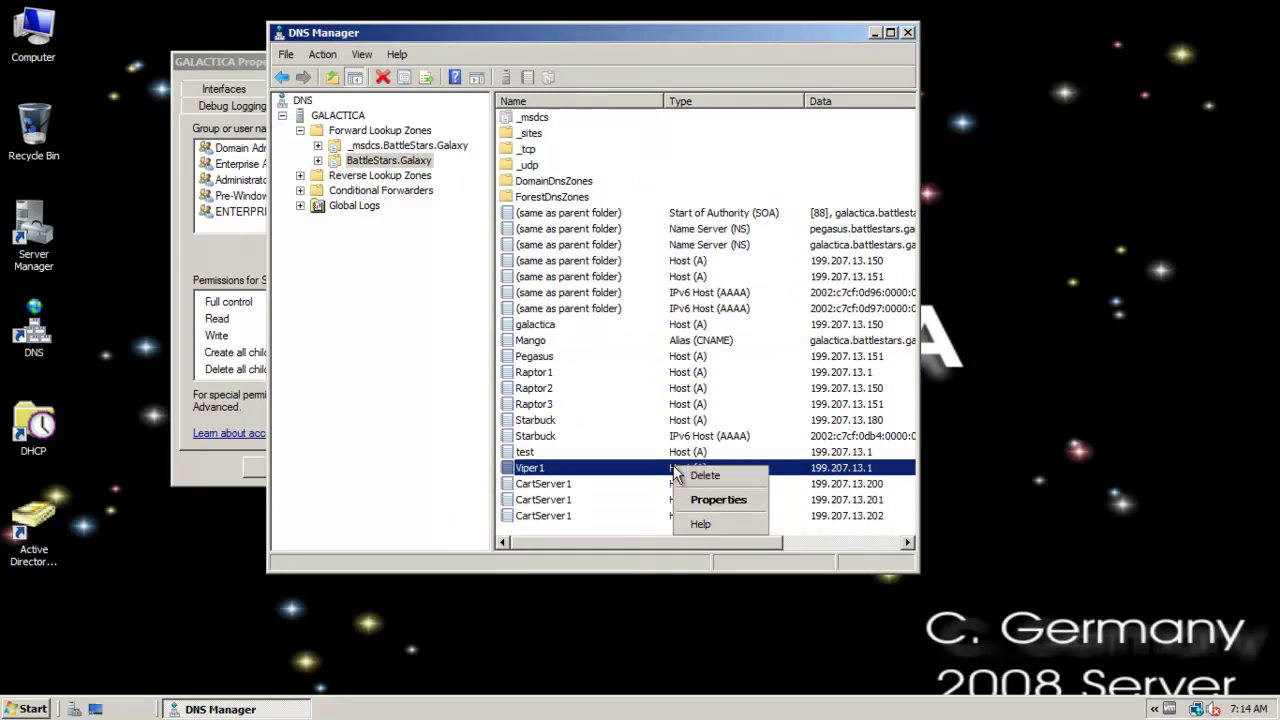
{"action": "left_click", "coordinate": [748, 498]}
{"action": "left_click", "coordinate": [534, 141]}
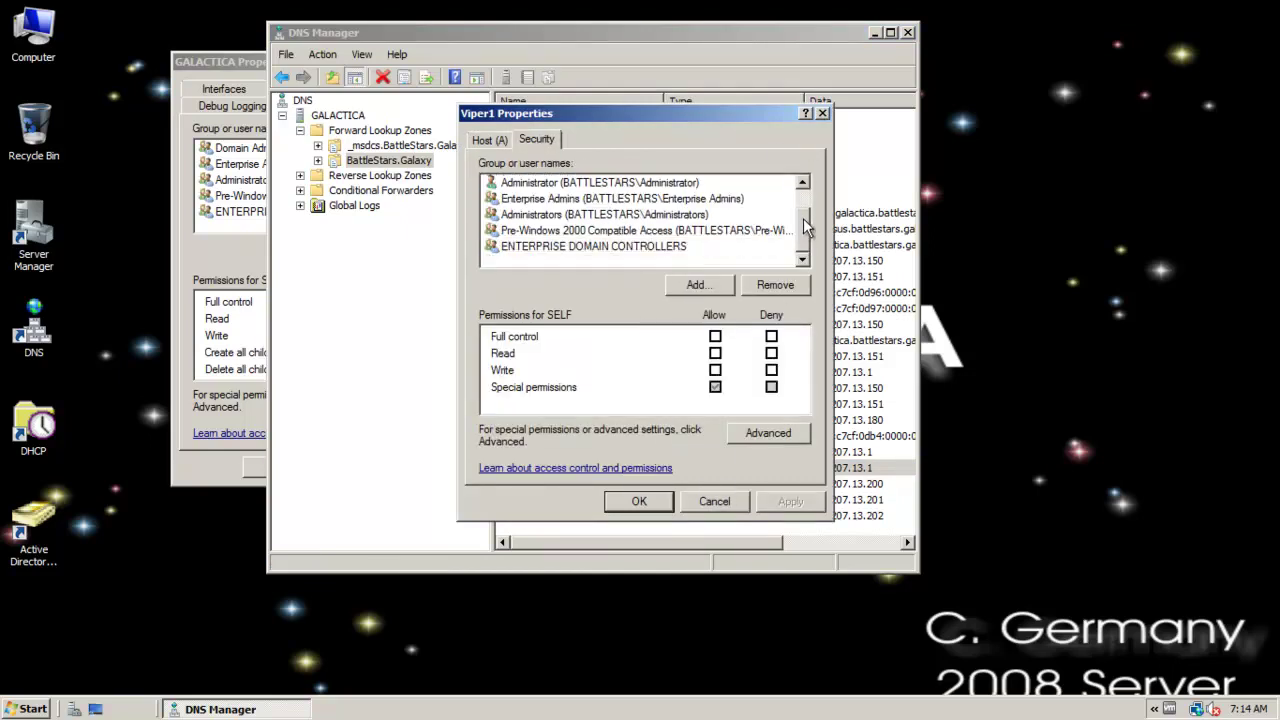
{"action": "left_click", "coordinate": [710, 503]}
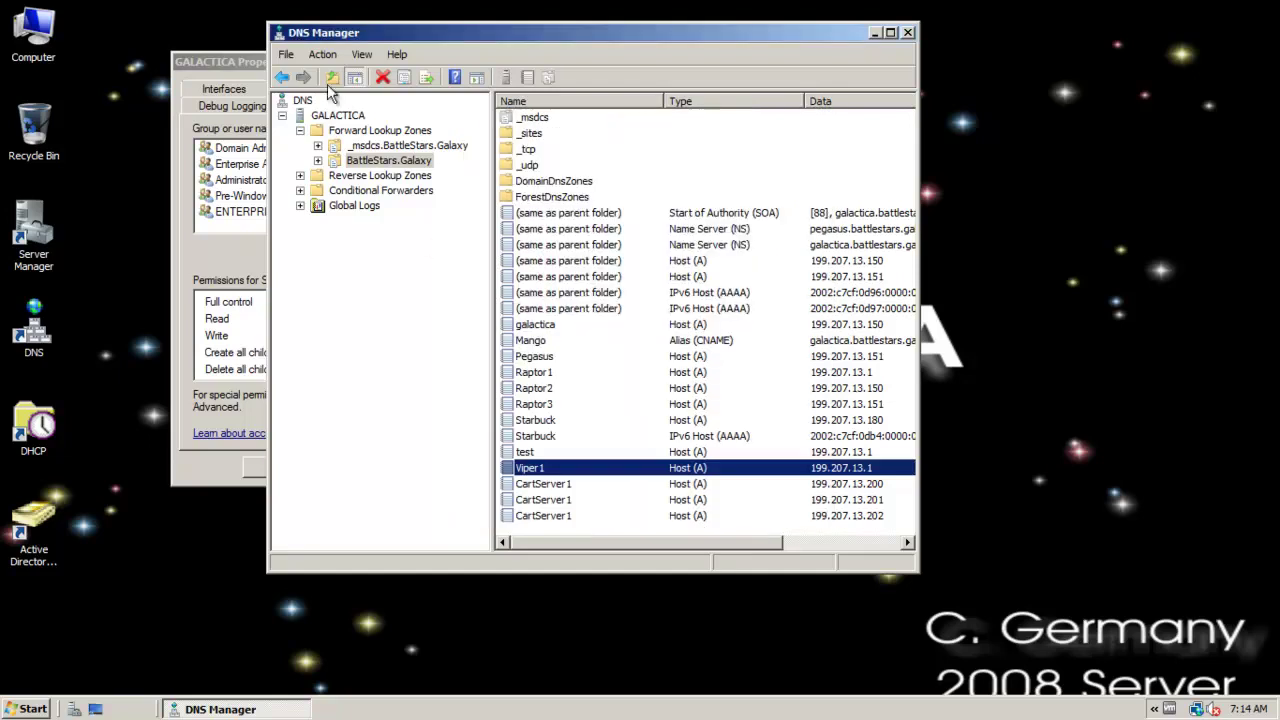
Step: In the GALACTICA server's monitoring settings, enable the simple query test against this DNS server
{"action": "left_click", "coordinate": [222, 62]}
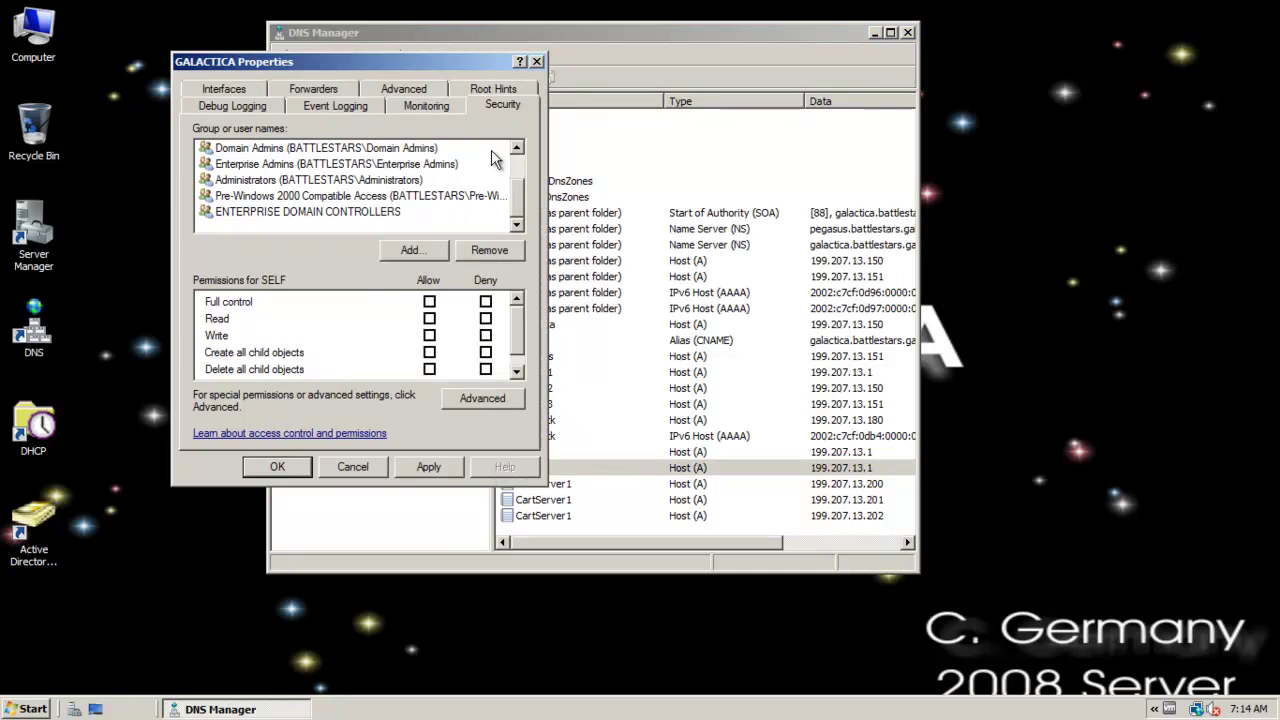
{"action": "left_click", "coordinate": [414, 110]}
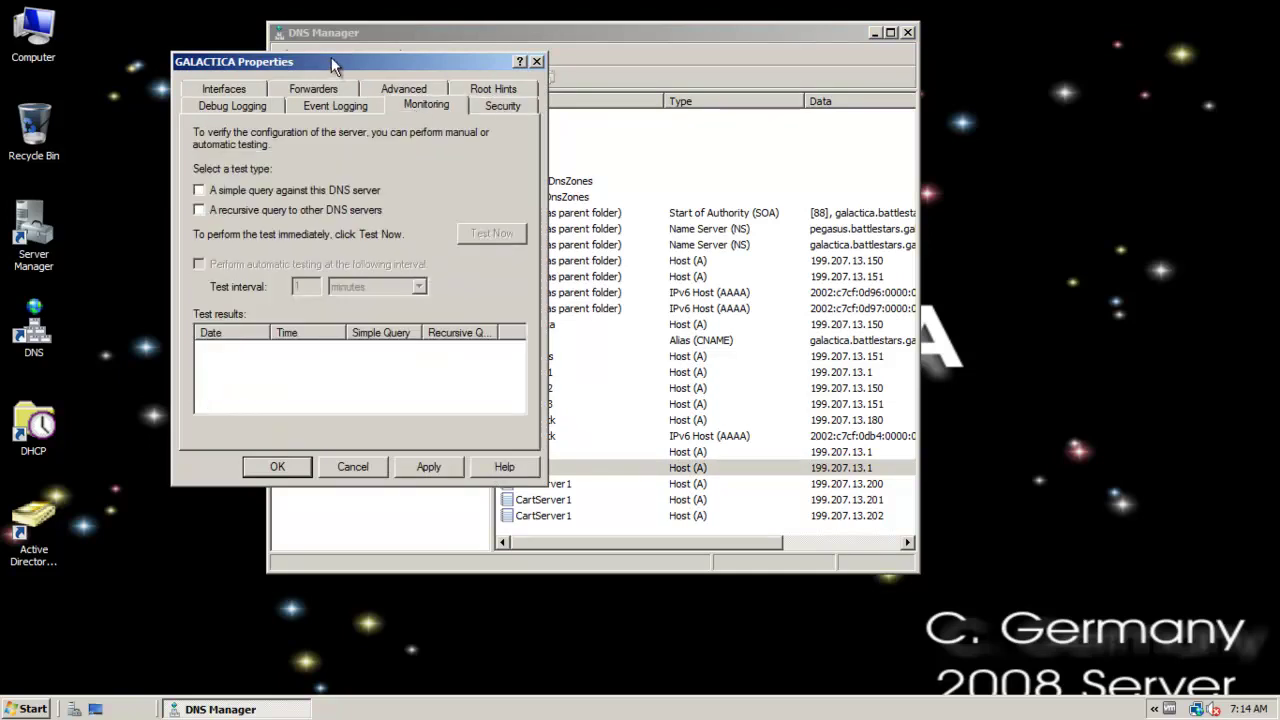
{"action": "left_click_drag", "start_coordinate": [331, 57], "coordinate": [557, 66]}
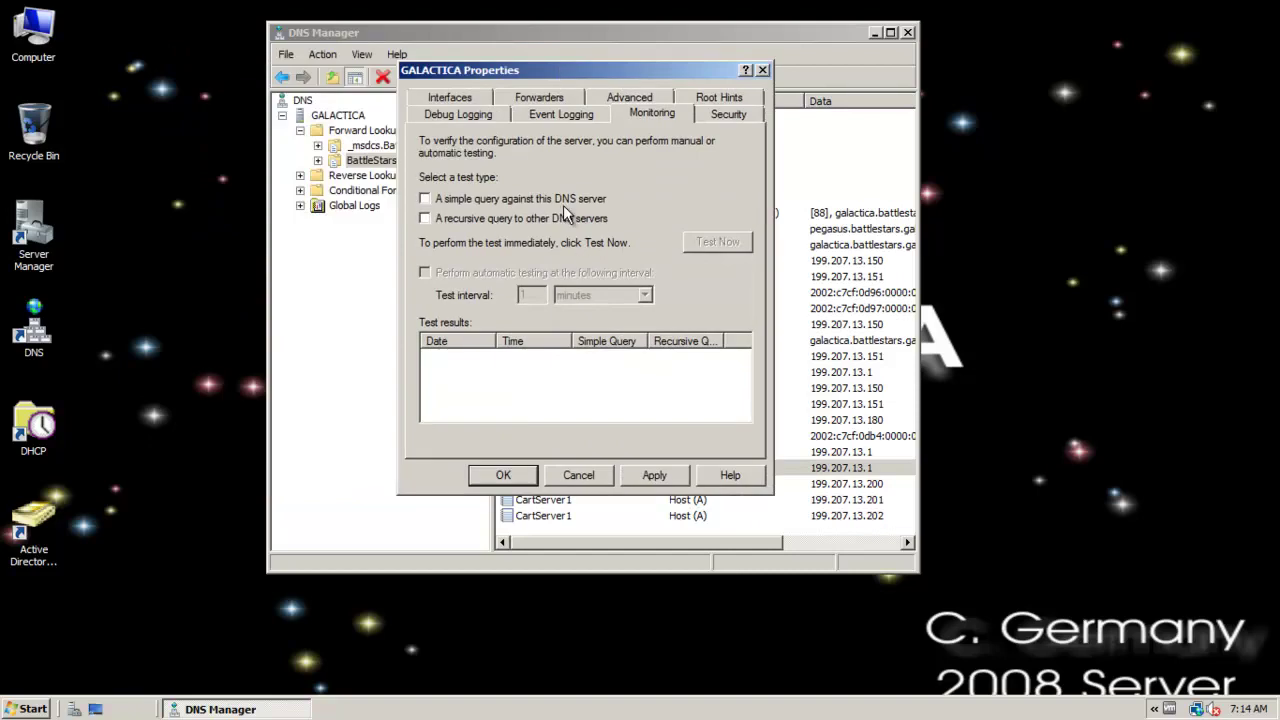
{"action": "left_click", "coordinate": [489, 199]}
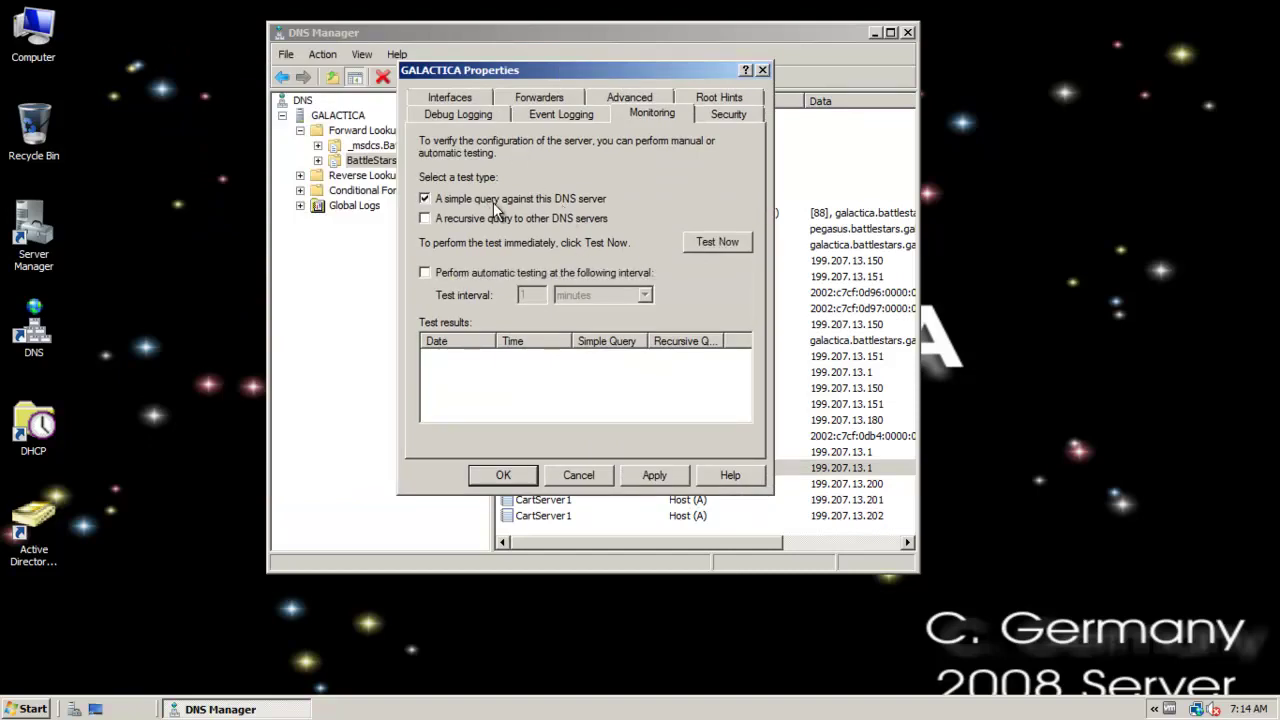
Step: Run the simple query test, run the recursive query test to other DNS servers on its own, and clear the test type selection
{"action": "left_click", "coordinate": [737, 250]}
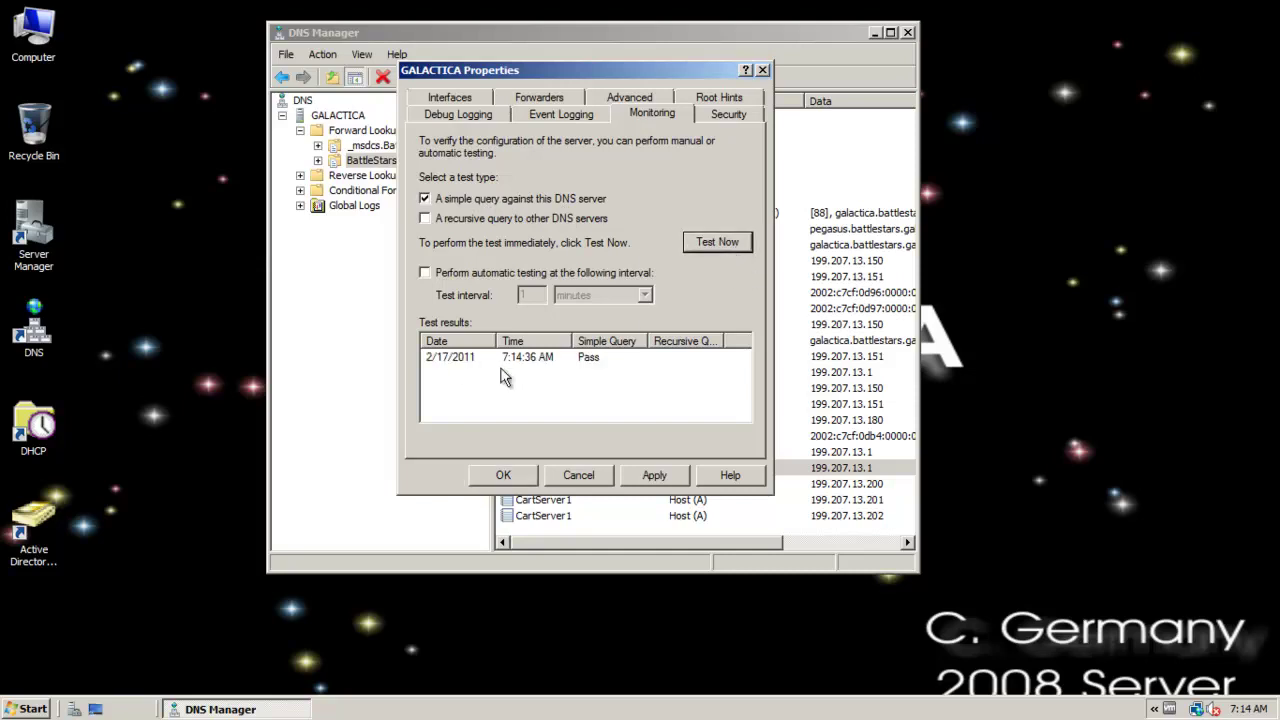
{"action": "left_click", "coordinate": [556, 358]}
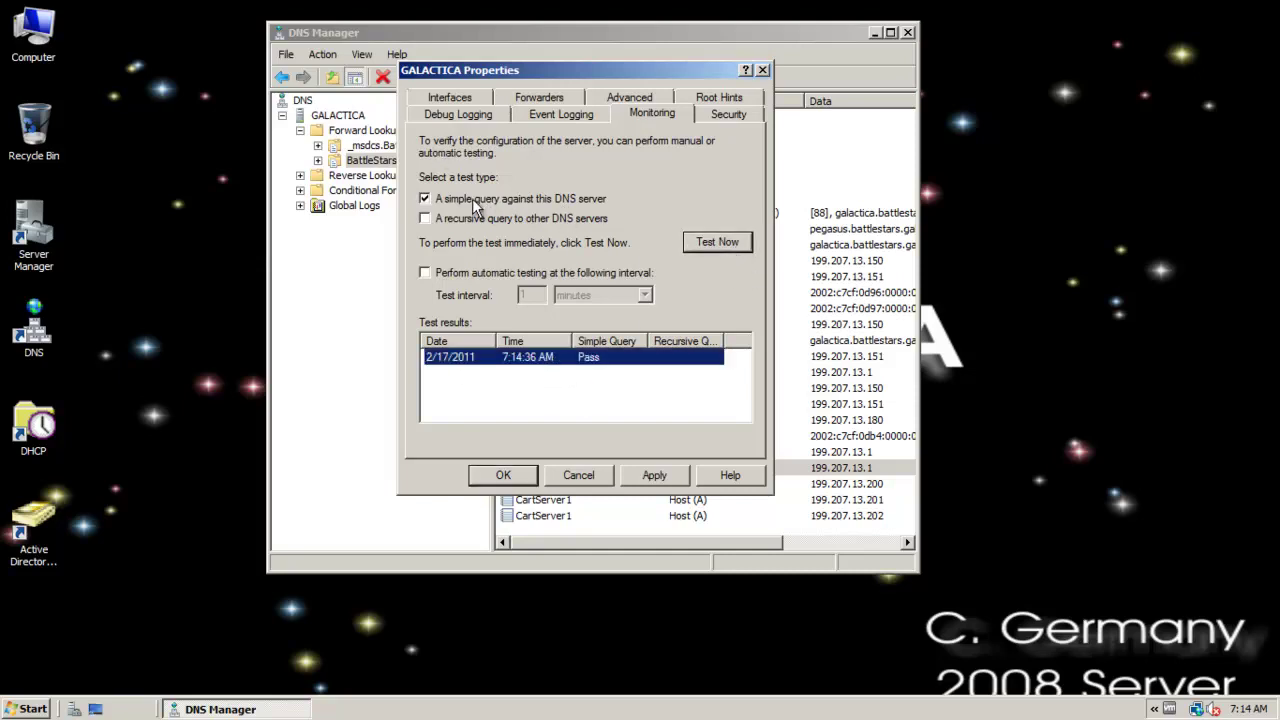
{"action": "left_click", "coordinate": [472, 198]}
{"action": "left_click", "coordinate": [466, 216]}
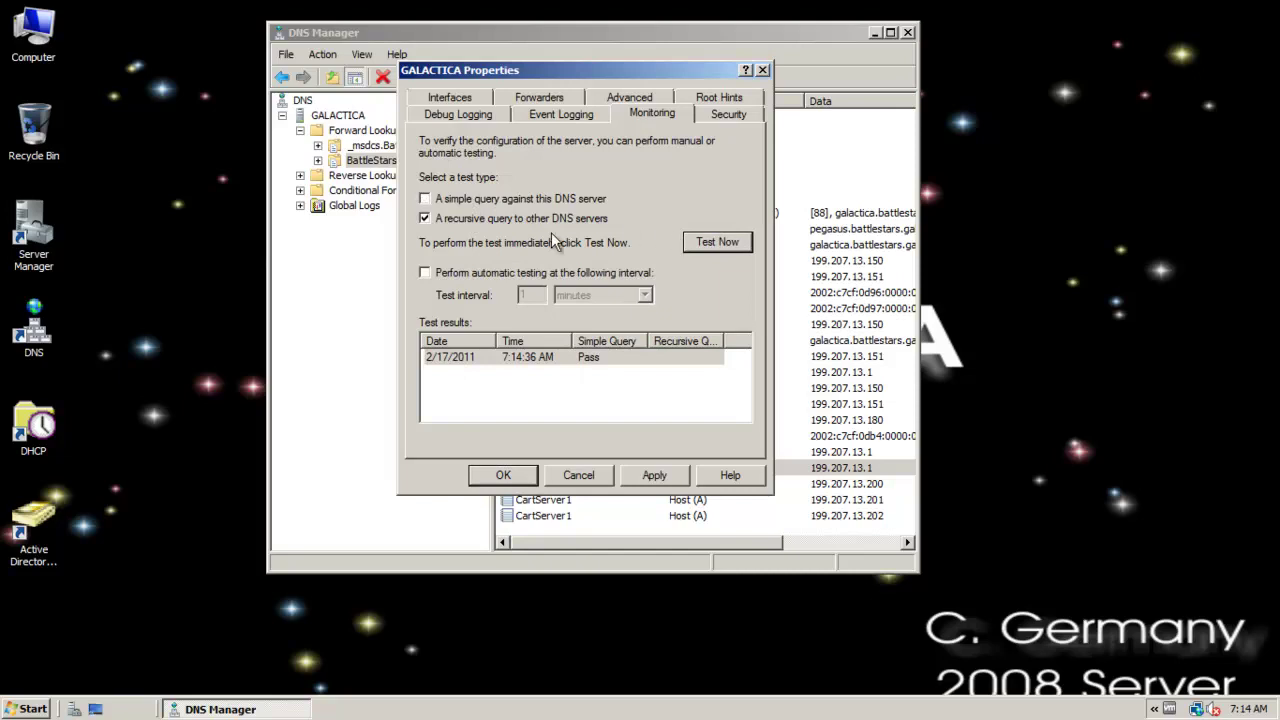
{"action": "left_click", "coordinate": [705, 241]}
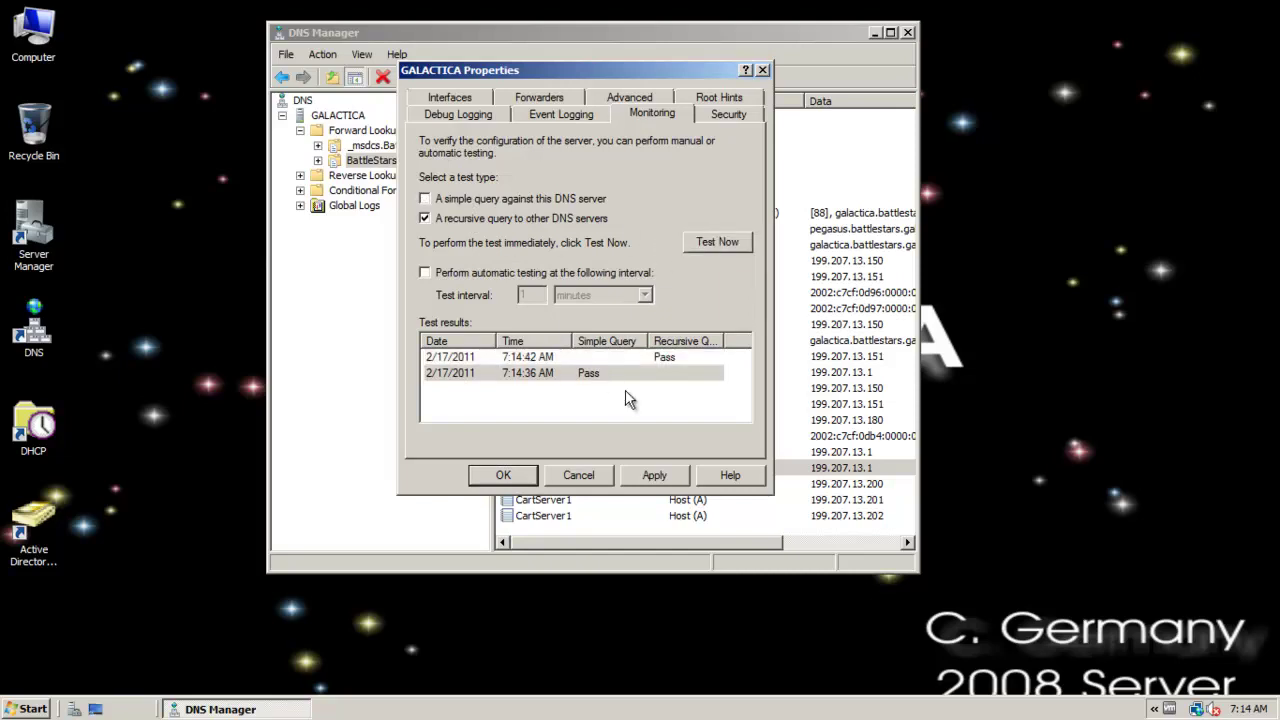
{"action": "left_click", "coordinate": [450, 218]}
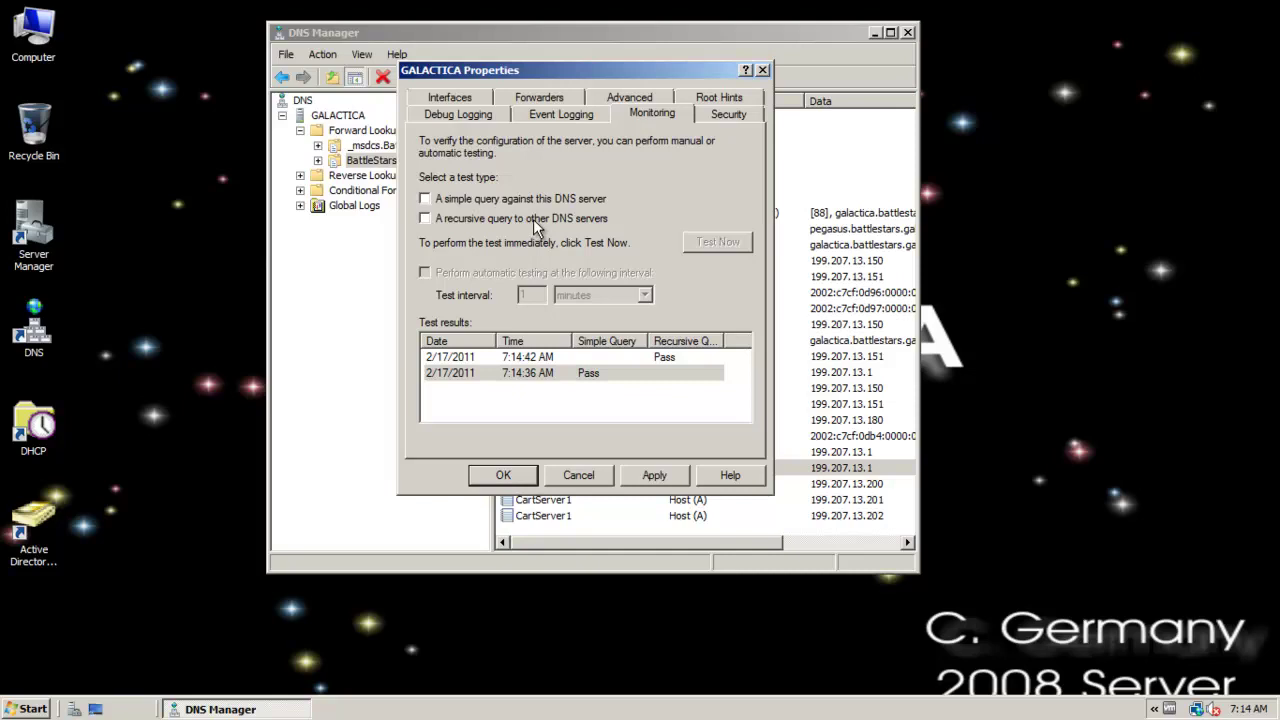
Step: Review the server's event logging and debug packet logging options, leave packet logging disabled, and close the GALACTICA properties
{"action": "left_click", "coordinate": [545, 114]}
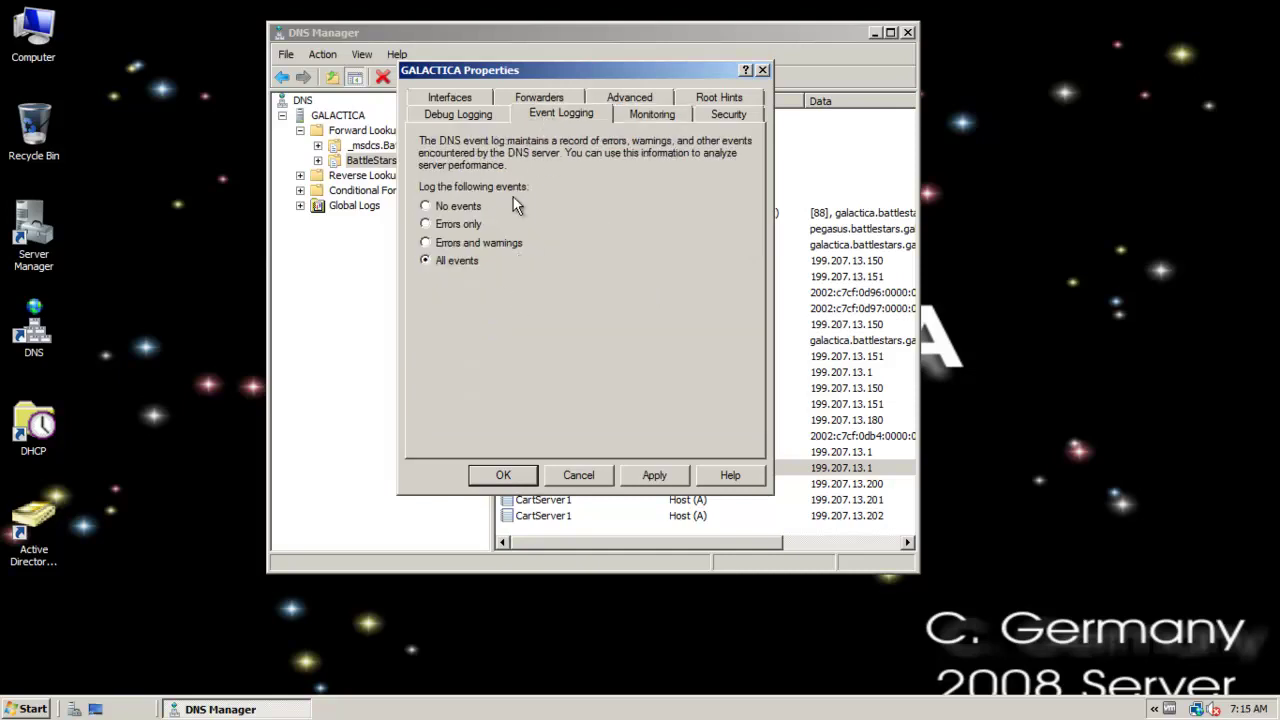
{"action": "left_click", "coordinate": [470, 116]}
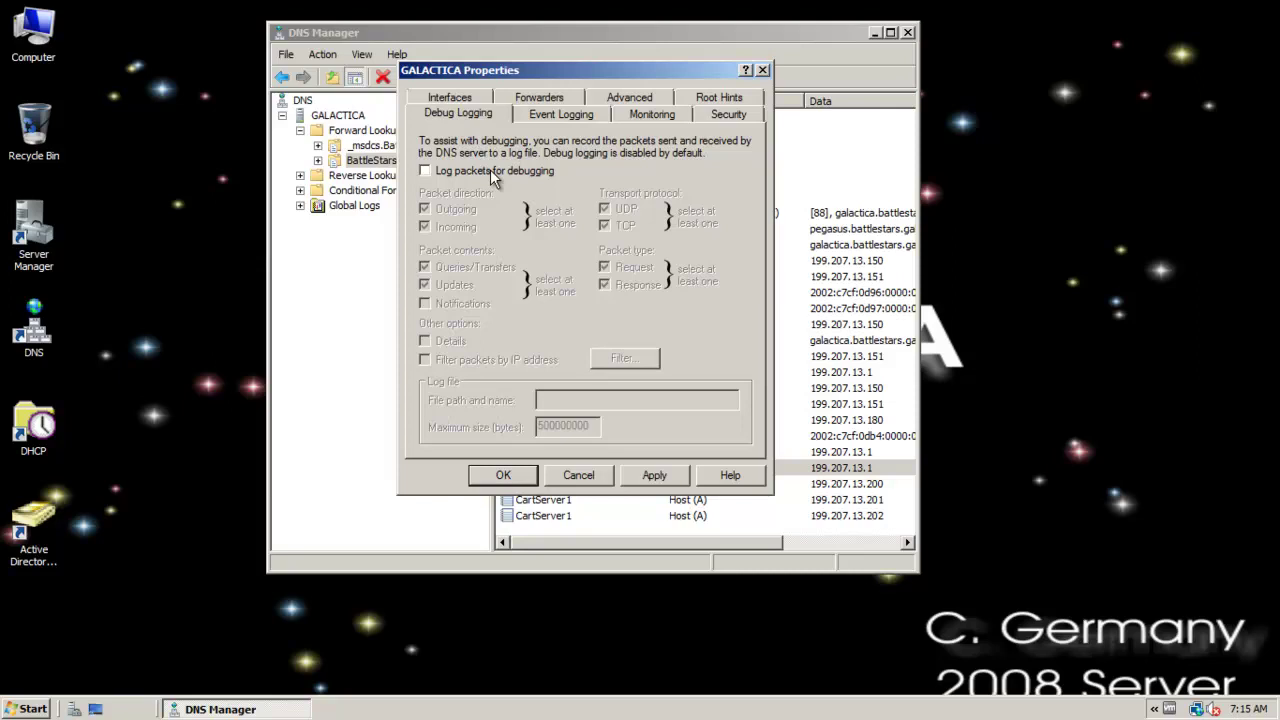
{"action": "left_click", "coordinate": [490, 170]}
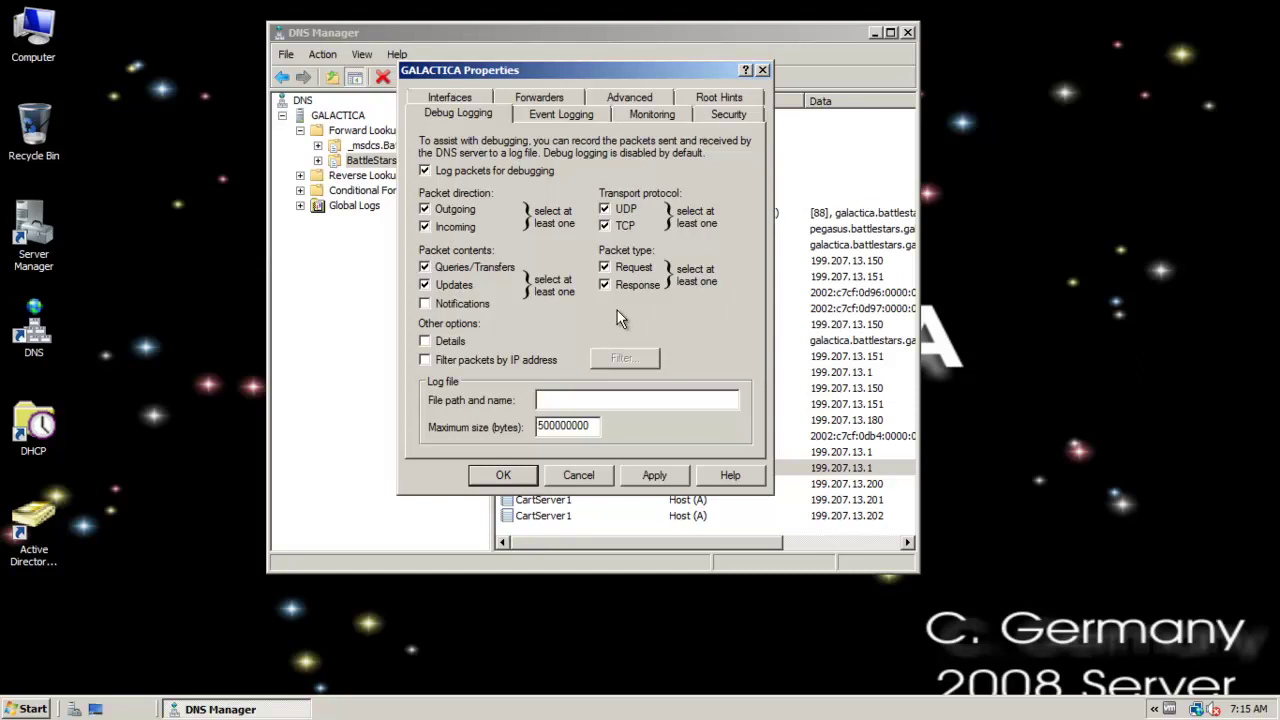
{"action": "left_click", "coordinate": [450, 175]}
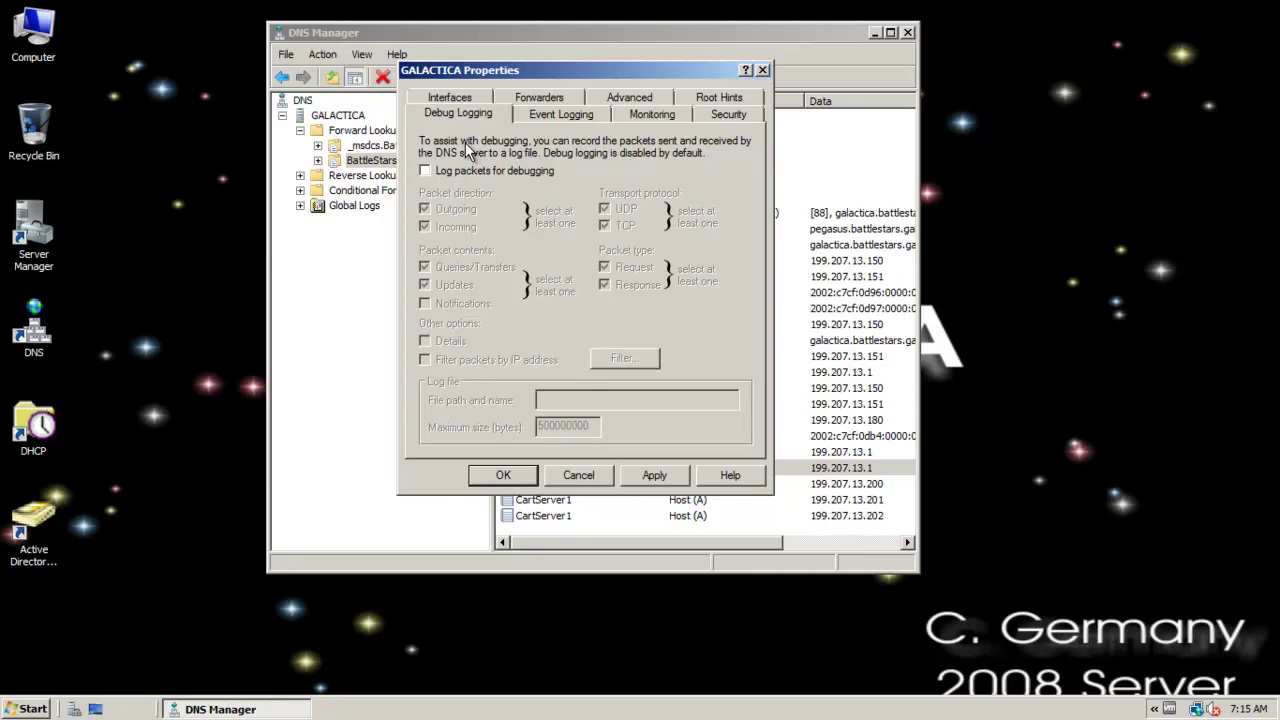
{"action": "left_click", "coordinate": [424, 171]}
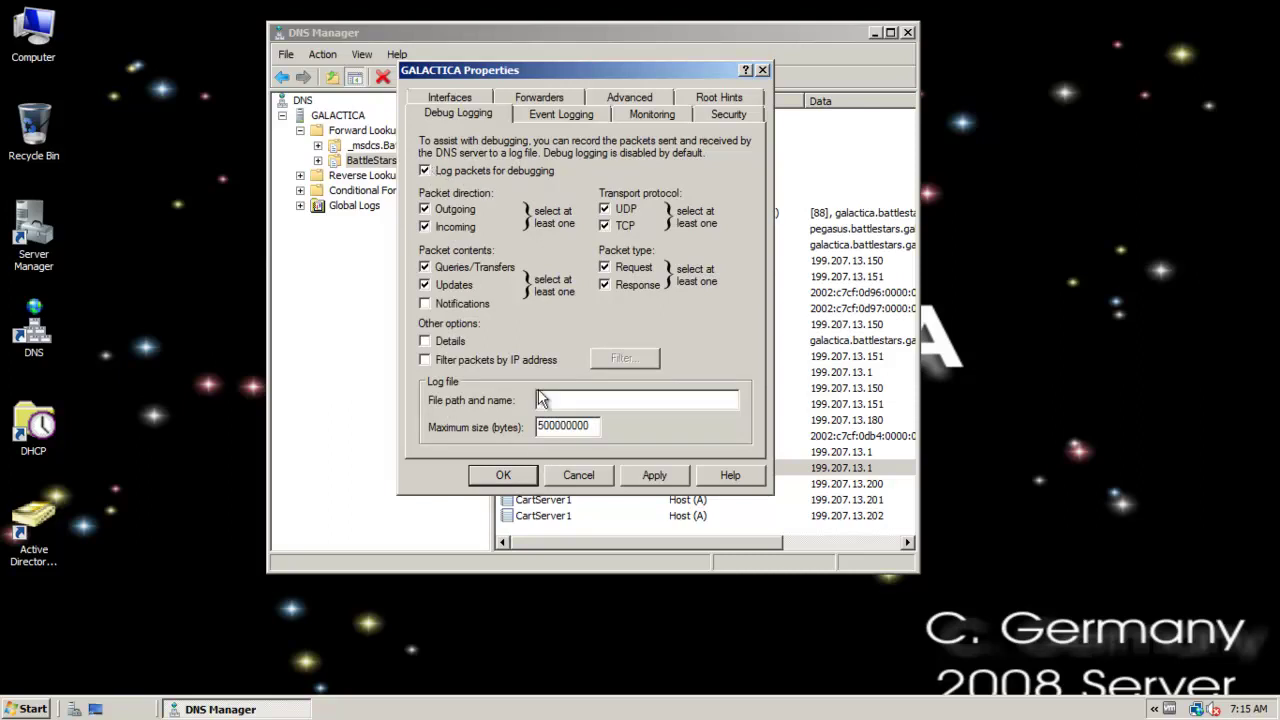
{"action": "left_click", "coordinate": [430, 168]}
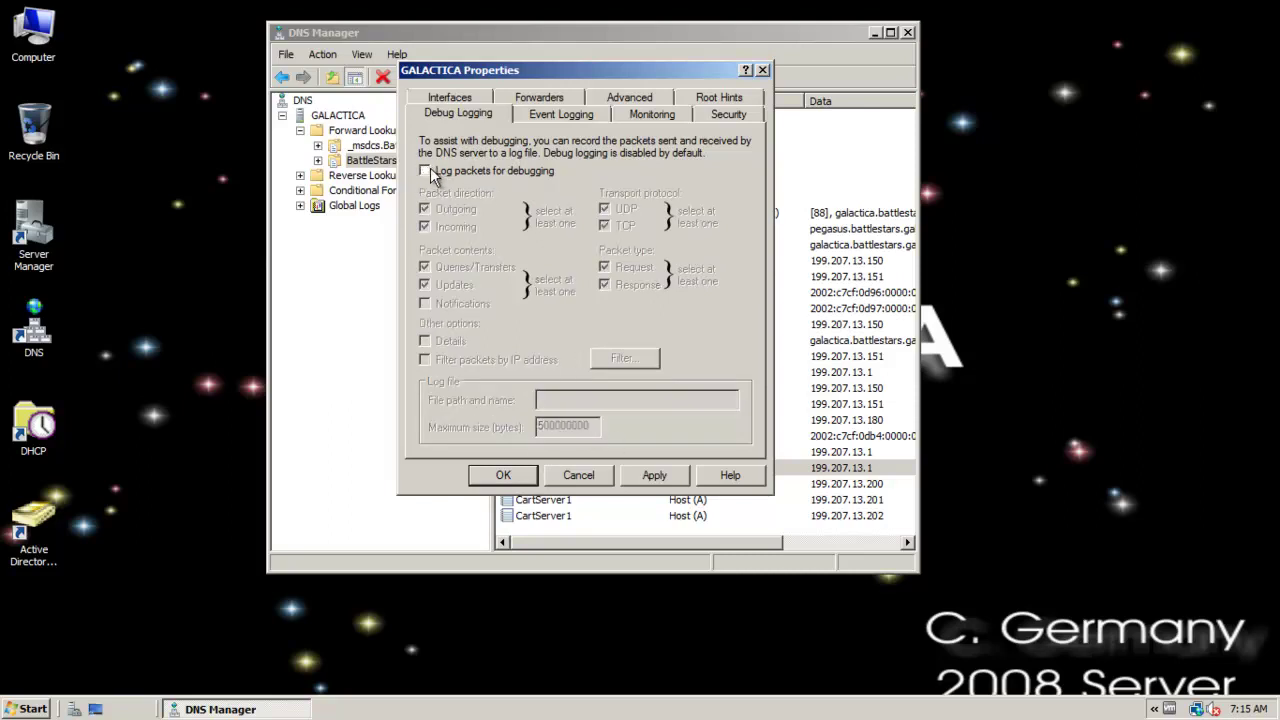
{"action": "left_click", "coordinate": [503, 475]}
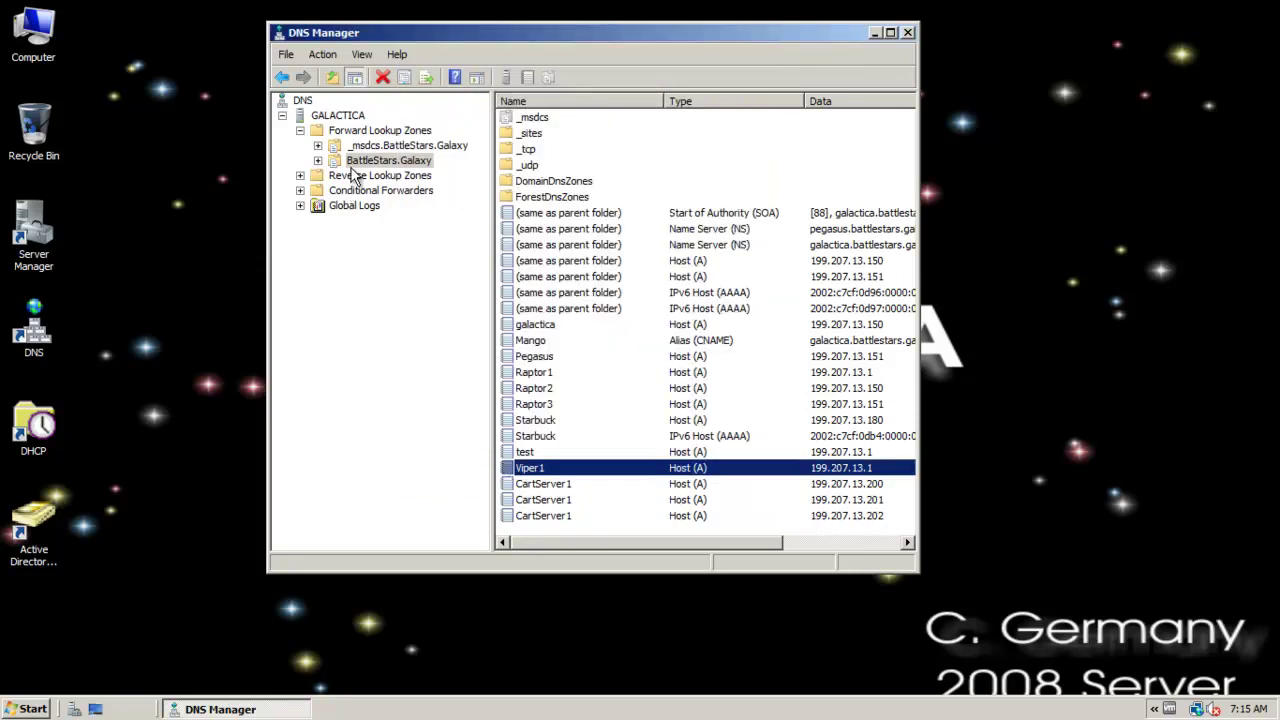
Step: Open the BattleStars.Galaxy zone's properties and examine the WINS forward lookup options, leaving WINS lookup disabled
{"action": "left_click", "coordinate": [347, 164]}
{"action": "right_click", "coordinate": [345, 168]}
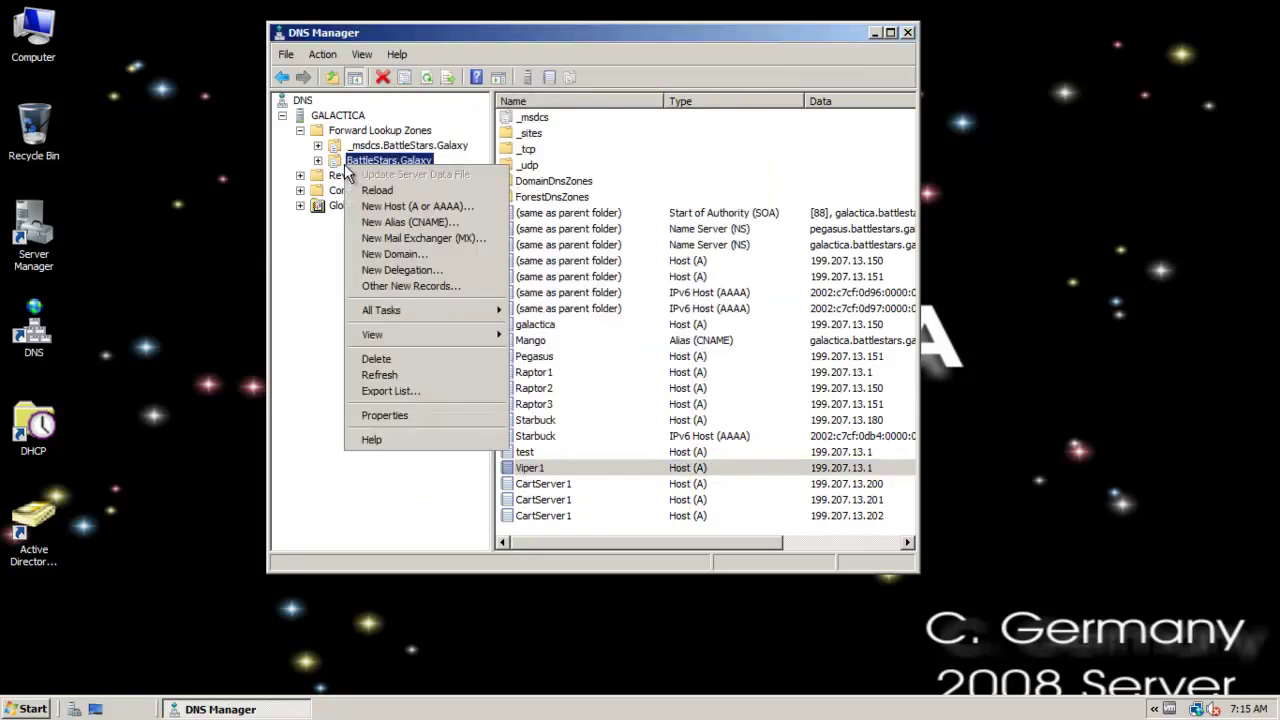
{"action": "left_click", "coordinate": [427, 419]}
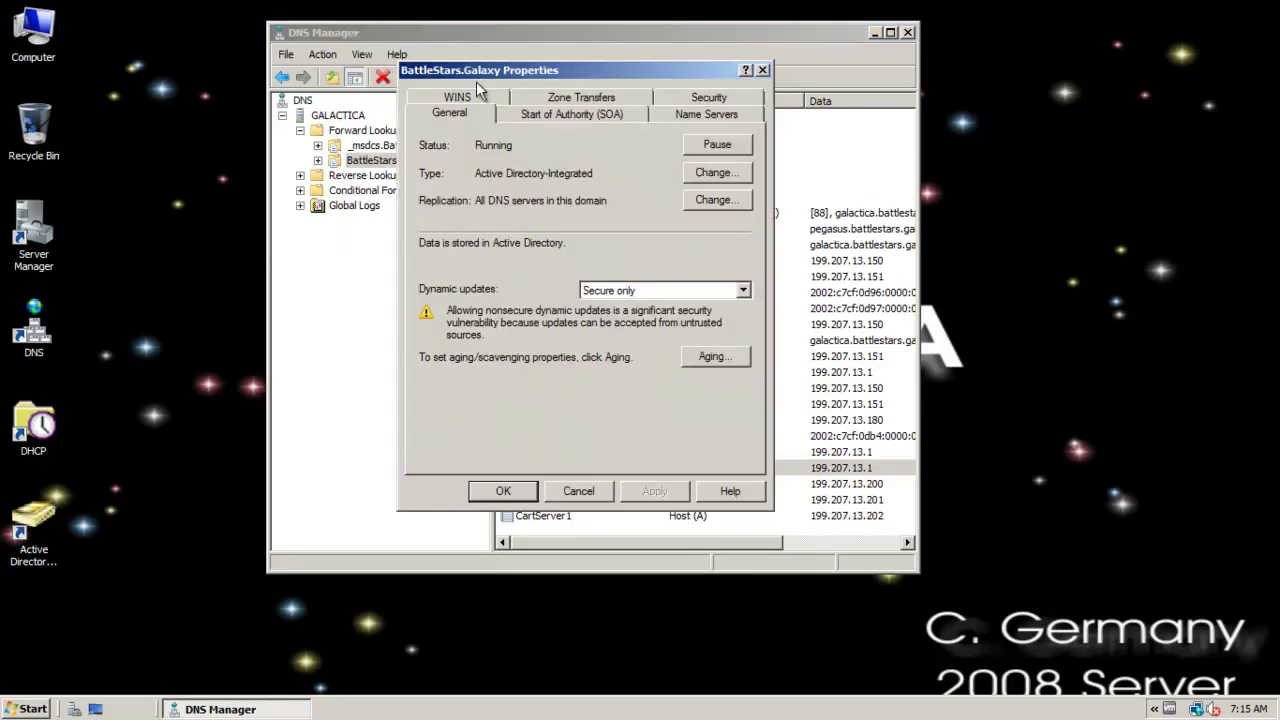
{"action": "left_click_drag", "start_coordinate": [501, 74], "coordinate": [479, 110]}
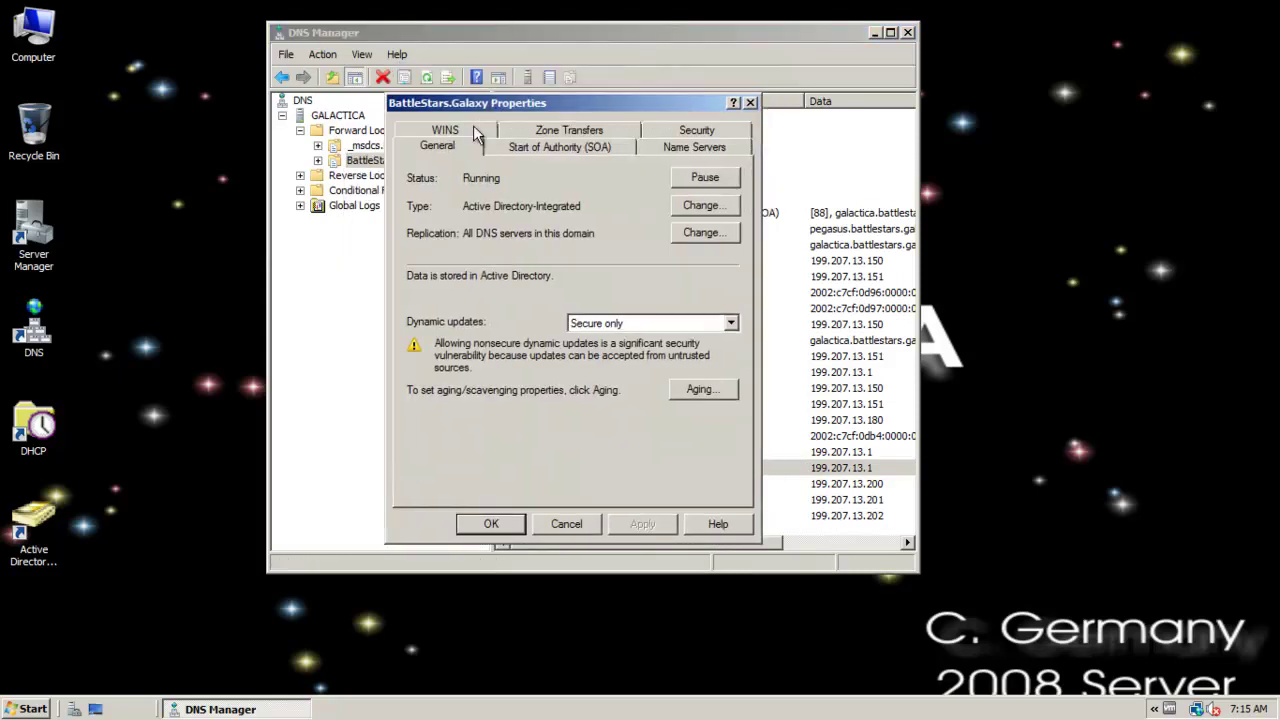
{"action": "left_click", "coordinate": [472, 131]}
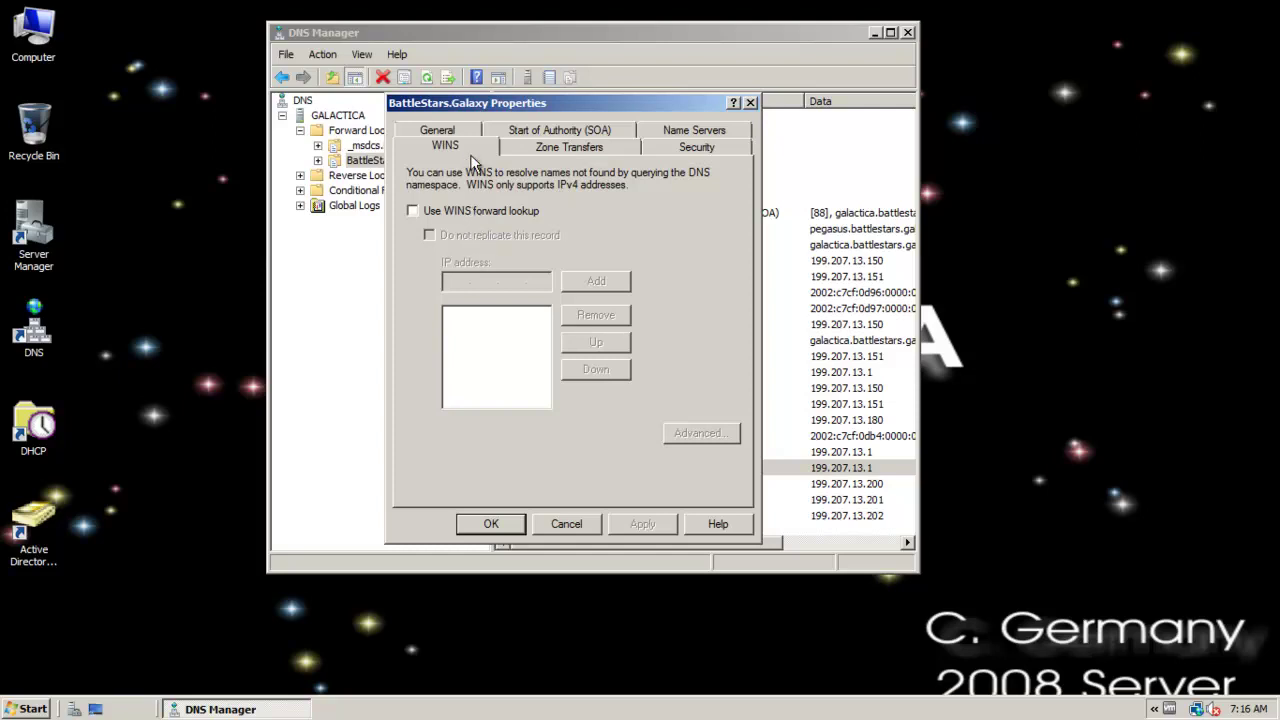
{"action": "left_click", "coordinate": [431, 210]}
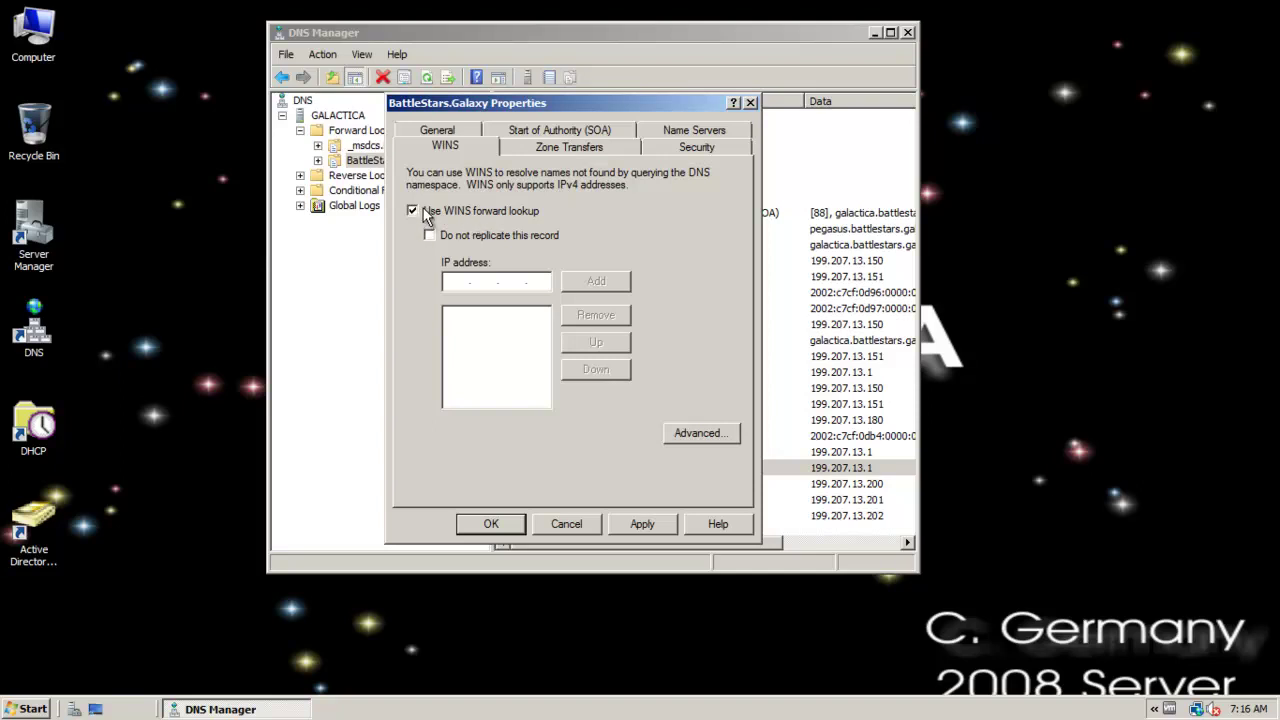
{"action": "left_click", "coordinate": [423, 210]}
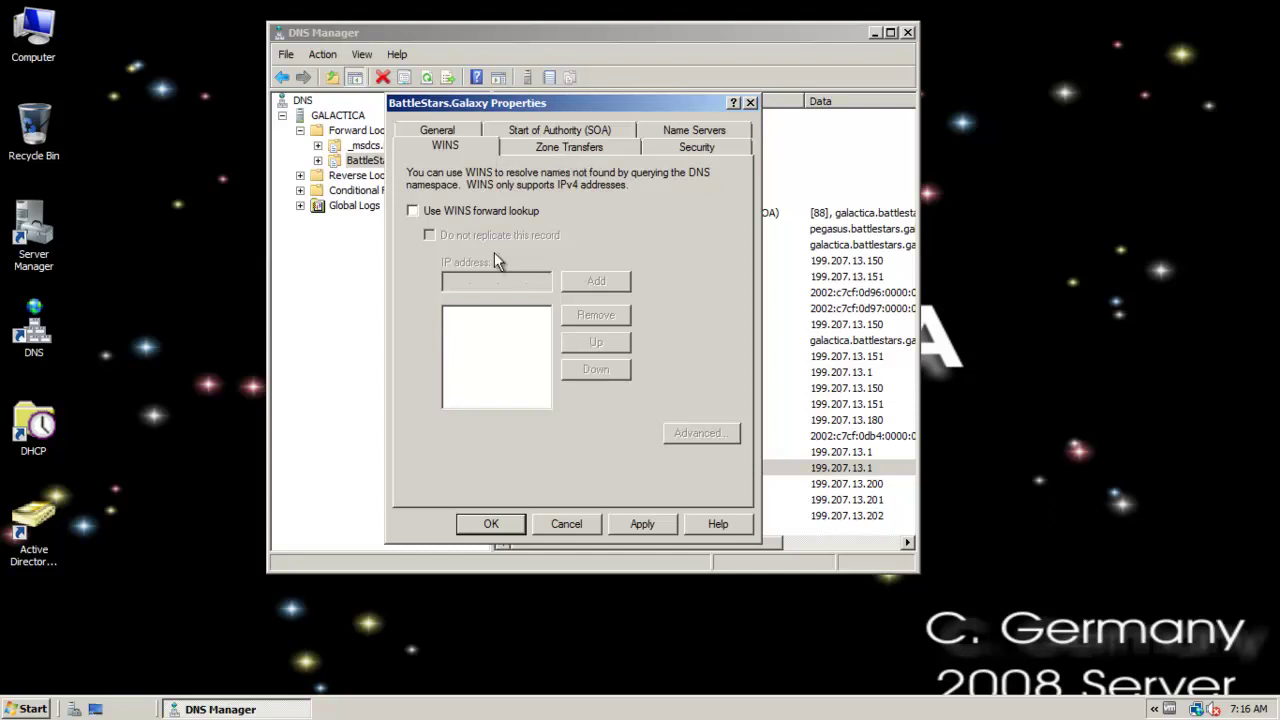
{"action": "left_click", "coordinate": [561, 148]}
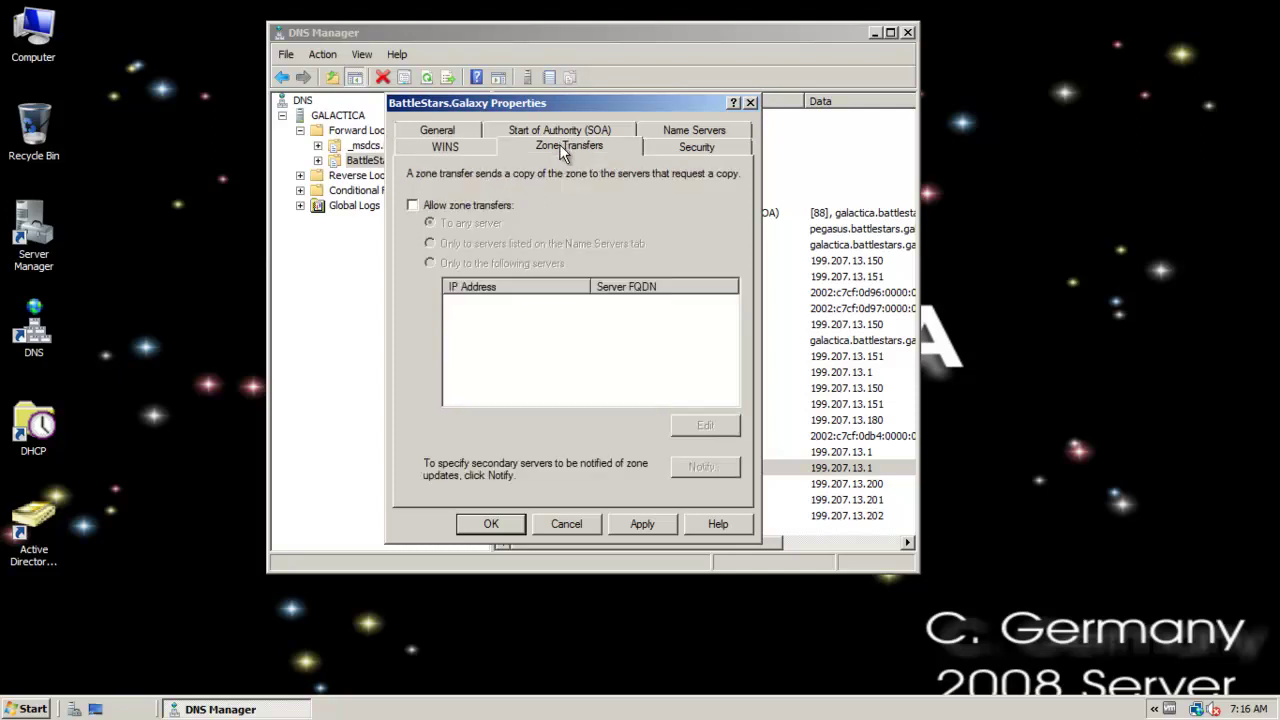
{"action": "left_click", "coordinate": [445, 148]}
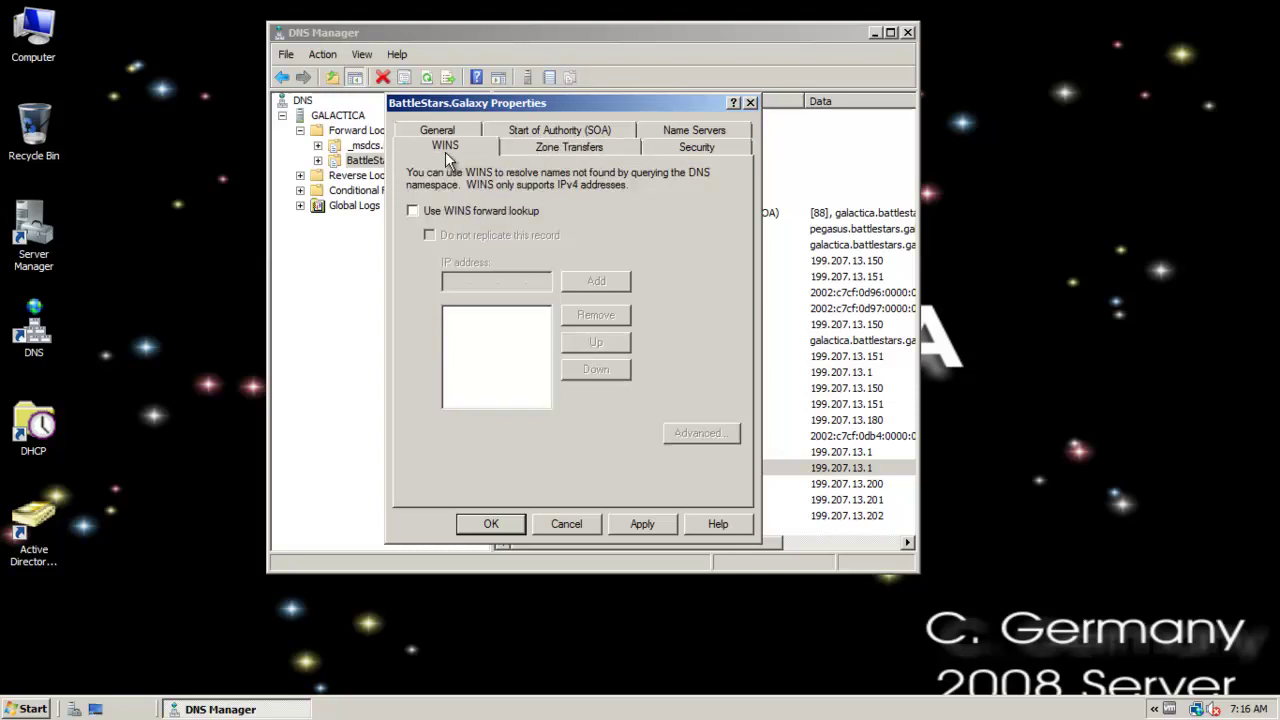
Step: Try allowing zone transfers only to the zone's listed name servers, then disallow zone transfers again
{"action": "left_click", "coordinate": [535, 146]}
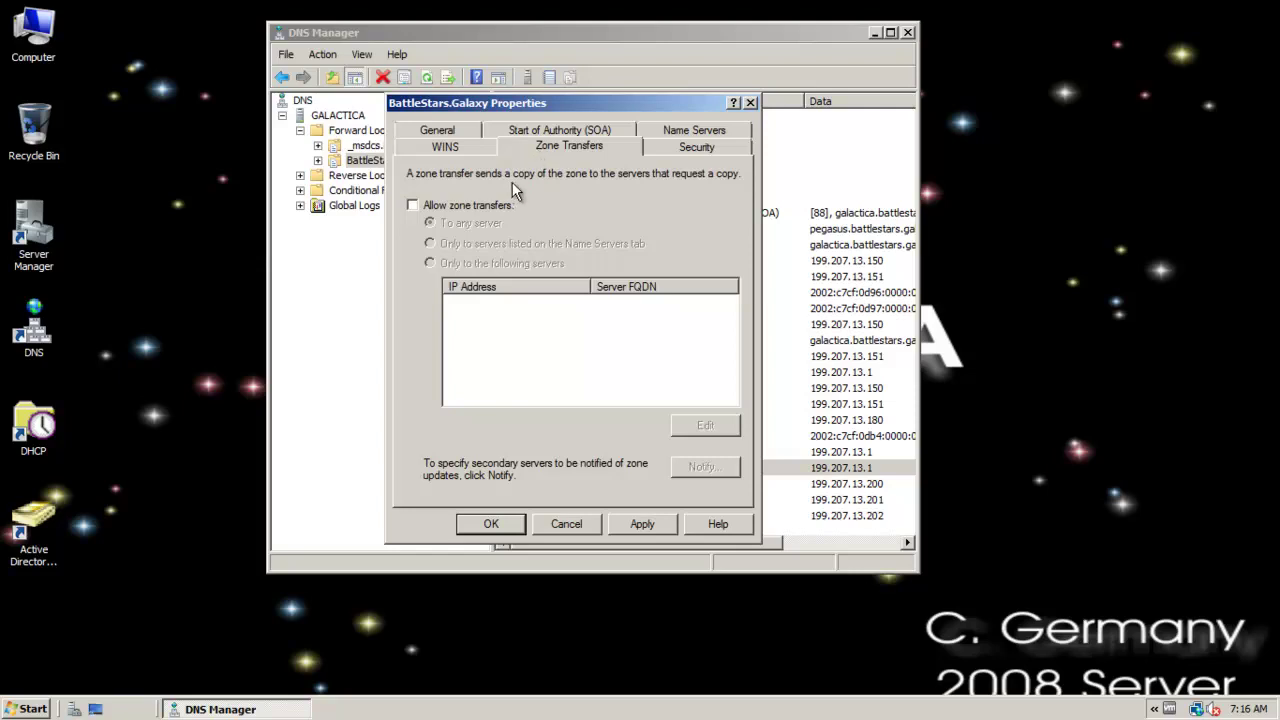
{"action": "left_click", "coordinate": [465, 205]}
{"action": "left_click", "coordinate": [462, 243]}
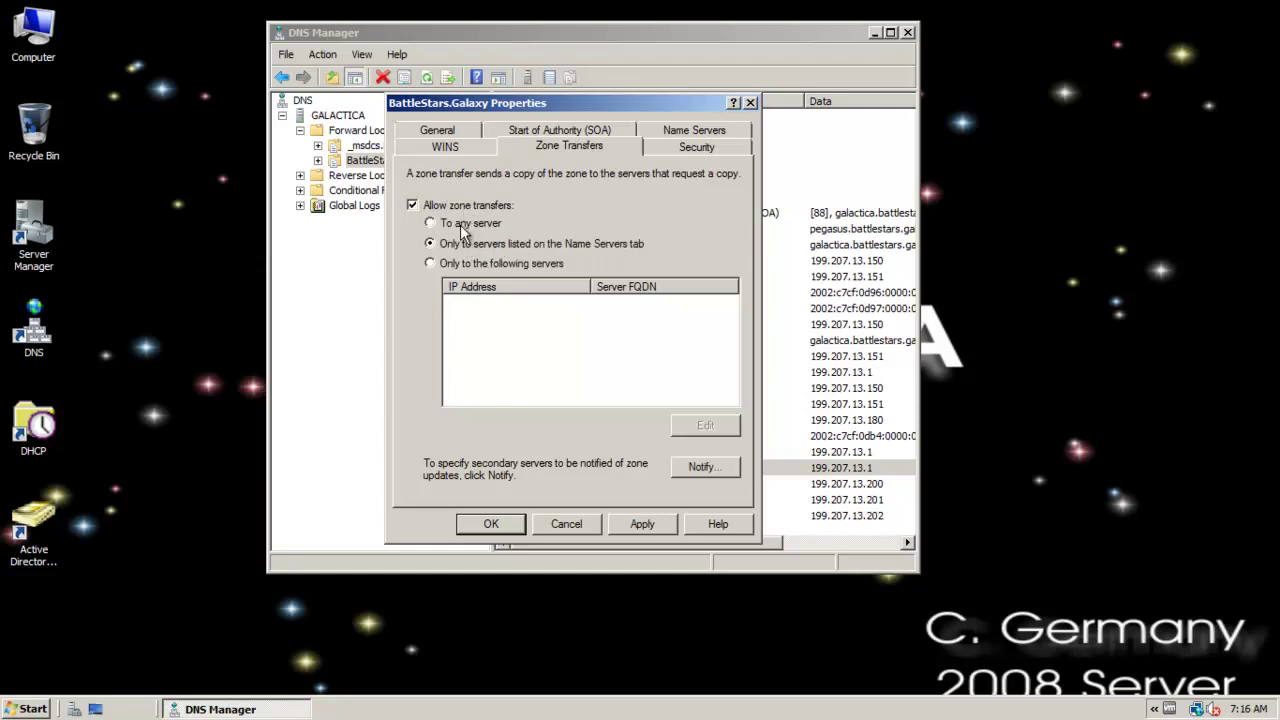
{"action": "left_click", "coordinate": [460, 207]}
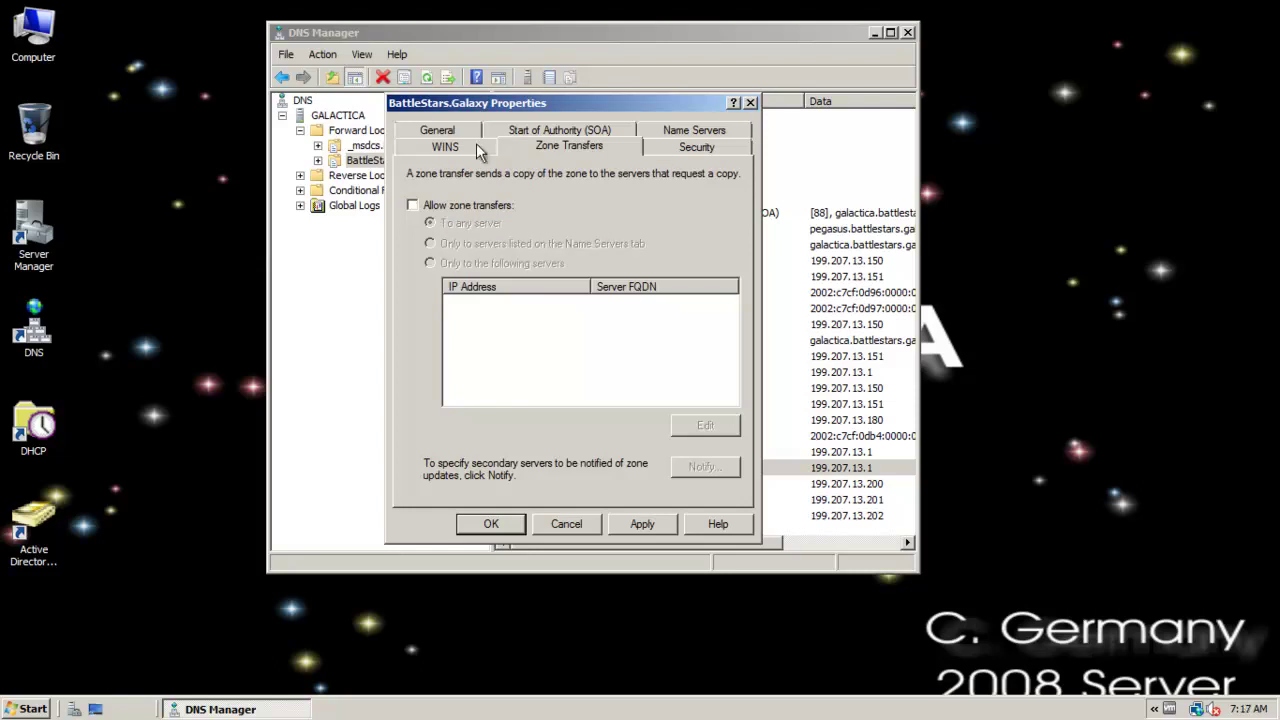
Step: Review the zone's security permissions, its name servers, and the primary server and serial number in the Start of Authority settings
{"action": "left_click", "coordinate": [676, 148]}
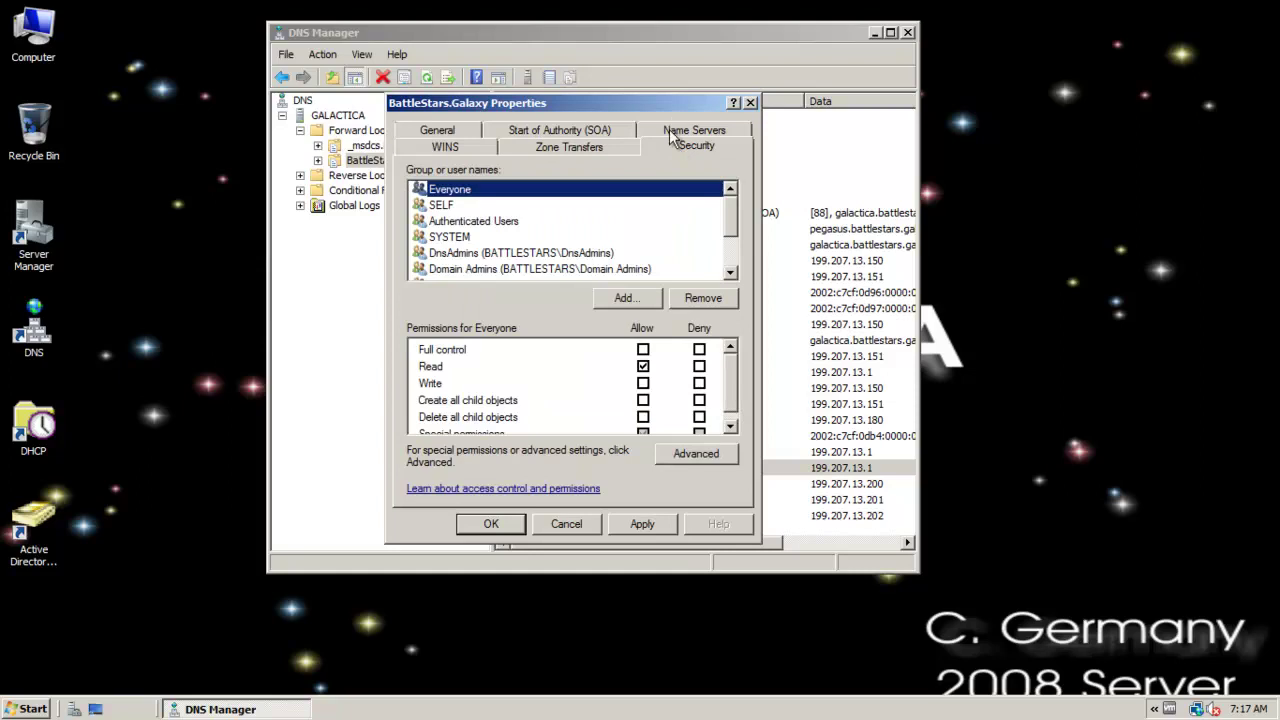
{"action": "left_click", "coordinate": [671, 132]}
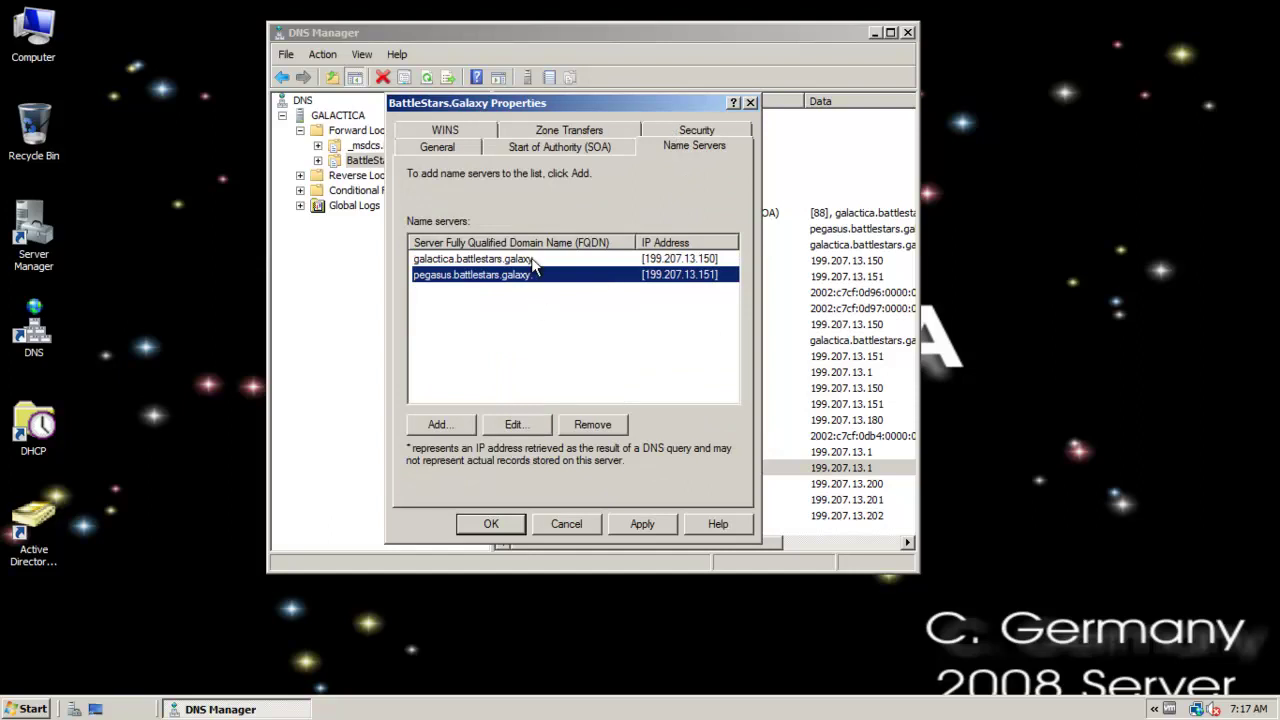
{"action": "left_click", "coordinate": [540, 148]}
{"action": "left_click", "coordinate": [491, 200]}
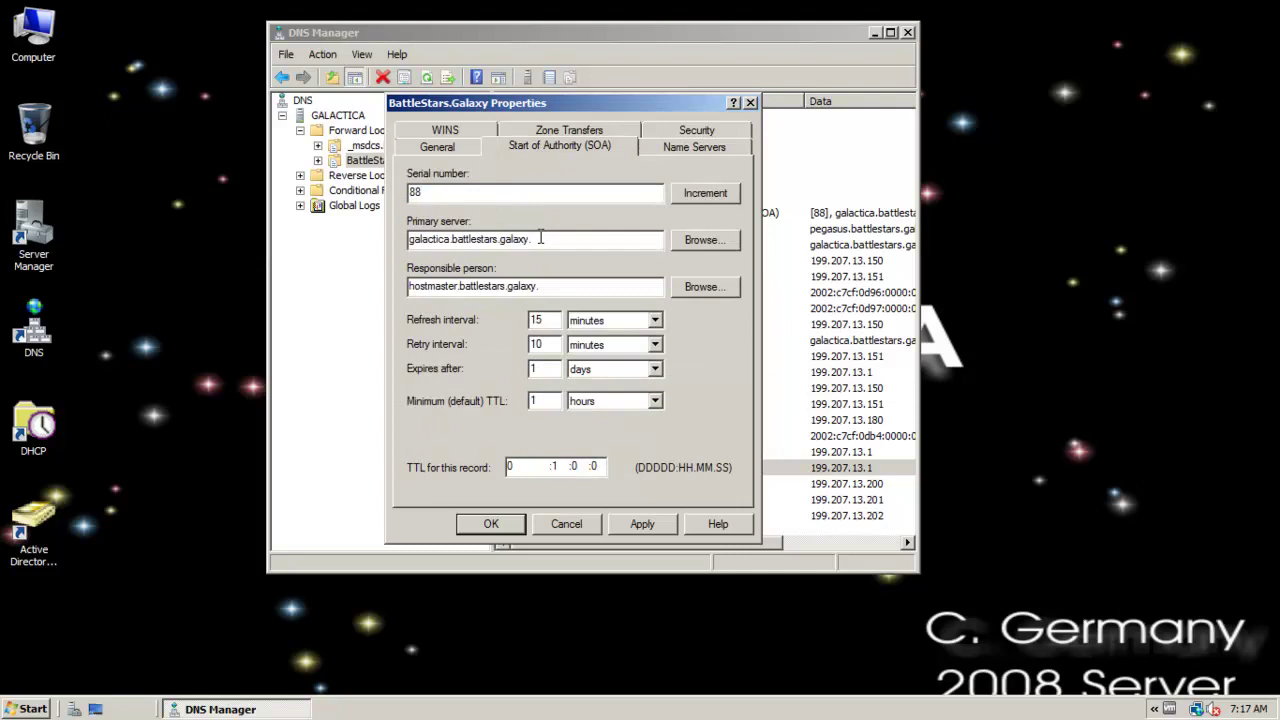
{"action": "left_click_drag", "start_coordinate": [545, 240], "coordinate": [381, 236]}
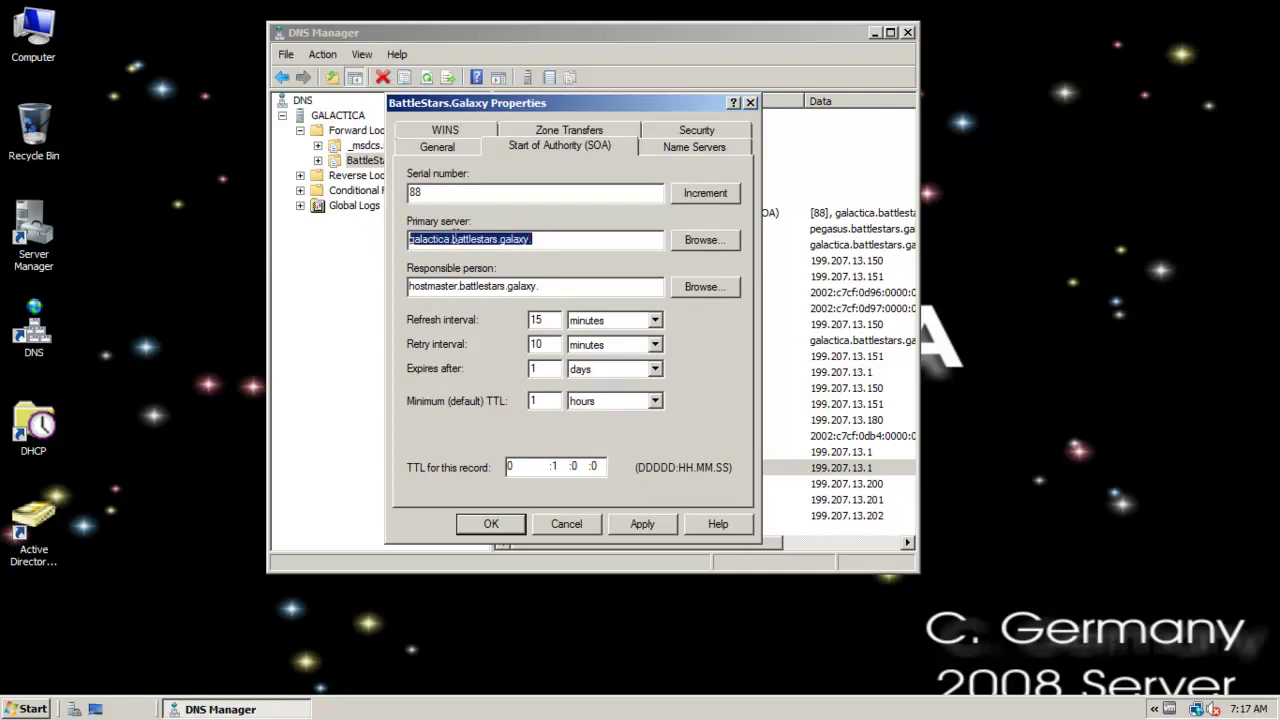
{"action": "left_click", "coordinate": [550, 240]}
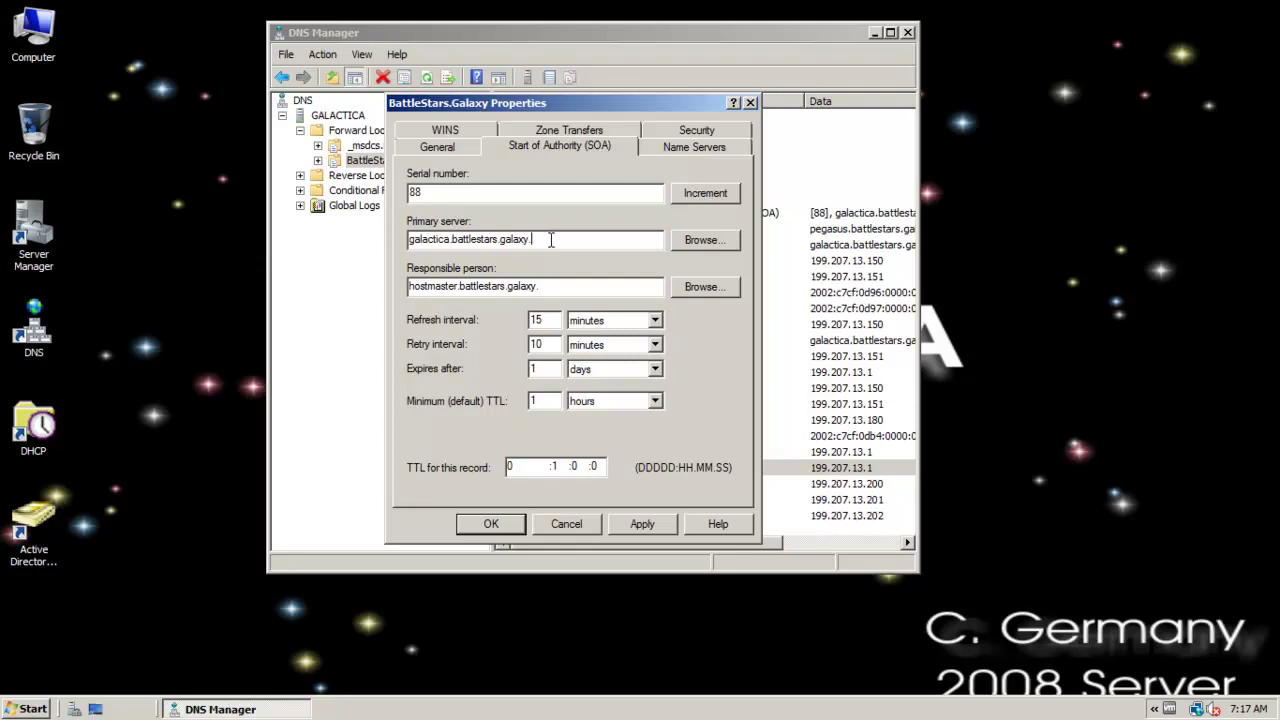
{"action": "left_click_drag", "start_coordinate": [532, 240], "coordinate": [346, 254]}
{"action": "left_click", "coordinate": [554, 240]}
{"action": "left_click_drag", "start_coordinate": [452, 240], "coordinate": [540, 240]}
{"action": "left_click", "coordinate": [553, 240]}
{"action": "left_click", "coordinate": [580, 192]}
Step: Examine the replication scope choices in the zone's general settings and cancel without changes
{"action": "left_click", "coordinate": [437, 149]}
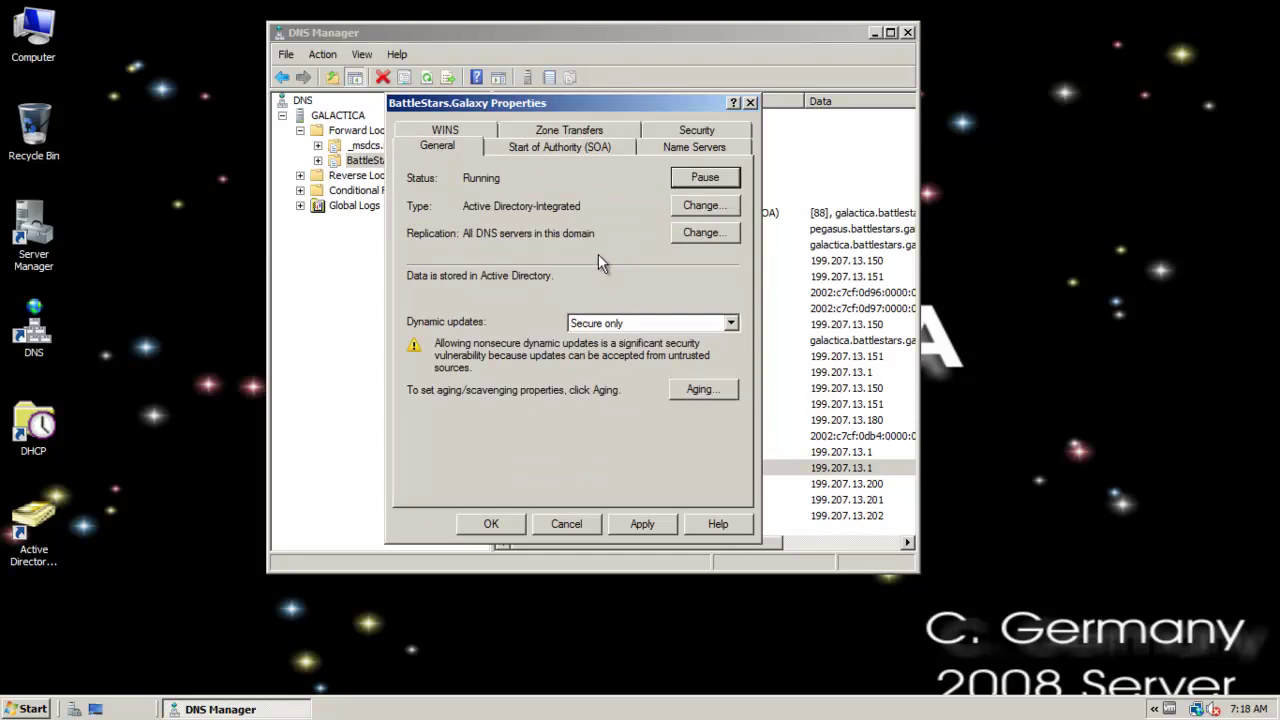
{"action": "left_click", "coordinate": [702, 236]}
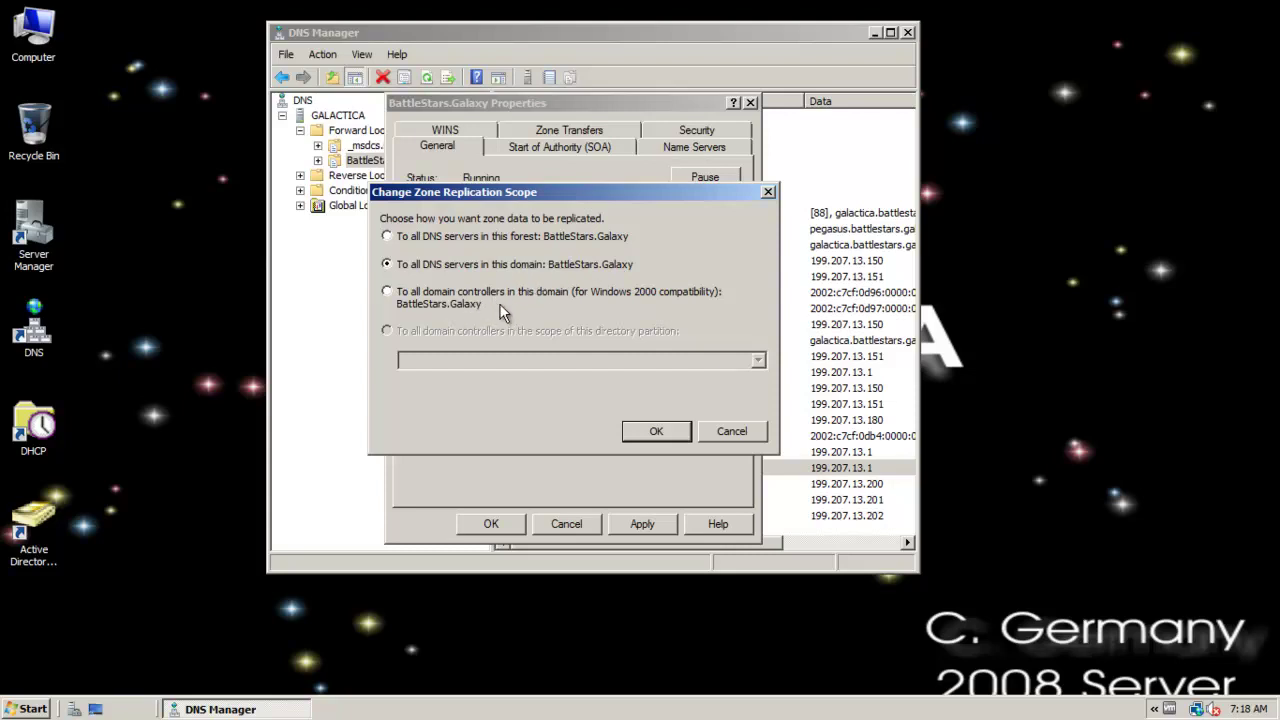
{"action": "left_click", "coordinate": [739, 436]}
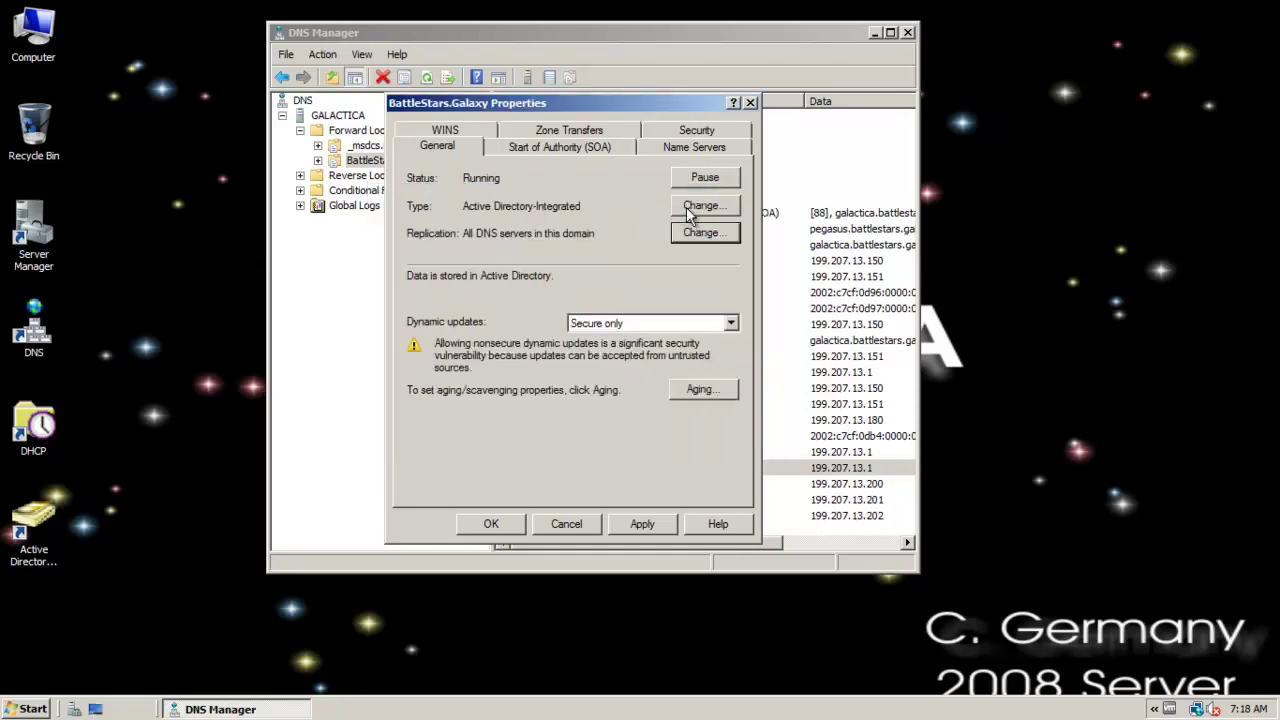
Step: In the zone type options, turn off Active Directory storage, try Stub zone, and reselect Primary zone
{"action": "left_click", "coordinate": [686, 207]}
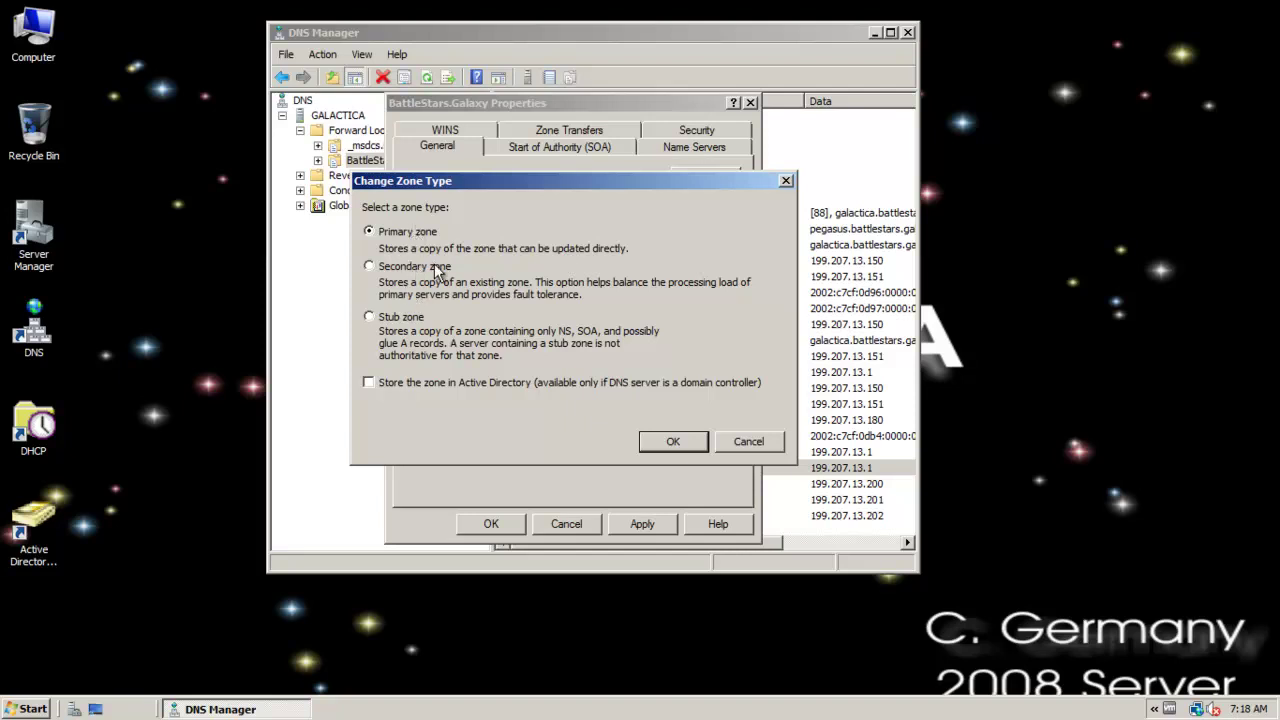
{"action": "left_click", "coordinate": [407, 382]}
{"action": "left_click", "coordinate": [405, 317]}
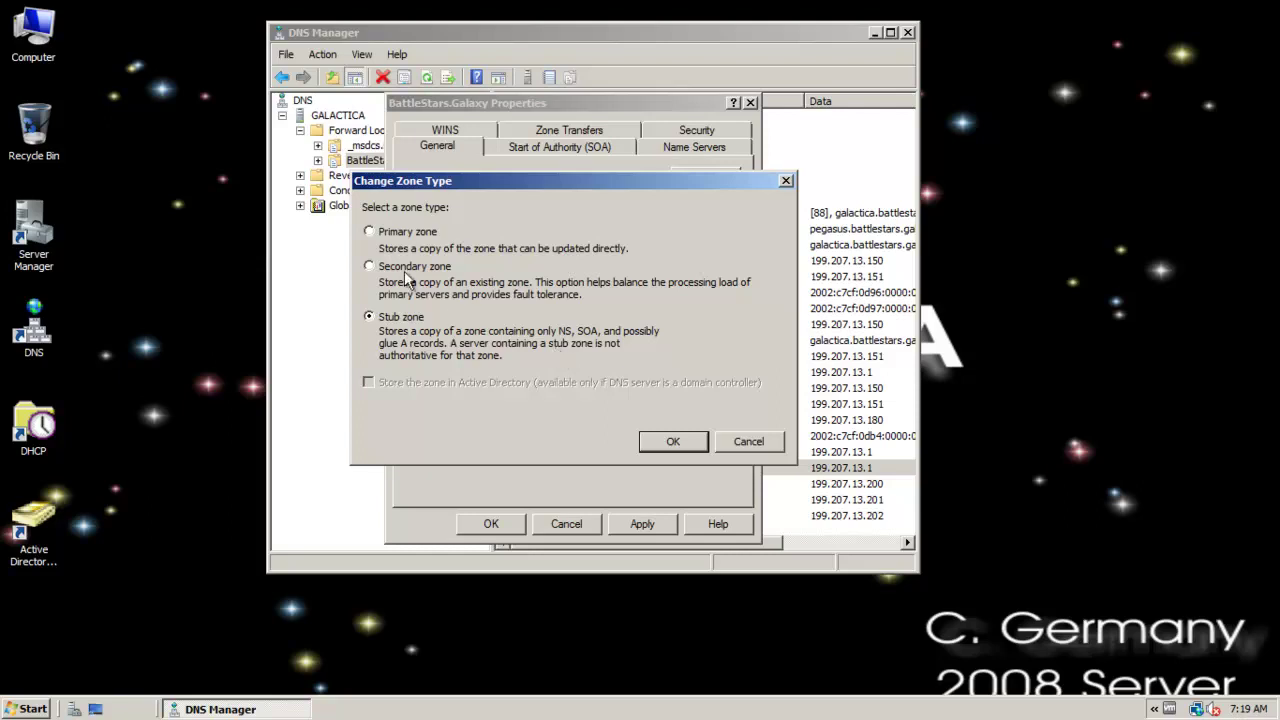
{"action": "left_click", "coordinate": [386, 237]}
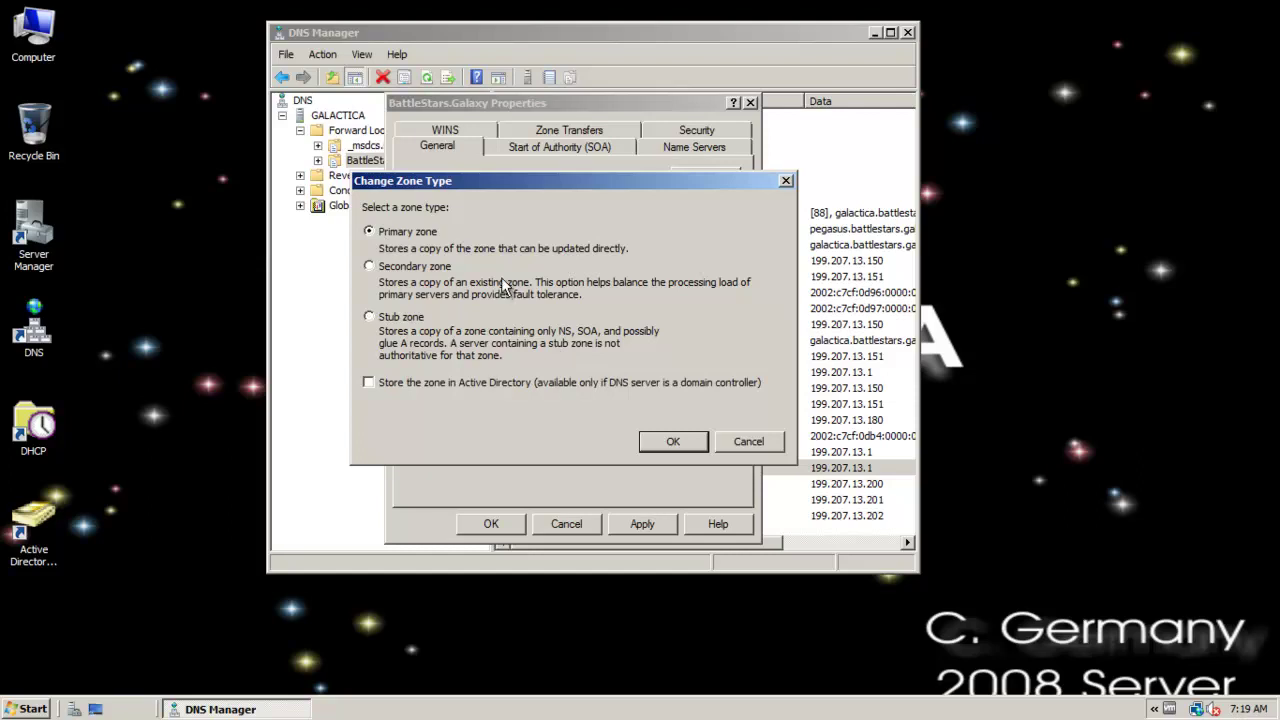